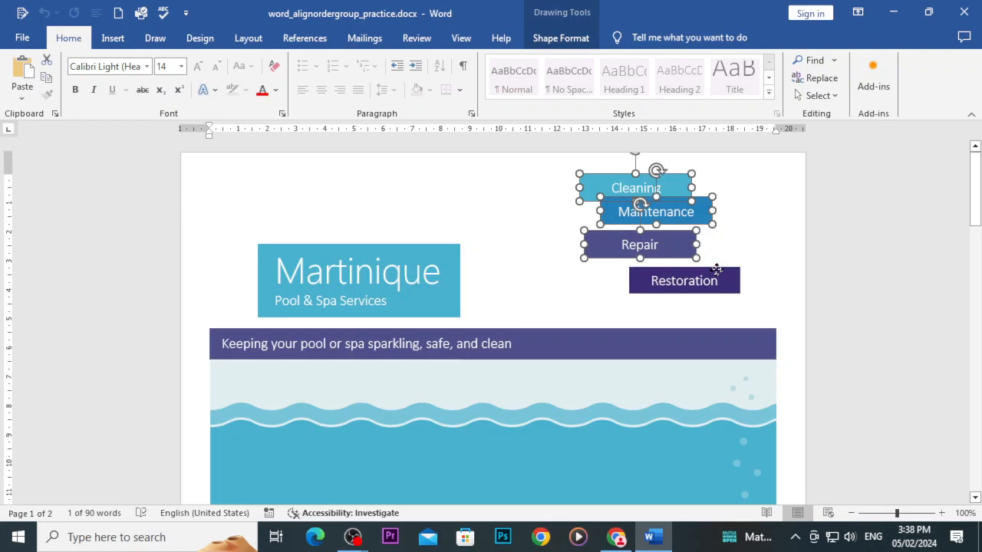
{"action": "left_click", "coordinate": [716, 270], "text": "shift"}
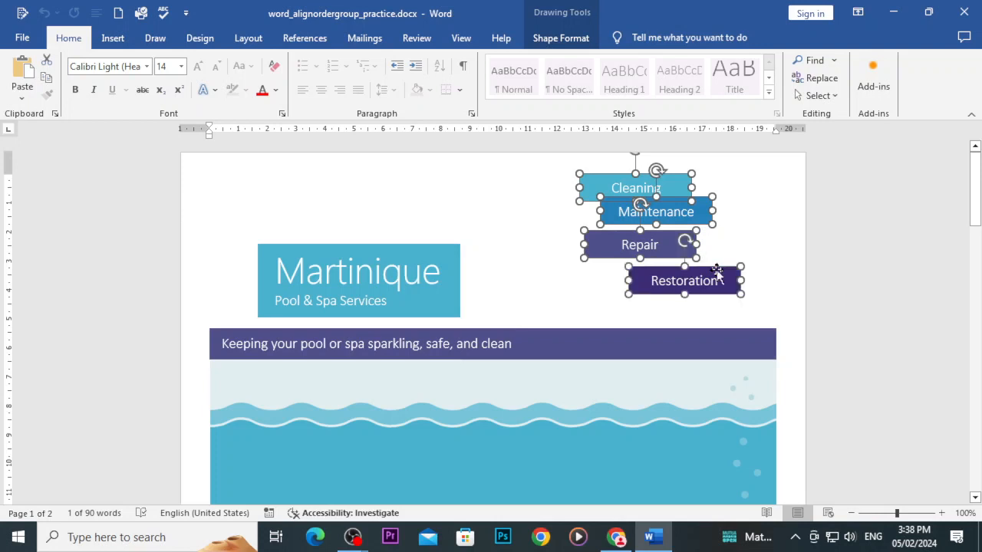
{"action": "left_click", "coordinate": [567, 40]}
{"action": "left_click", "coordinate": [810, 65]}
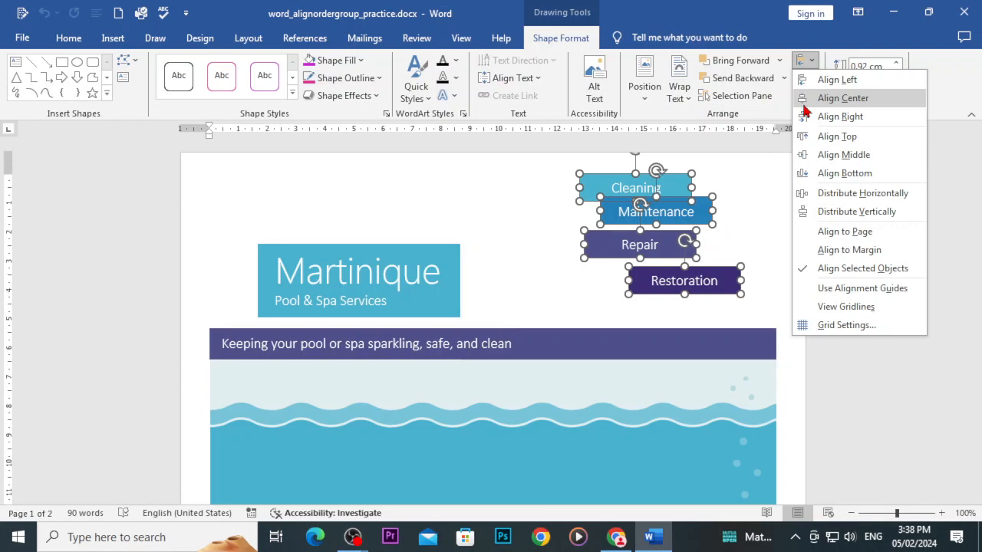
{"action": "left_click", "coordinate": [744, 227]}
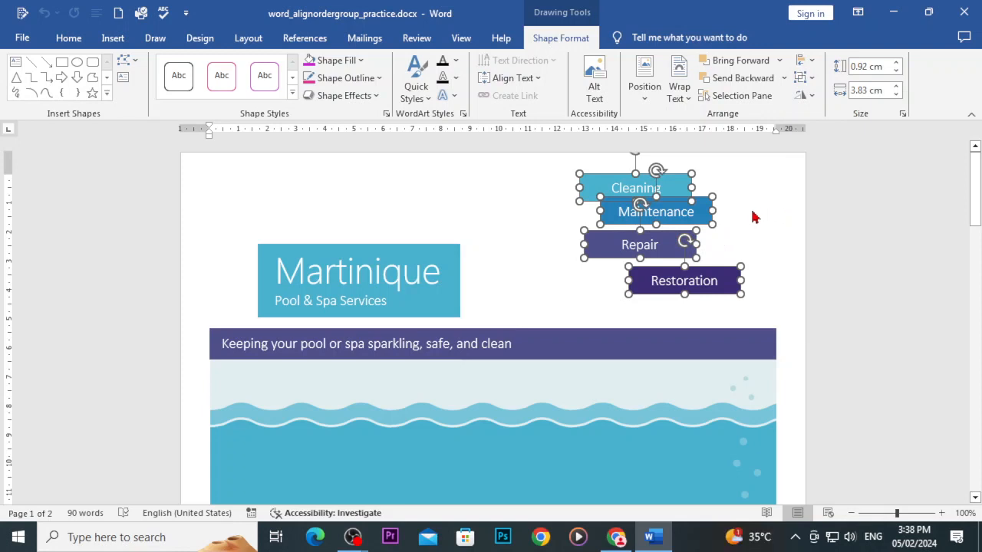
{"action": "left_click", "coordinate": [752, 241]}
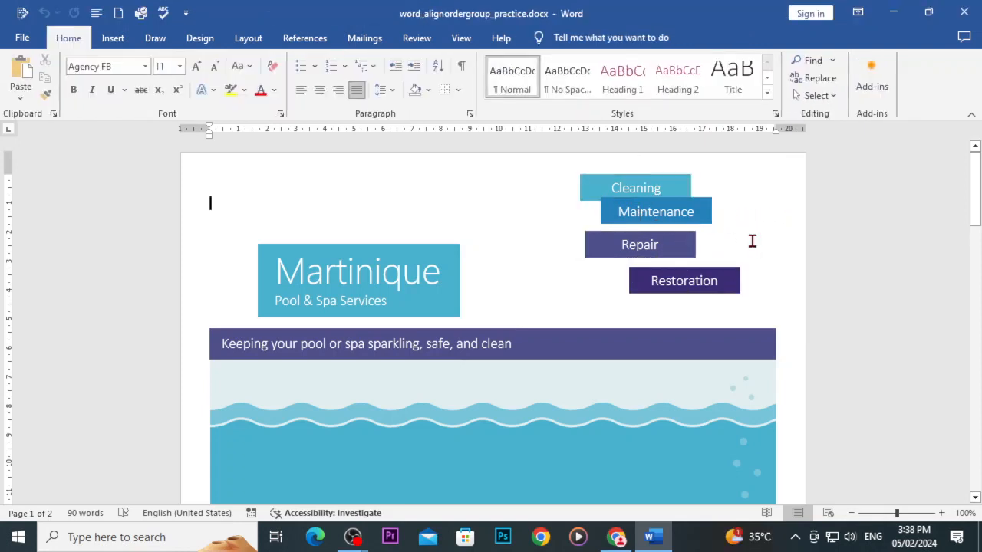
Narrow the Repair text box to about half its width and make the Restoration text box slightly narrower.
{"action": "left_click", "coordinate": [686, 213]}
{"action": "left_click", "coordinate": [690, 244]}
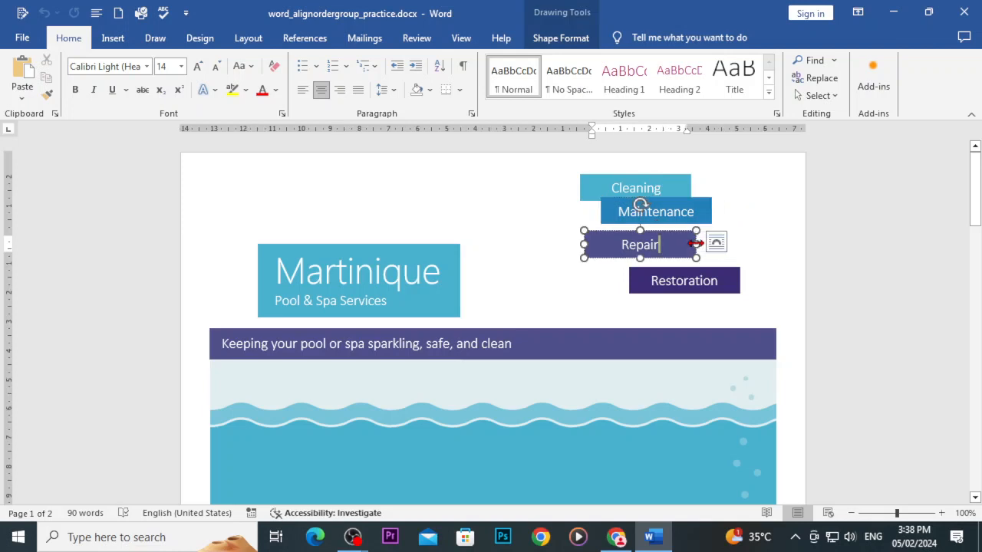
{"action": "left_click_drag", "start_coordinate": [696, 244], "coordinate": [644, 243]}
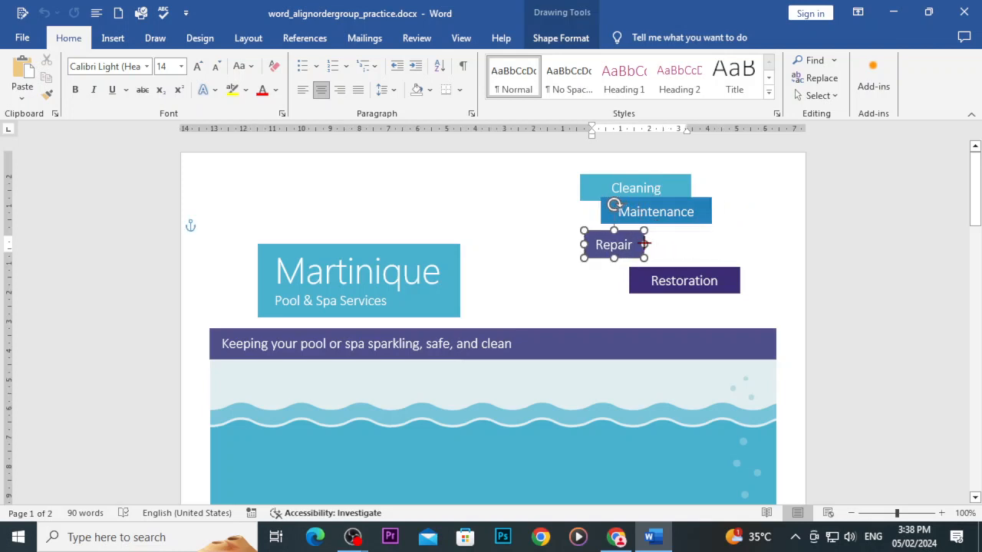
{"action": "left_click", "coordinate": [685, 276]}
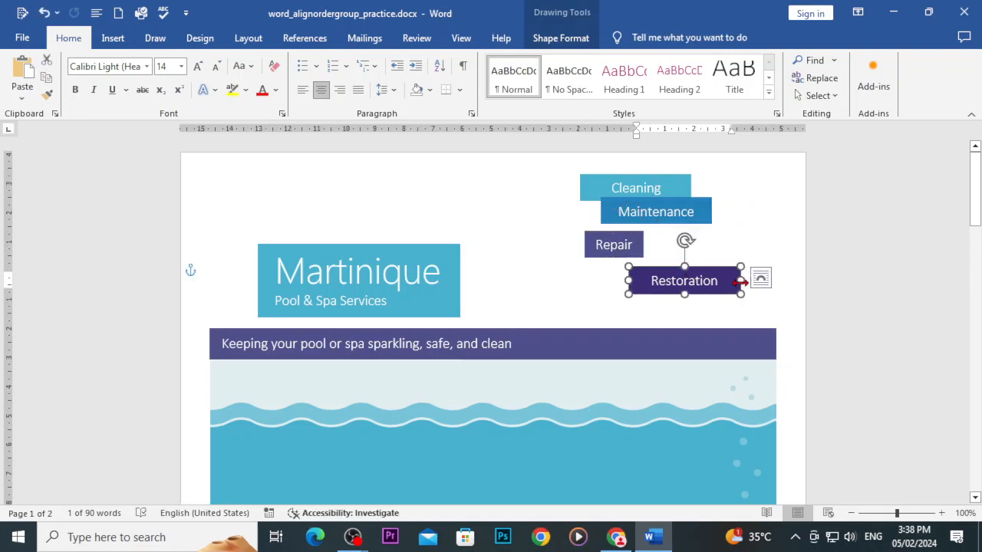
{"action": "left_click_drag", "start_coordinate": [740, 282], "coordinate": [733, 282]}
Widen the Maintenance text box to about 5.6 cm by extending its right edge.
{"action": "left_click", "coordinate": [704, 210]}
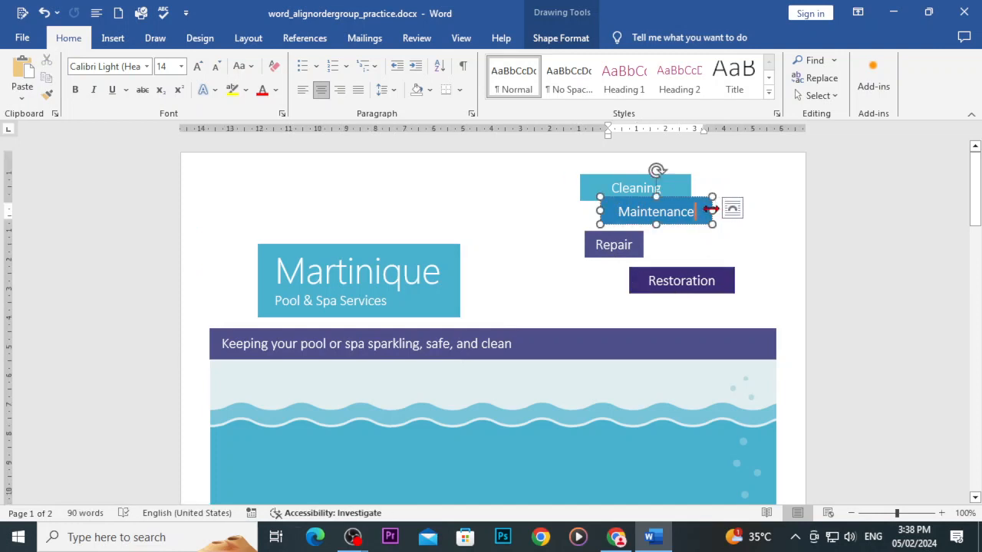
{"action": "left_click_drag", "start_coordinate": [711, 210], "coordinate": [763, 212]}
{"action": "left_click", "coordinate": [765, 249]}
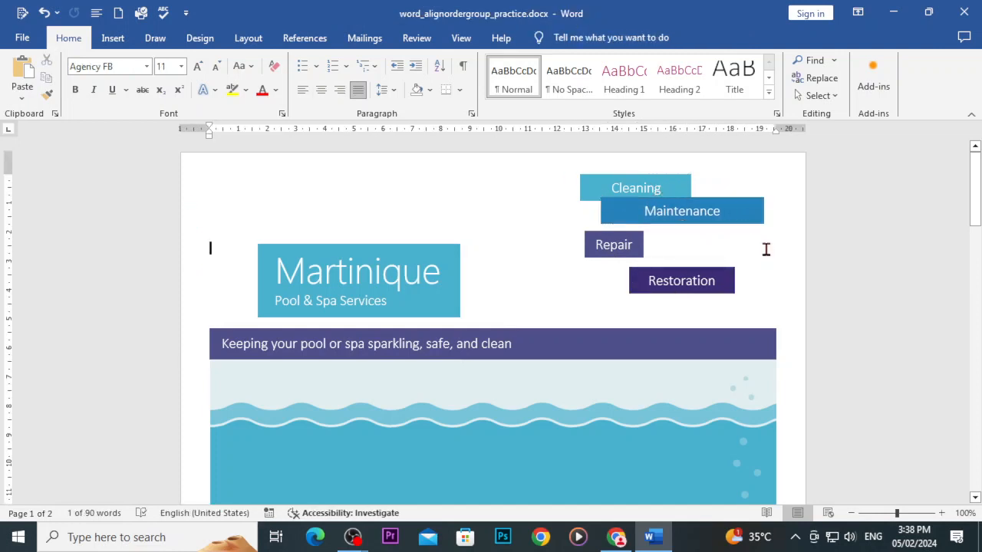
Align the centers of the Cleaning, Maintenance, Repair and Restoration text boxes and distribute them vertically.
{"action": "left_click", "coordinate": [678, 176]}
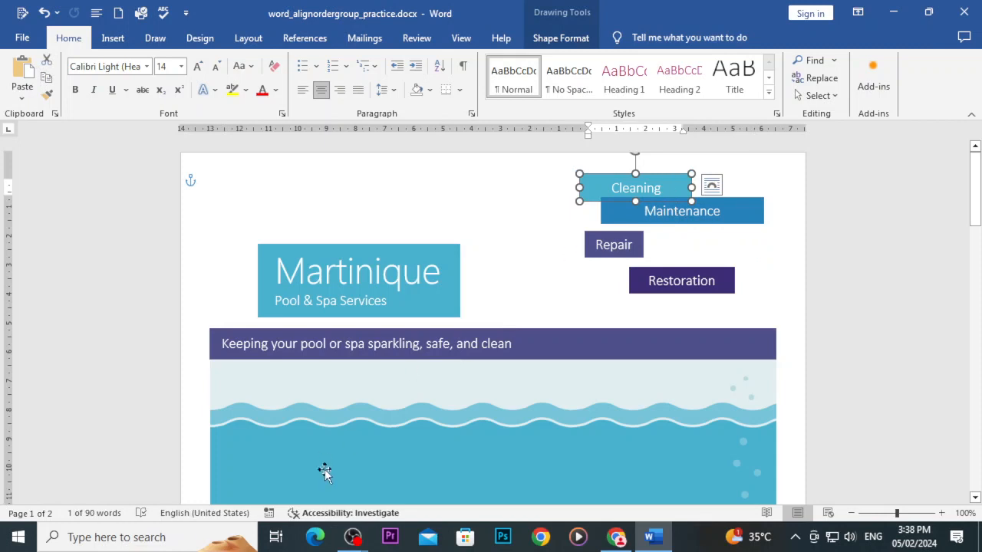
{"action": "left_click", "coordinate": [745, 206], "text": "shift"}
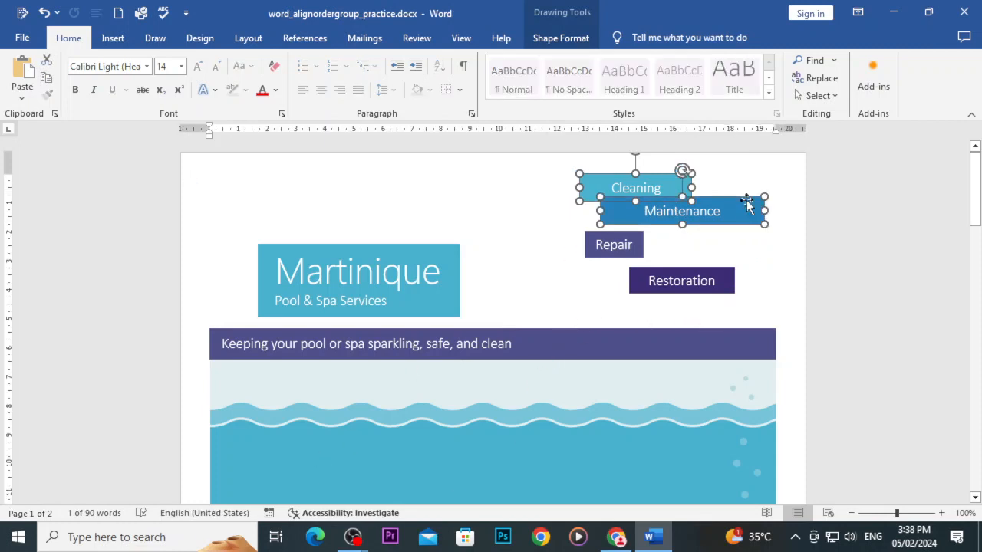
{"action": "left_click", "coordinate": [608, 252], "text": "shift"}
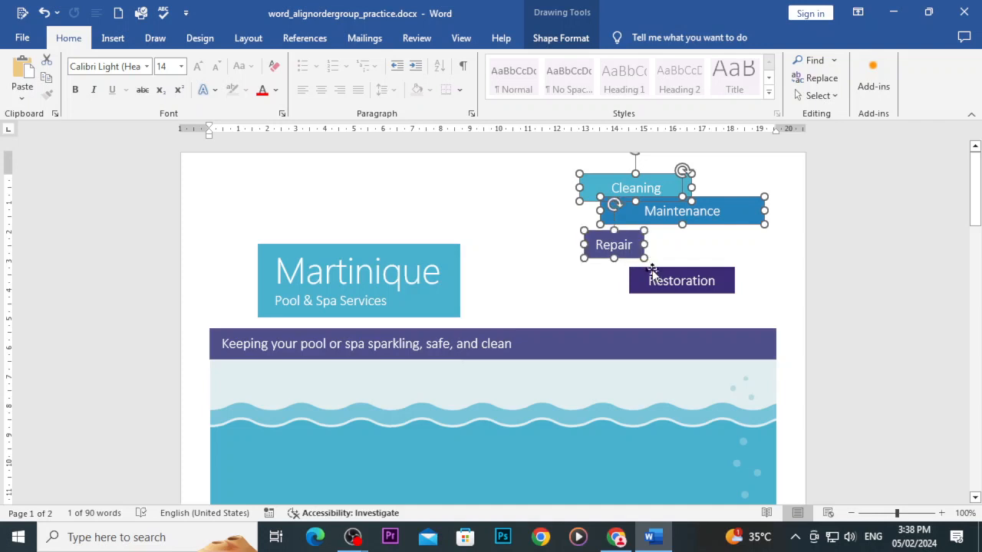
{"action": "left_click", "coordinate": [651, 282], "text": "shift"}
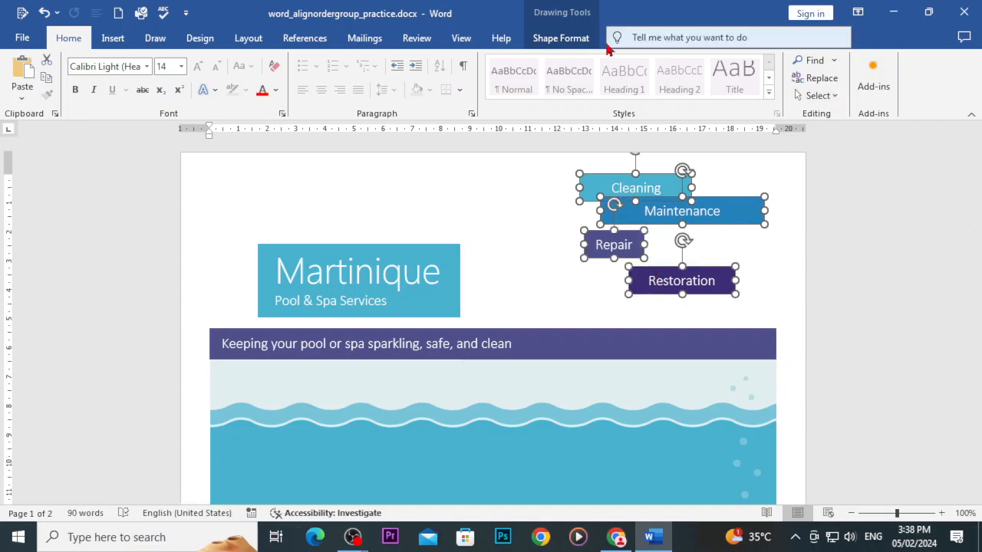
{"action": "left_click", "coordinate": [577, 40]}
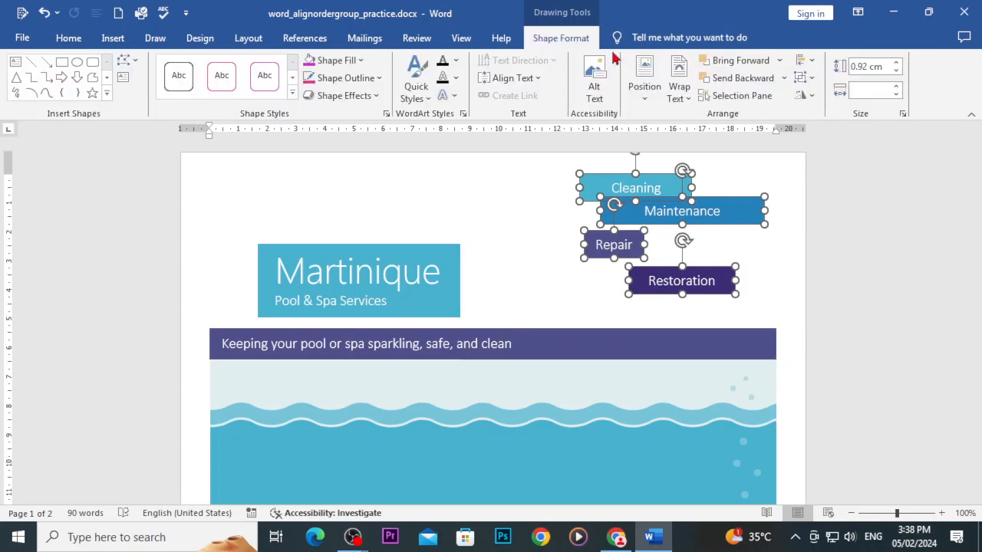
{"action": "left_click", "coordinate": [803, 61]}
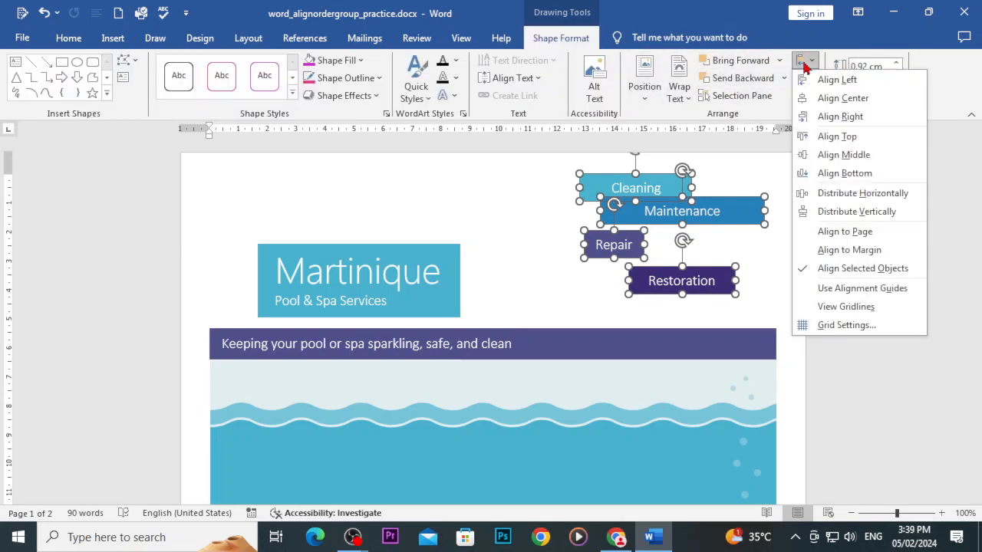
{"action": "left_click", "coordinate": [838, 102]}
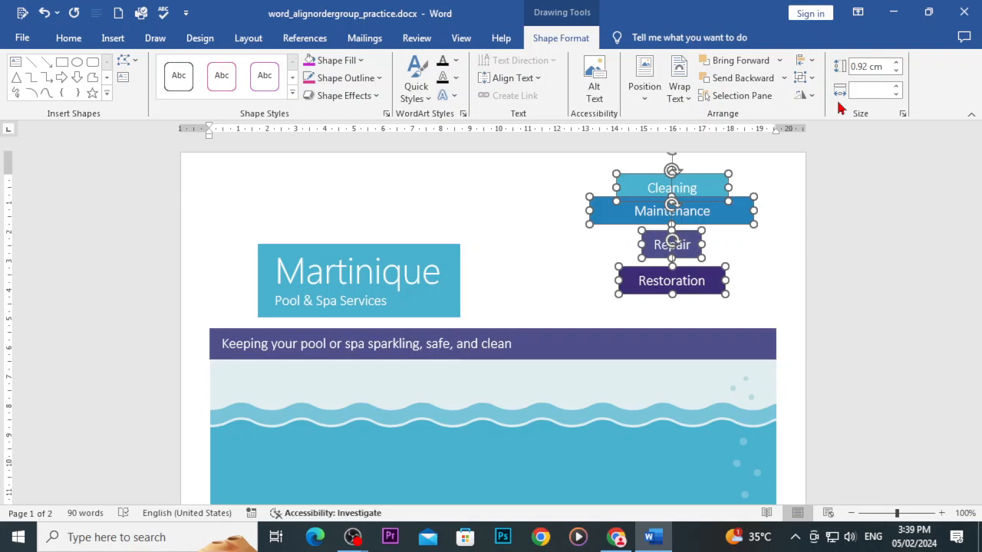
{"action": "left_click", "coordinate": [813, 61]}
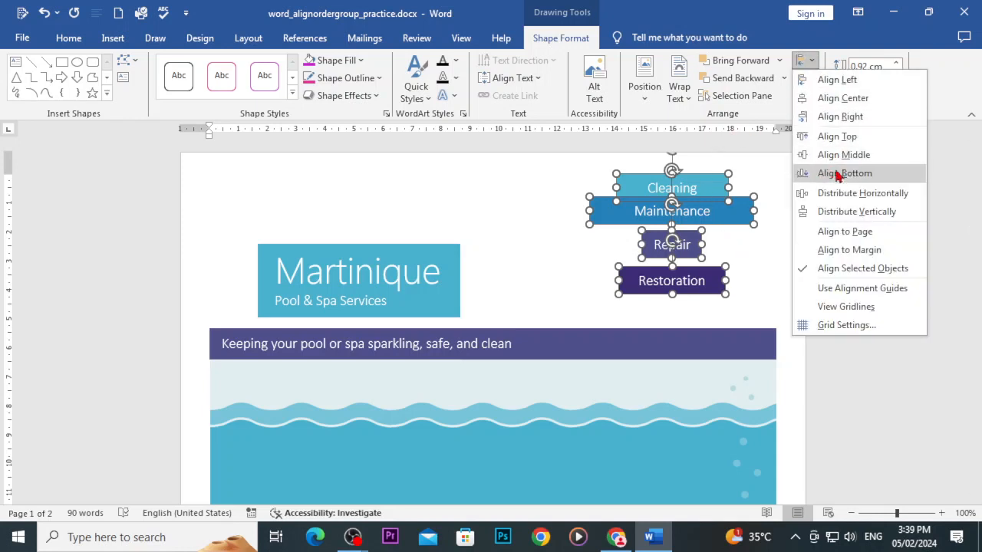
{"action": "left_click", "coordinate": [839, 213]}
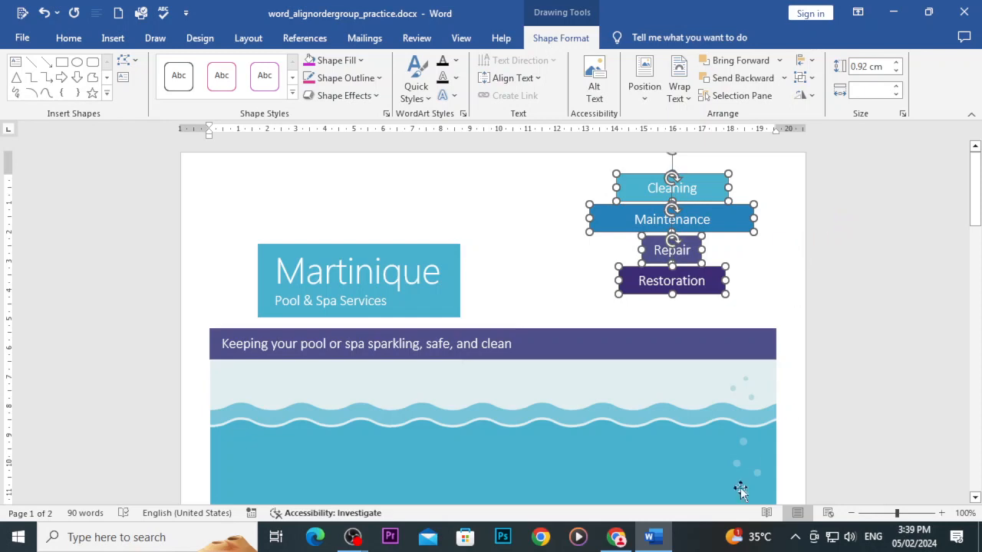
Read the Grouping objects instructions of the web tutorial in Chrome and switch back to Word.
{"action": "left_click", "coordinate": [620, 539]}
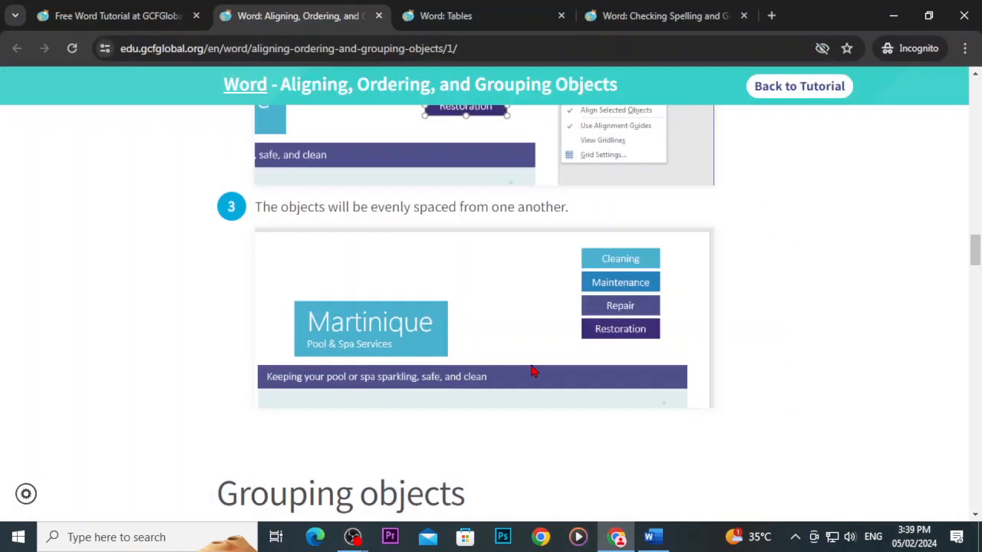
{"action": "scroll", "coordinate": [526, 368], "scroll_direction": "down", "scroll_amount": 4}
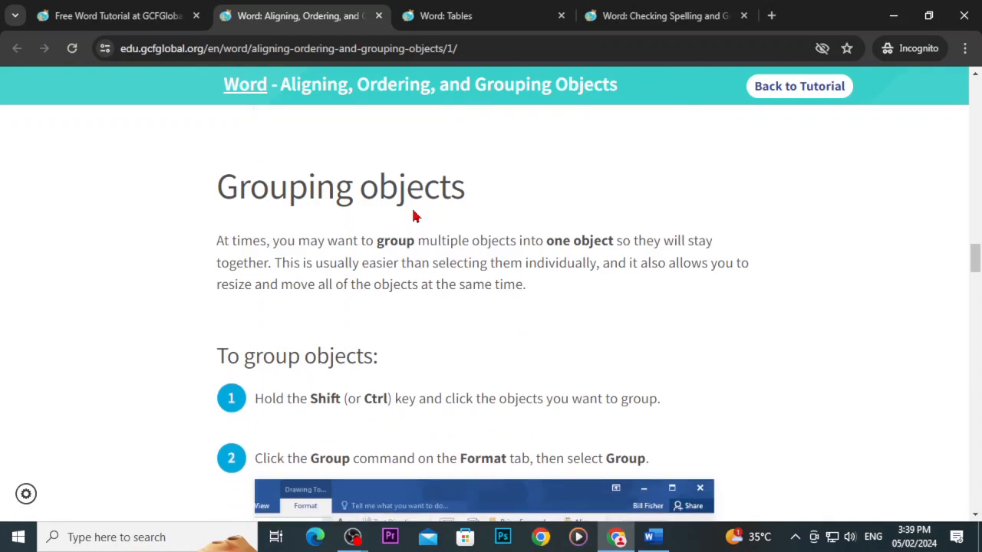
{"action": "scroll", "coordinate": [413, 216], "scroll_direction": "down", "scroll_amount": 2}
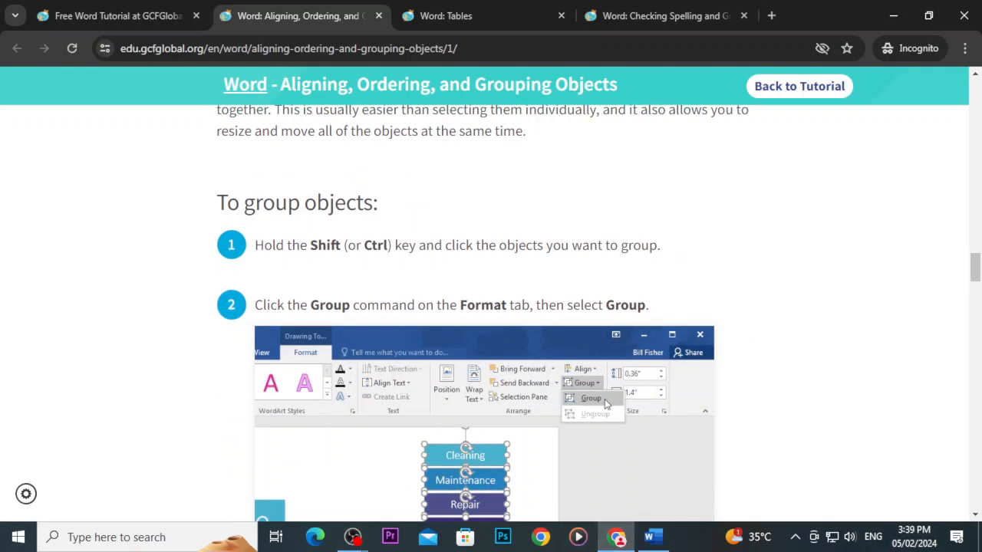
{"action": "key", "text": "alt+Tab"}
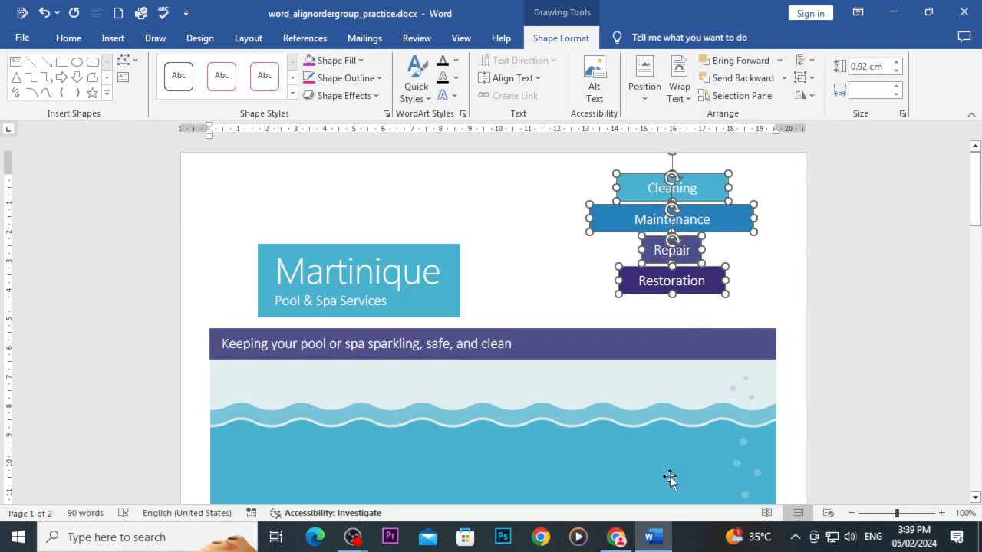
{"action": "key", "text": "alt+Tab"}
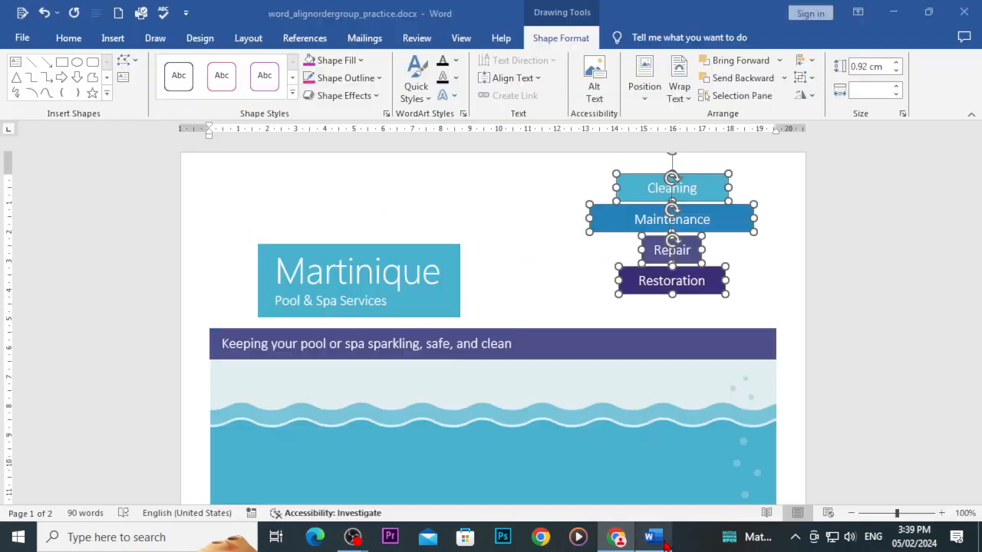
{"action": "left_click", "coordinate": [650, 537]}
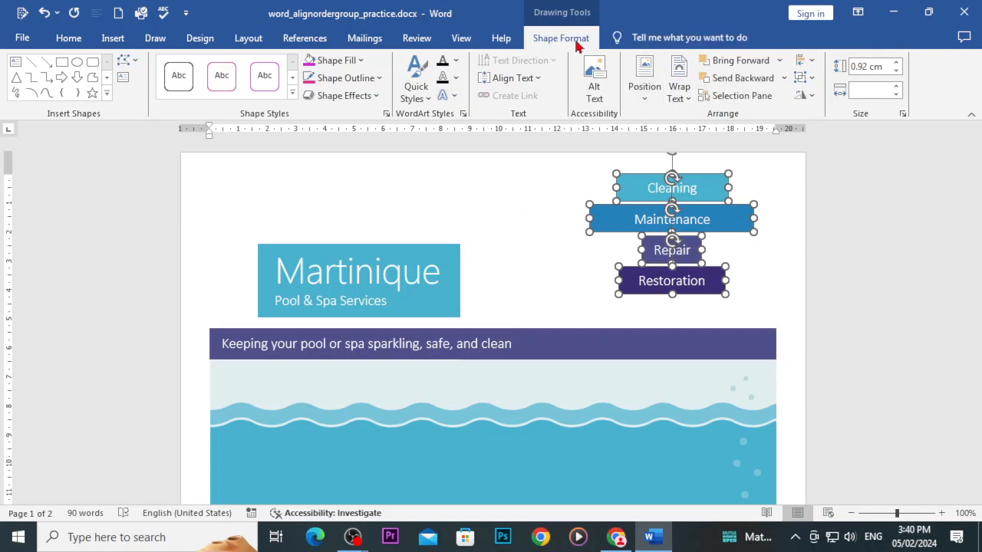
Group the four service text boxes and move the group close to the right side of the Martinique box.
{"action": "left_click", "coordinate": [811, 80]}
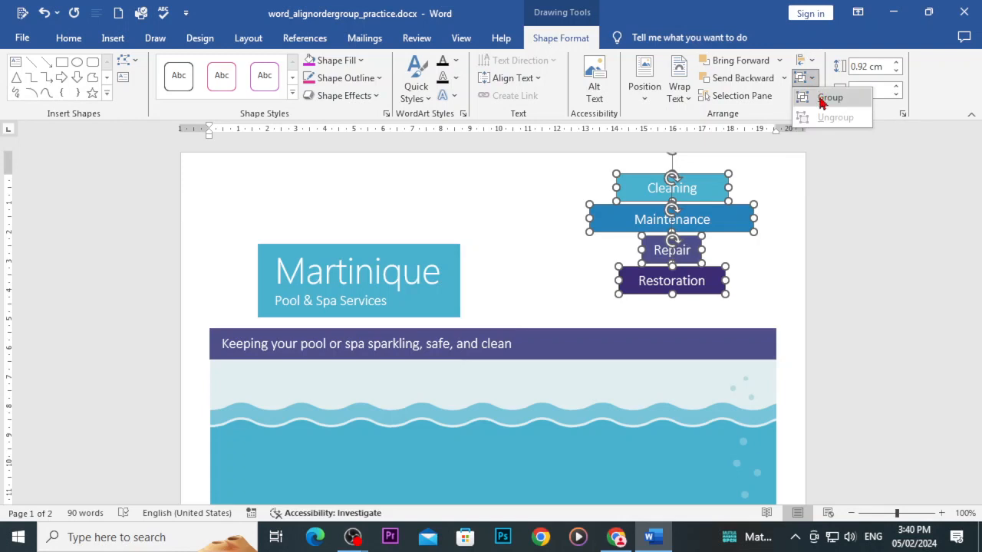
{"action": "left_click", "coordinate": [822, 102]}
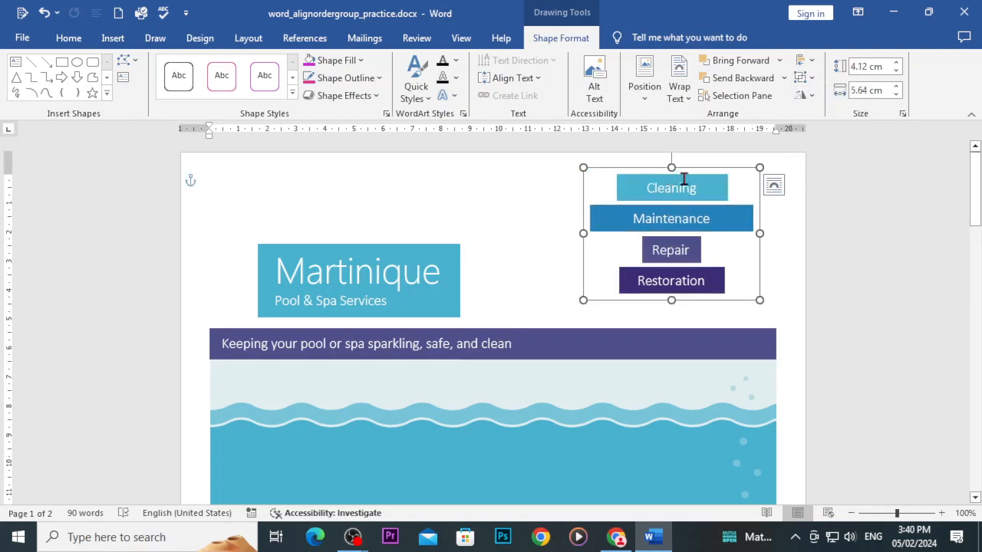
{"action": "left_click_drag", "start_coordinate": [688, 170], "coordinate": [431, 170]}
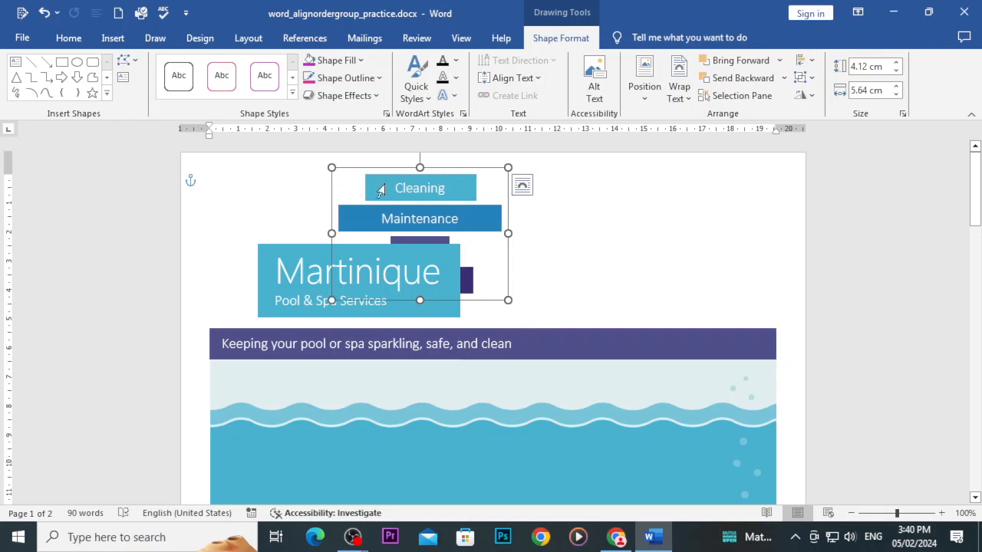
{"action": "left_click_drag", "start_coordinate": [469, 164], "coordinate": [637, 168]}
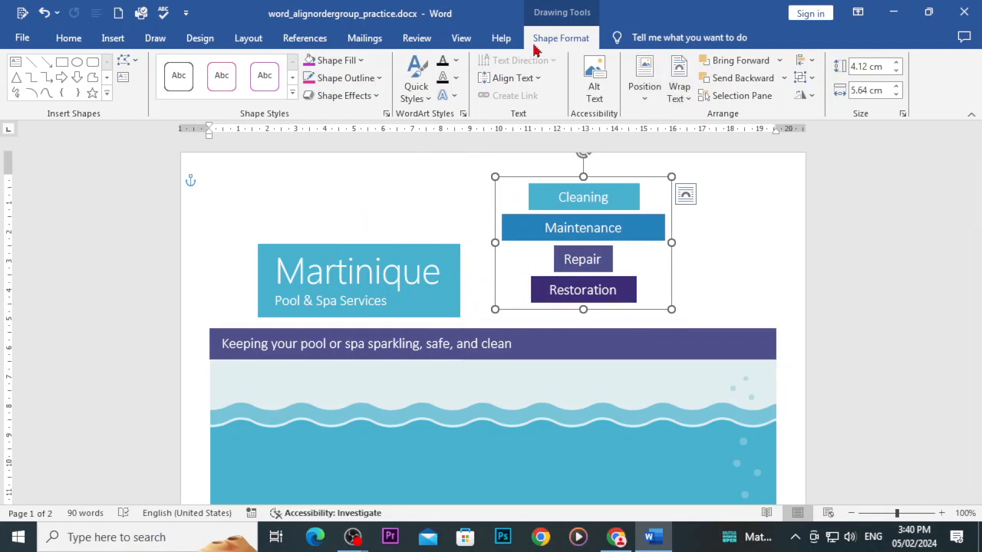
Check the Ungroup option for the grouped boxes and read the tutorial's sections on ungrouping and ordering objects in Chrome.
{"action": "left_click", "coordinate": [803, 77]}
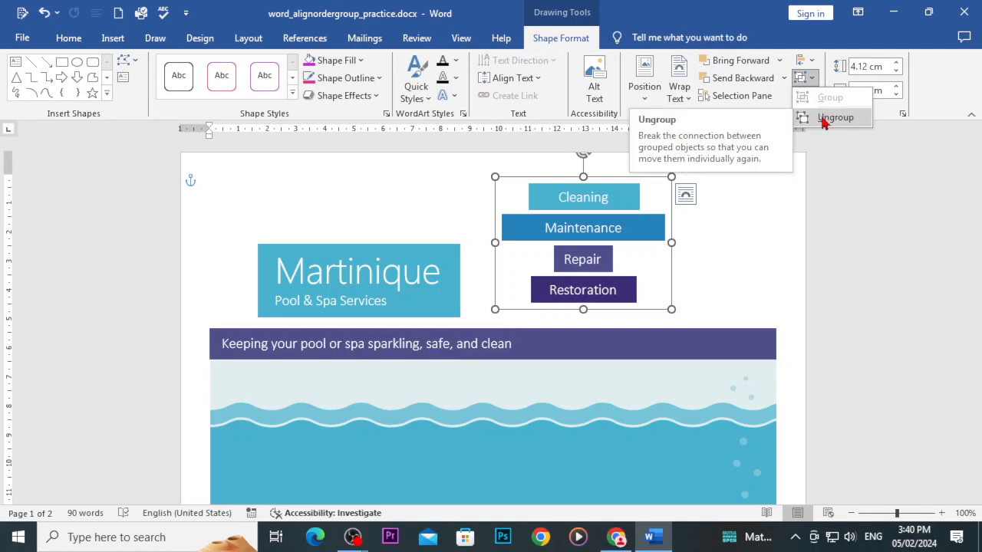
{"action": "left_click", "coordinate": [617, 537]}
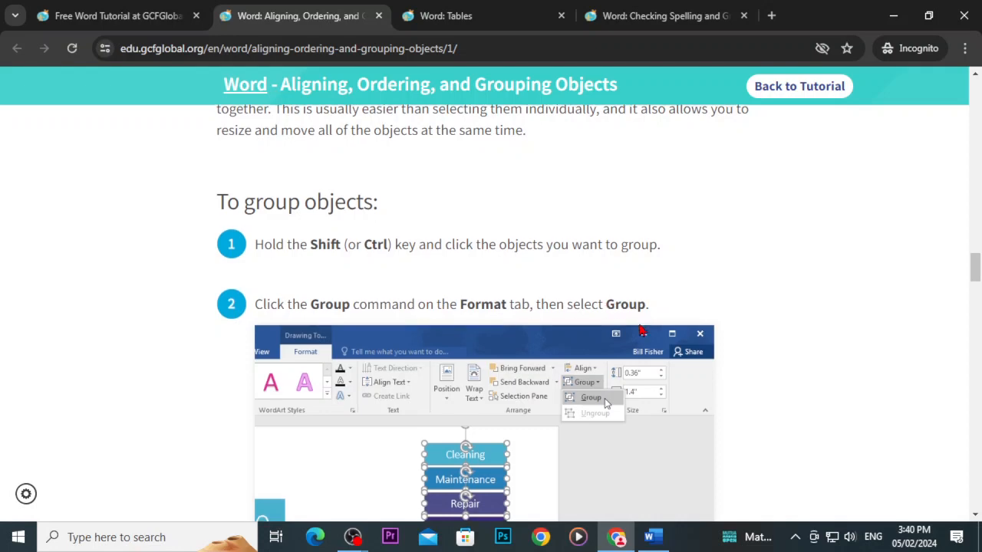
{"action": "scroll", "coordinate": [642, 330], "scroll_direction": "down", "scroll_amount": 7}
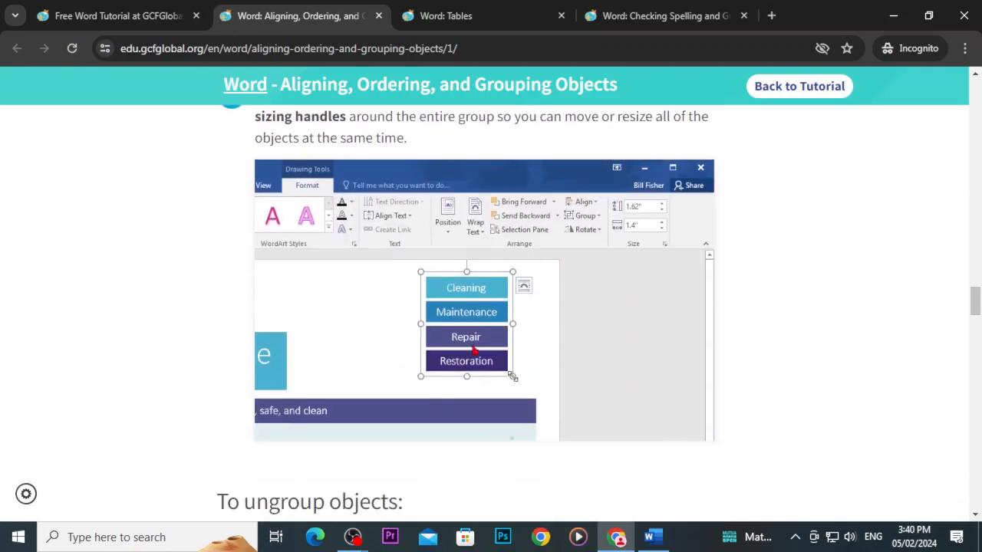
{"action": "scroll", "coordinate": [511, 309], "scroll_direction": "down", "scroll_amount": 3}
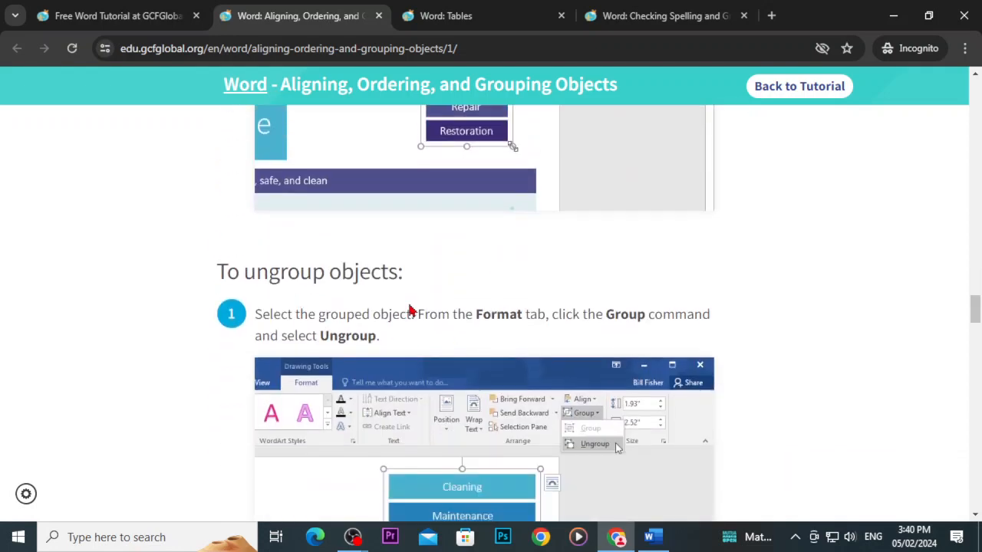
{"action": "scroll", "coordinate": [411, 315], "scroll_direction": "down", "scroll_amount": 3}
{"action": "scroll", "coordinate": [410, 329], "scroll_direction": "down", "scroll_amount": 4}
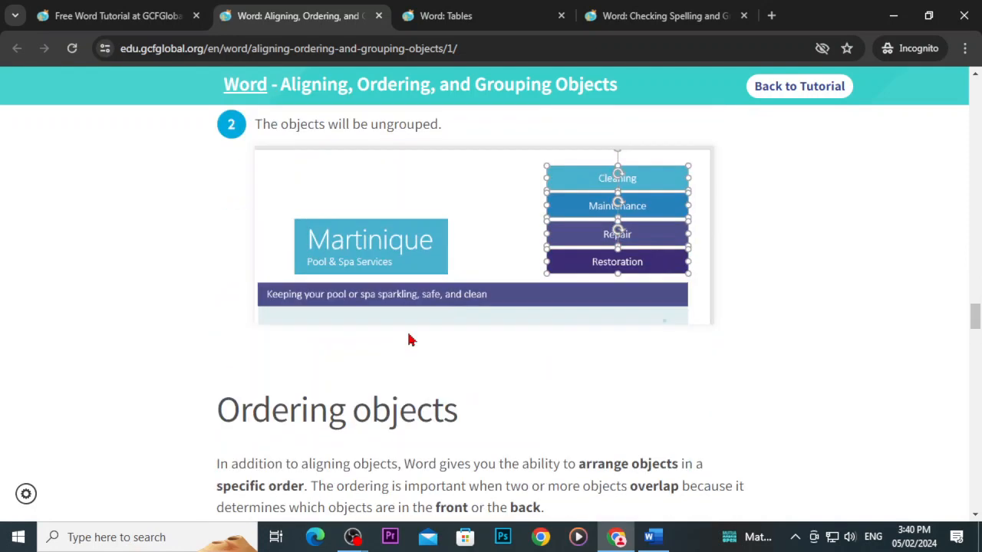
{"action": "scroll", "coordinate": [409, 340], "scroll_direction": "down", "scroll_amount": 2}
{"action": "scroll", "coordinate": [368, 295], "scroll_direction": "down", "scroll_amount": 3}
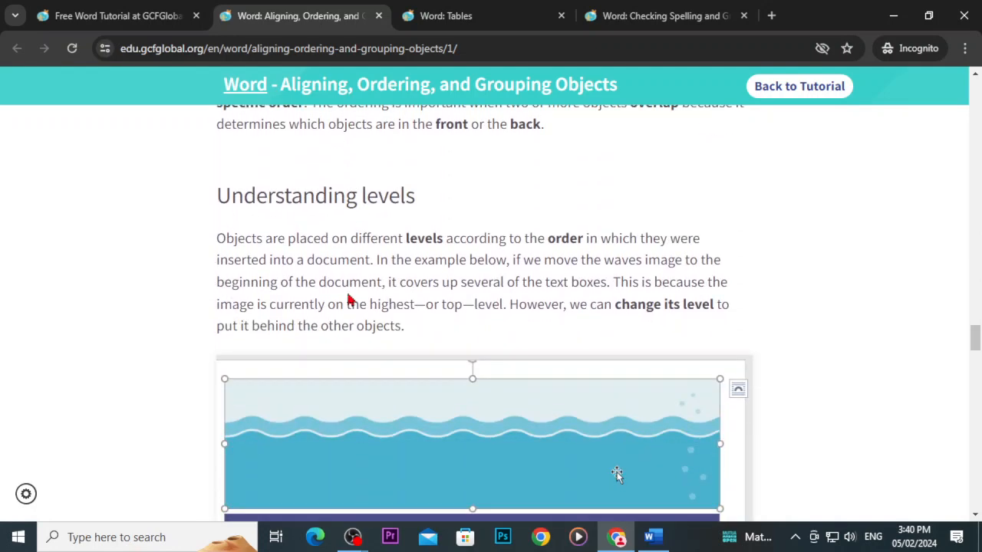
{"action": "scroll", "coordinate": [425, 307], "scroll_direction": "down", "scroll_amount": 6}
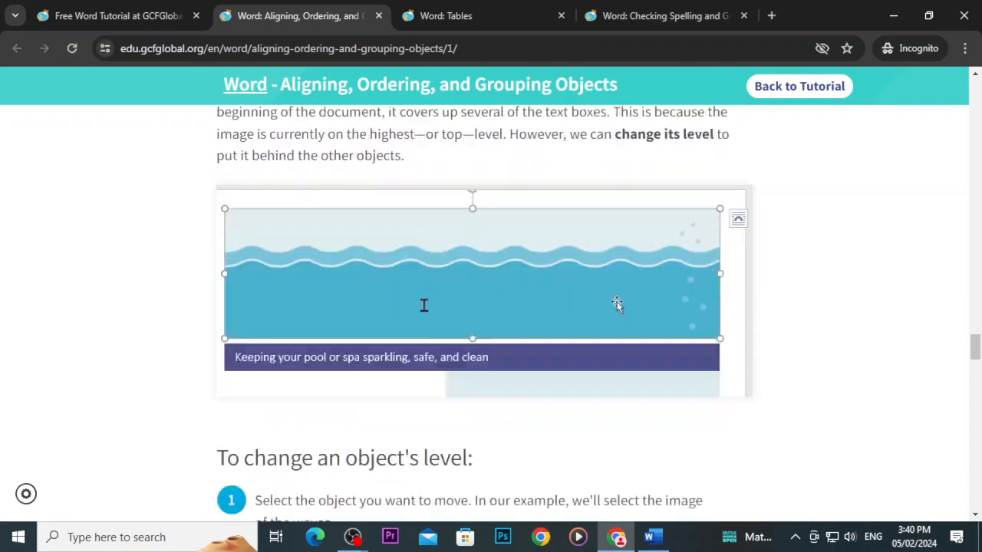
Read the tutorial's instructions for changing an object's level with Bring Forward and Send Backward, including the reordered result.
{"action": "scroll", "coordinate": [426, 310], "scroll_direction": "down", "scroll_amount": 2}
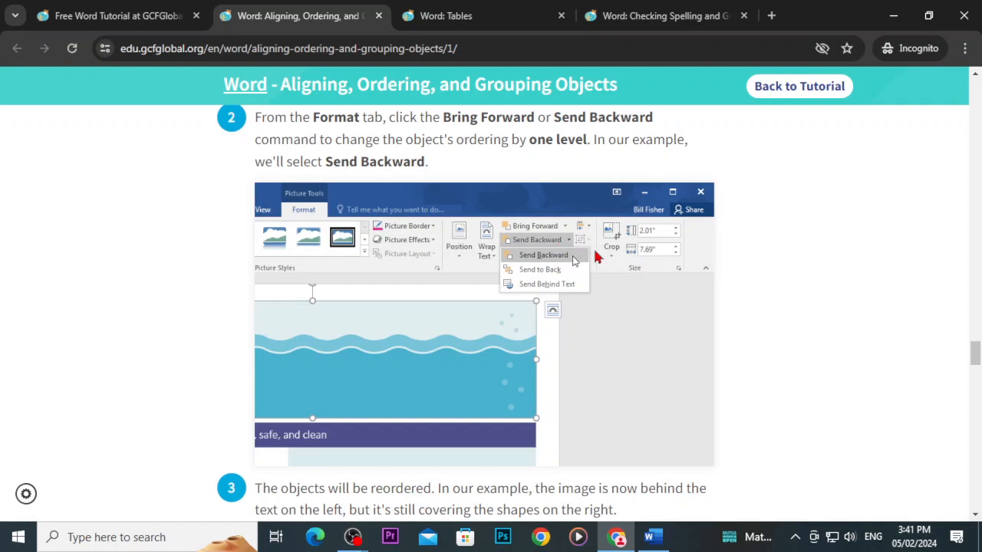
{"action": "scroll", "coordinate": [529, 345], "scroll_direction": "down", "scroll_amount": 3}
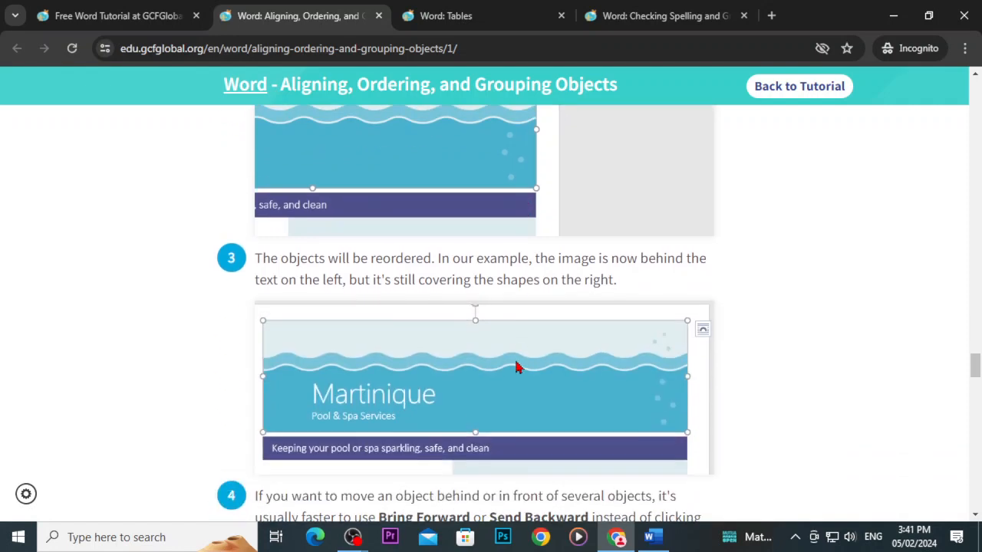
{"action": "scroll", "coordinate": [385, 376], "scroll_direction": "up", "scroll_amount": 9}
{"action": "scroll", "coordinate": [347, 371], "scroll_direction": "down", "scroll_amount": 2}
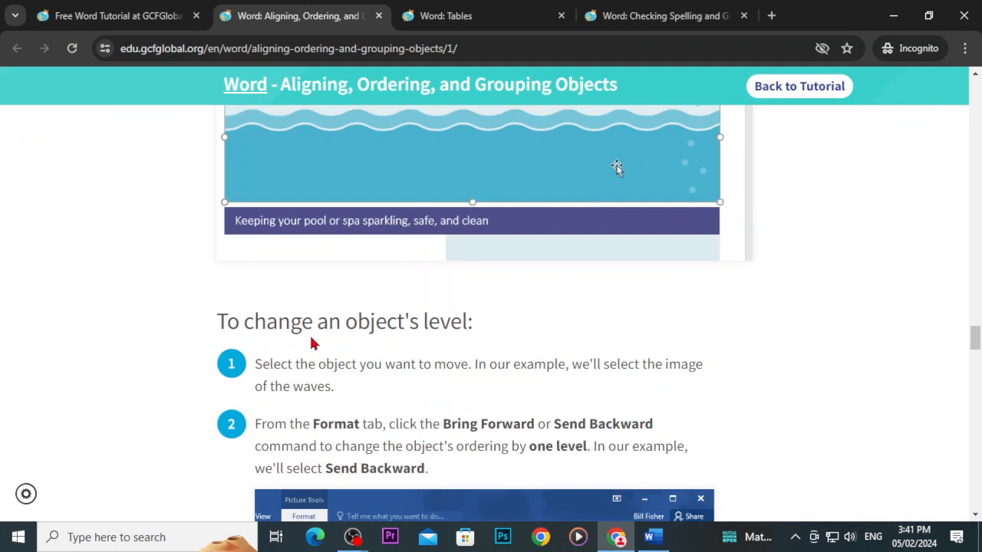
{"action": "scroll", "coordinate": [371, 326], "scroll_direction": "down", "scroll_amount": 2}
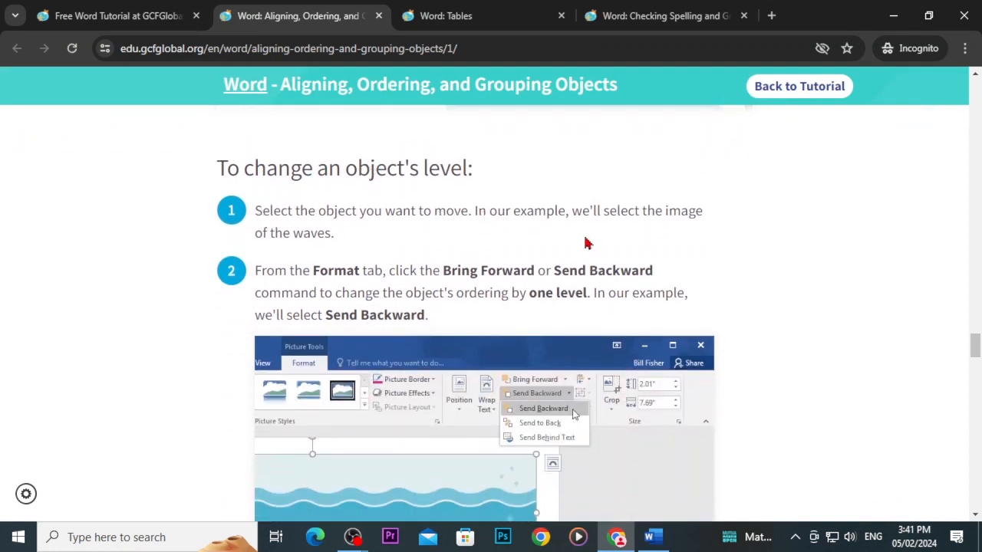
{"action": "scroll", "coordinate": [304, 254], "scroll_direction": "down", "scroll_amount": 3}
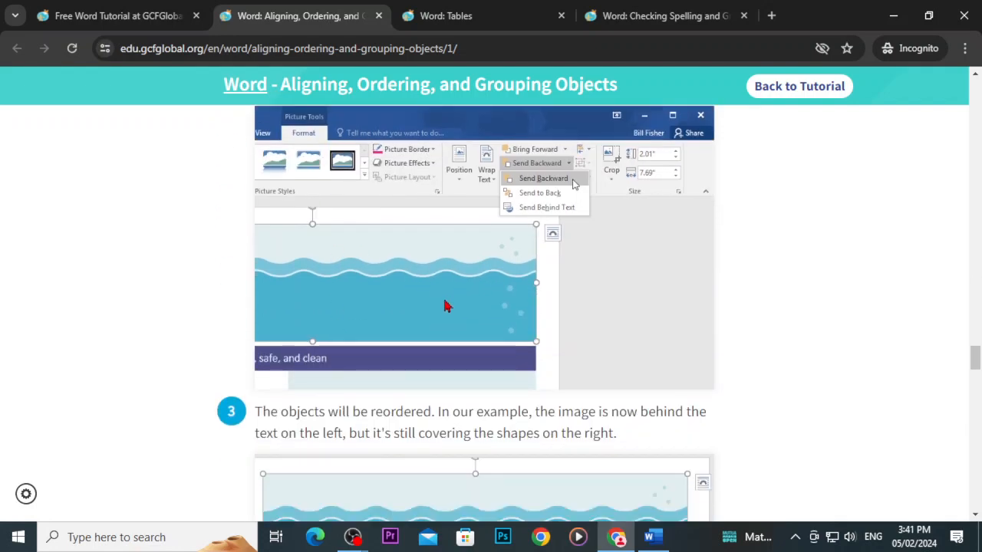
{"action": "scroll", "coordinate": [449, 302], "scroll_direction": "up", "scroll_amount": 4}
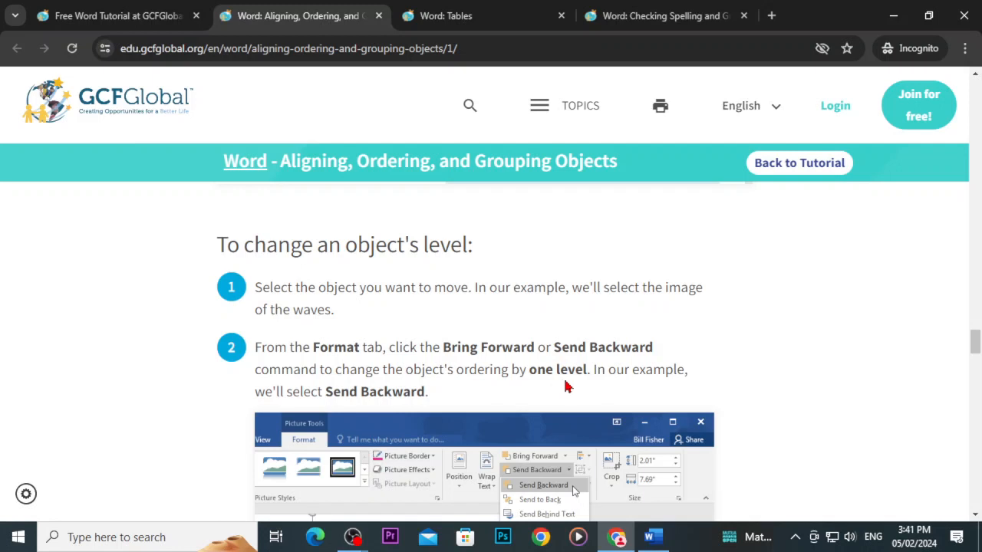
{"action": "scroll", "coordinate": [565, 387], "scroll_direction": "down", "scroll_amount": 1}
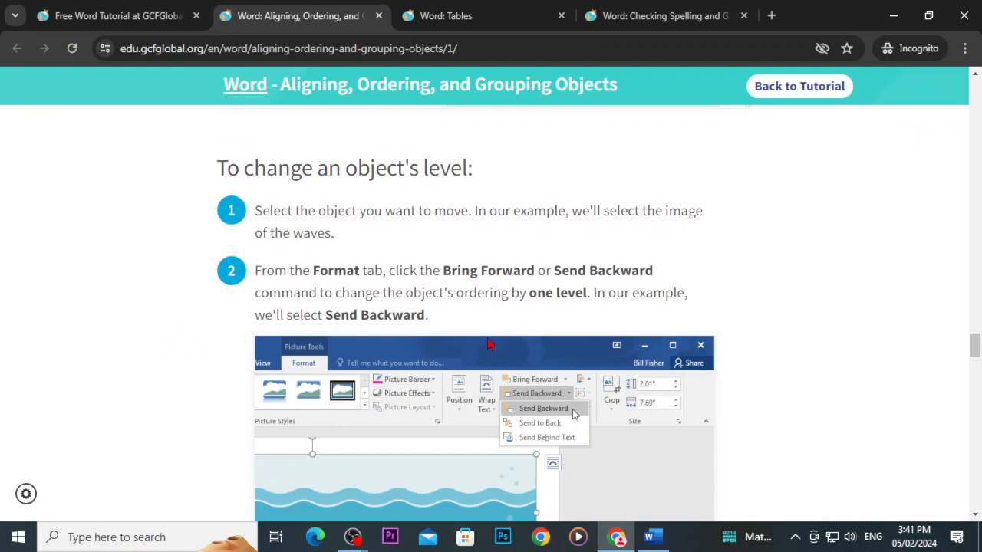
{"action": "scroll", "coordinate": [485, 389], "scroll_direction": "down", "scroll_amount": 3}
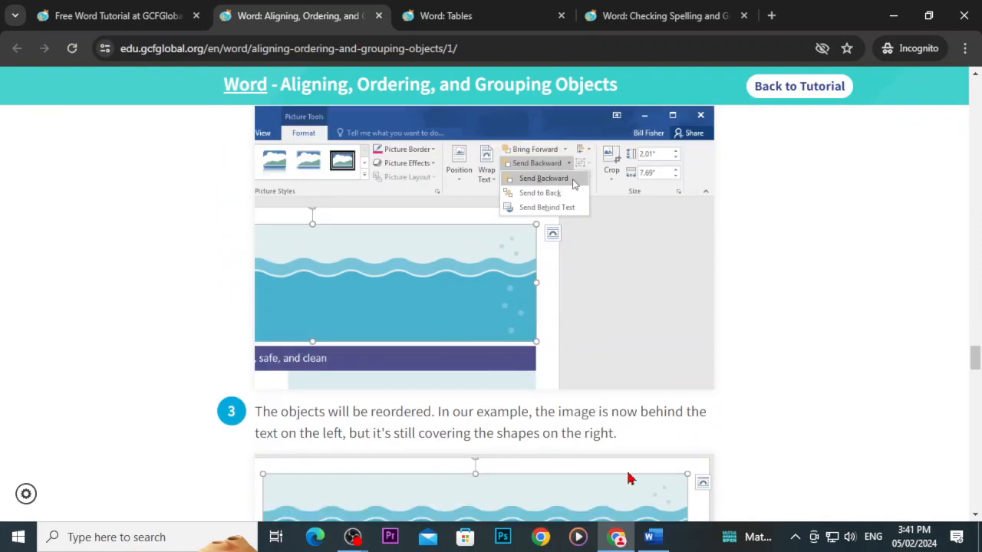
{"action": "scroll", "coordinate": [520, 408], "scroll_direction": "down", "scroll_amount": 2}
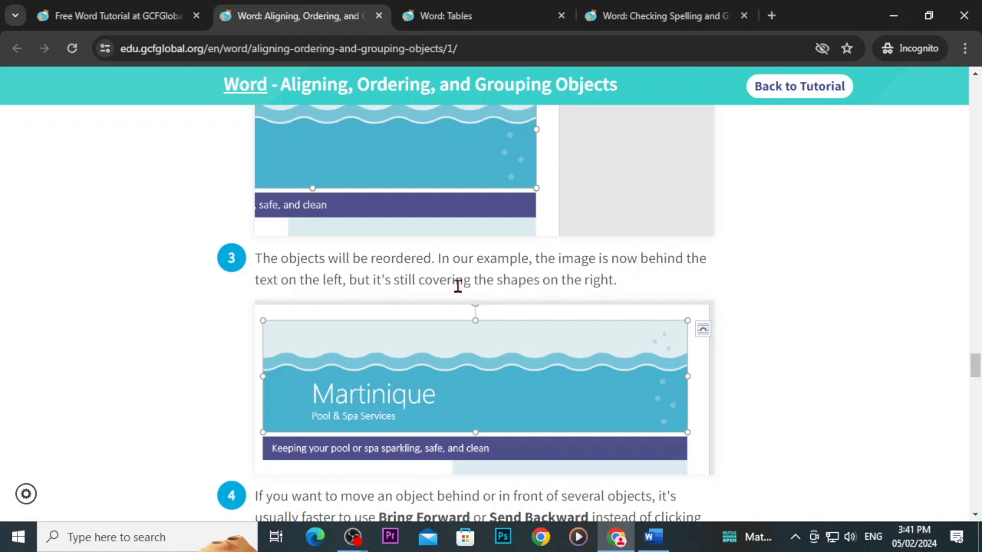
Switch to Word and send the wave picture on page 1 backward one level.
{"action": "left_click", "coordinate": [652, 537]}
{"action": "scroll", "coordinate": [601, 391], "scroll_direction": "down", "scroll_amount": 2}
{"action": "left_click", "coordinate": [614, 334]}
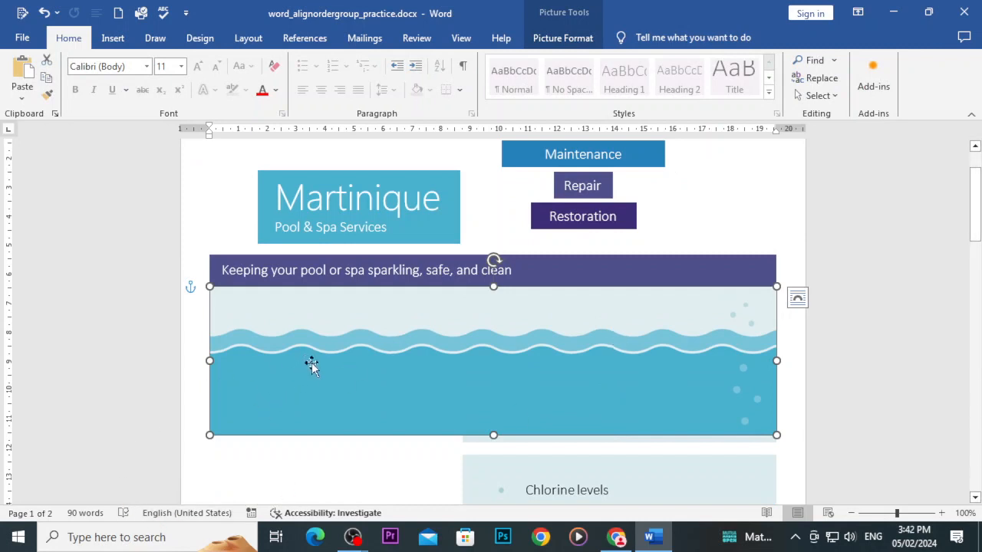
{"action": "left_click", "coordinate": [549, 43]}
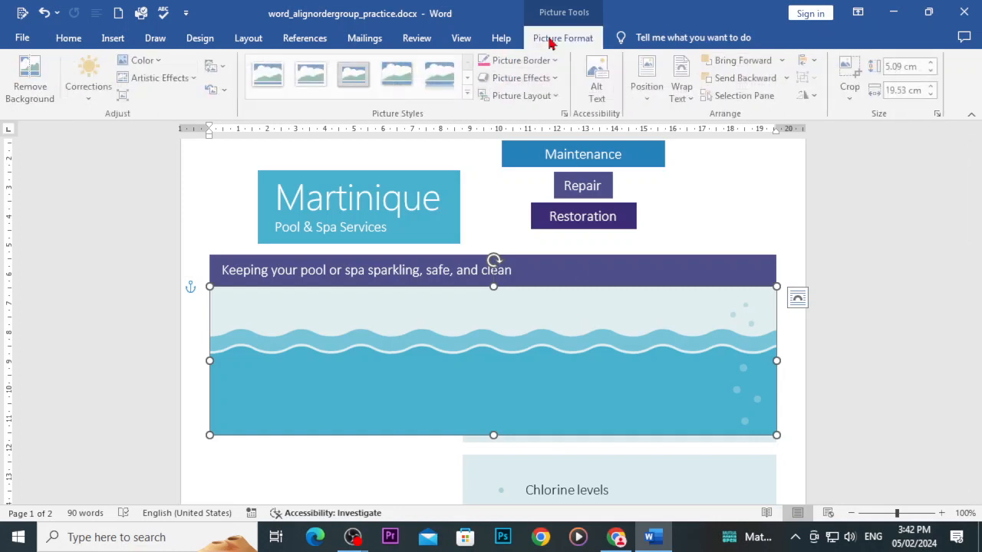
{"action": "left_click", "coordinate": [790, 83]}
{"action": "left_click", "coordinate": [786, 98]}
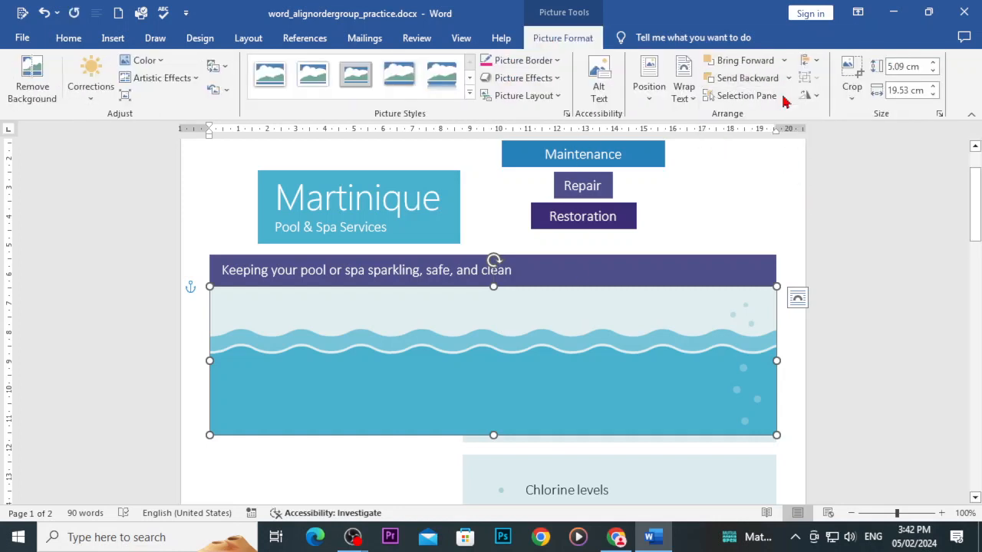
Check the tutorial's example in Chrome and apply Send Backward once more to the page 1 wave picture in Word.
{"action": "right_click", "coordinate": [615, 366]}
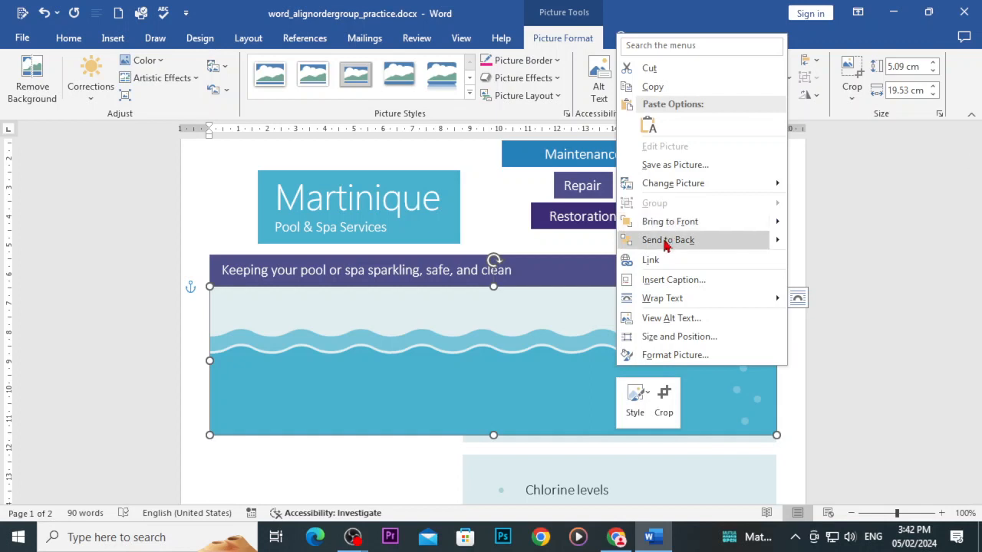
{"action": "mouse_move", "coordinate": [619, 540]}
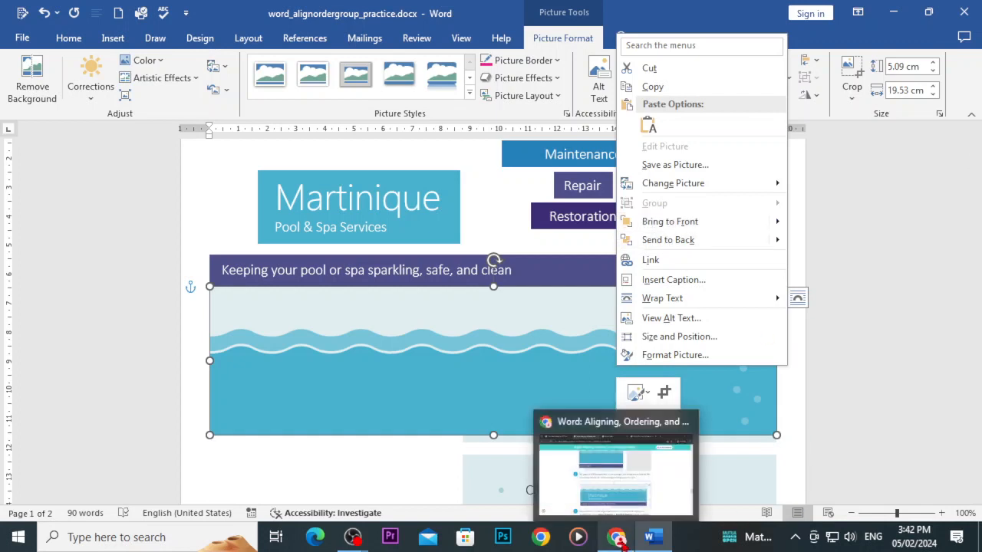
{"action": "left_click", "coordinate": [620, 540]}
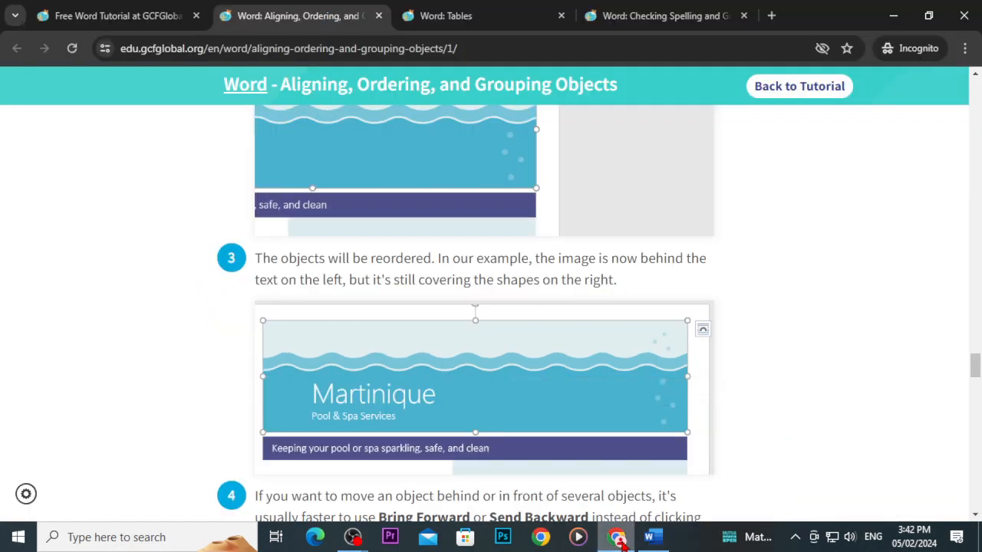
{"action": "left_click", "coordinate": [622, 542]}
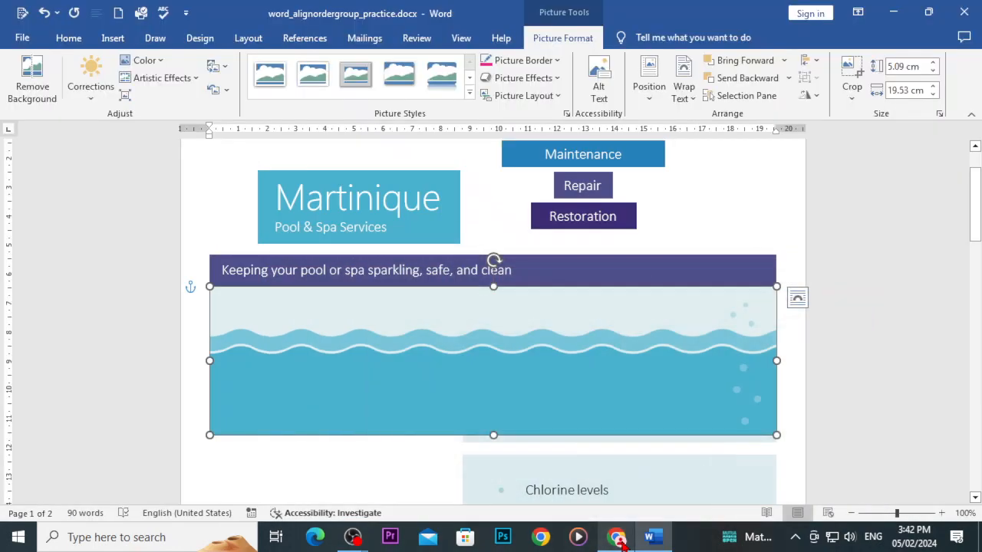
{"action": "right_click", "coordinate": [566, 354]}
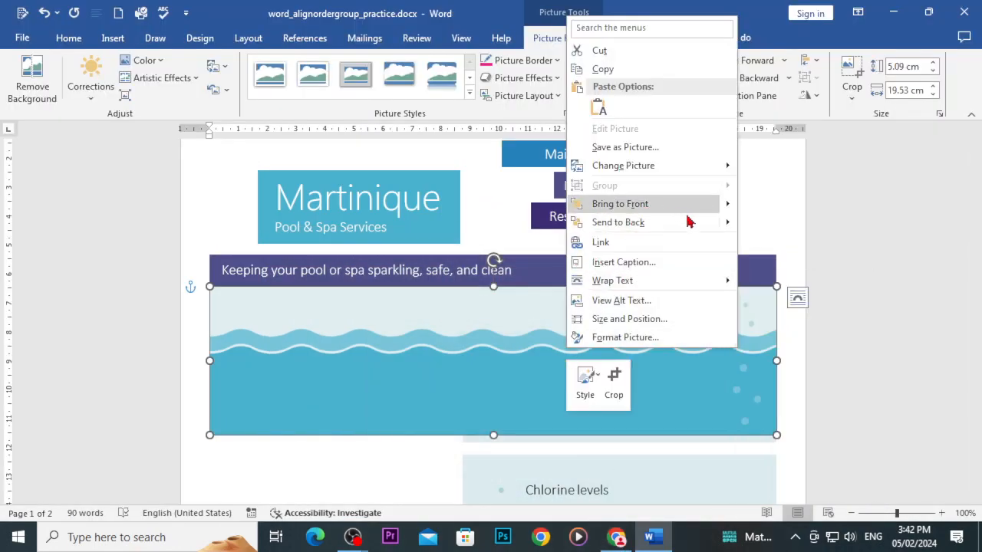
{"action": "mouse_move", "coordinate": [727, 222]}
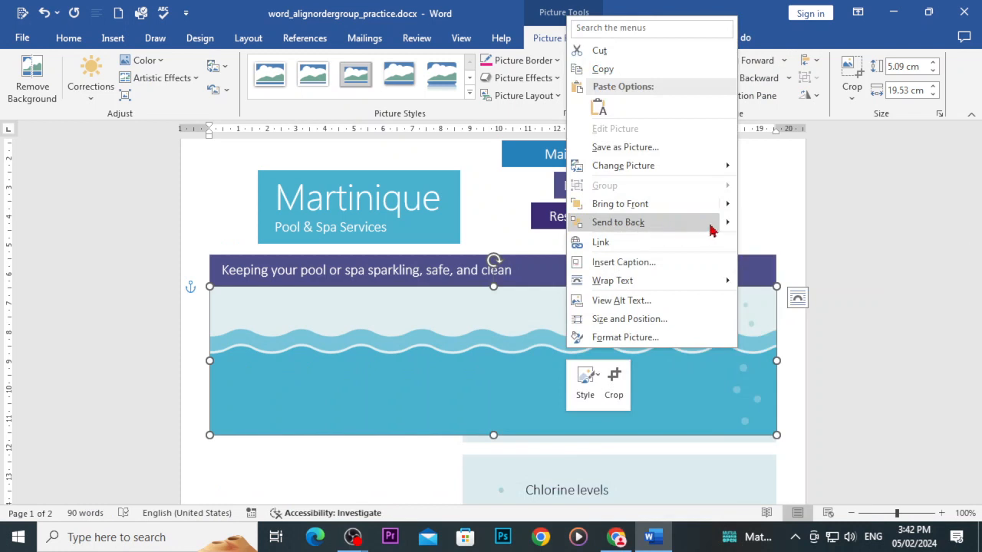
{"action": "left_click", "coordinate": [750, 240]}
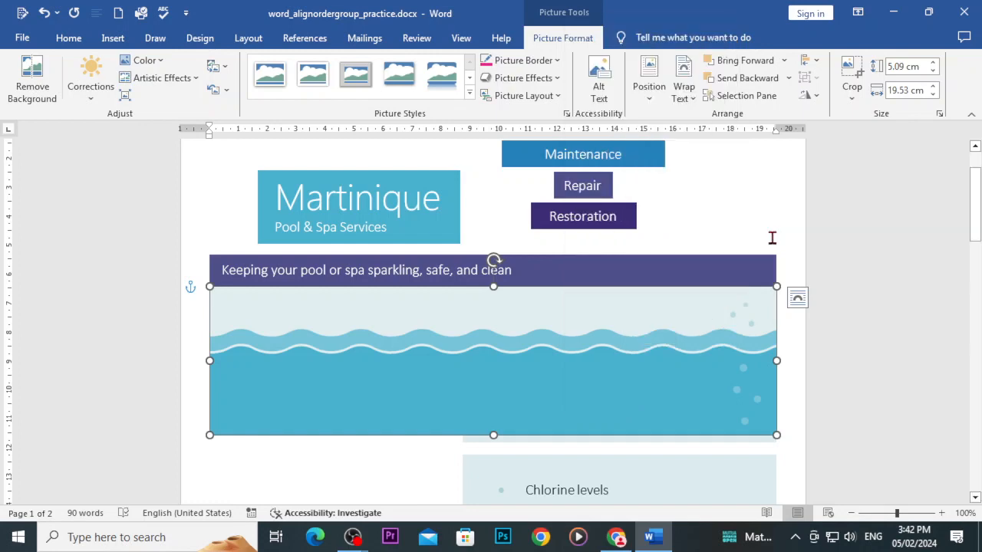
Look through both pages of the document and compare how the pictures and text boxes overlap.
{"action": "scroll", "coordinate": [591, 348], "scroll_direction": "down", "scroll_amount": 8}
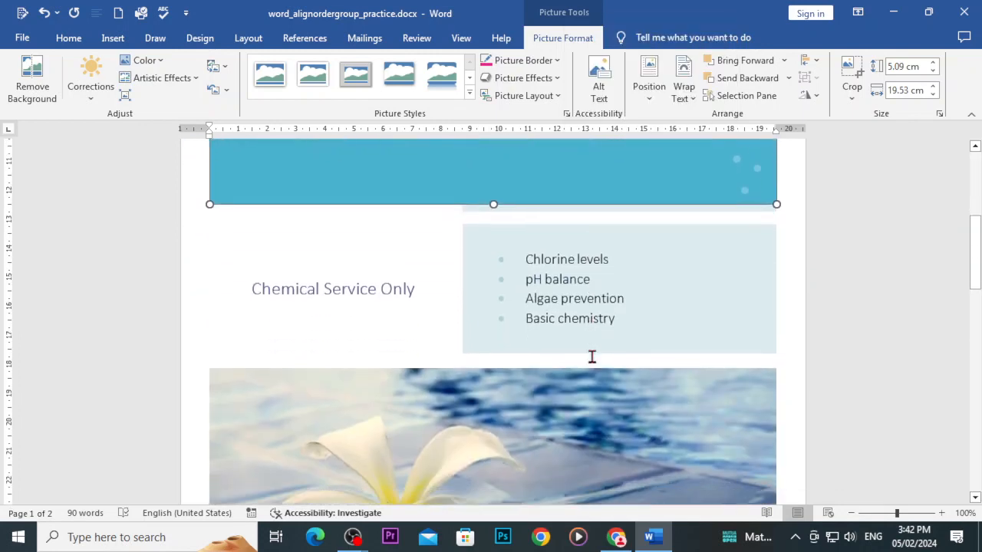
{"action": "scroll", "coordinate": [591, 357], "scroll_direction": "down", "scroll_amount": 9}
{"action": "scroll", "coordinate": [587, 355], "scroll_direction": "up", "scroll_amount": 3}
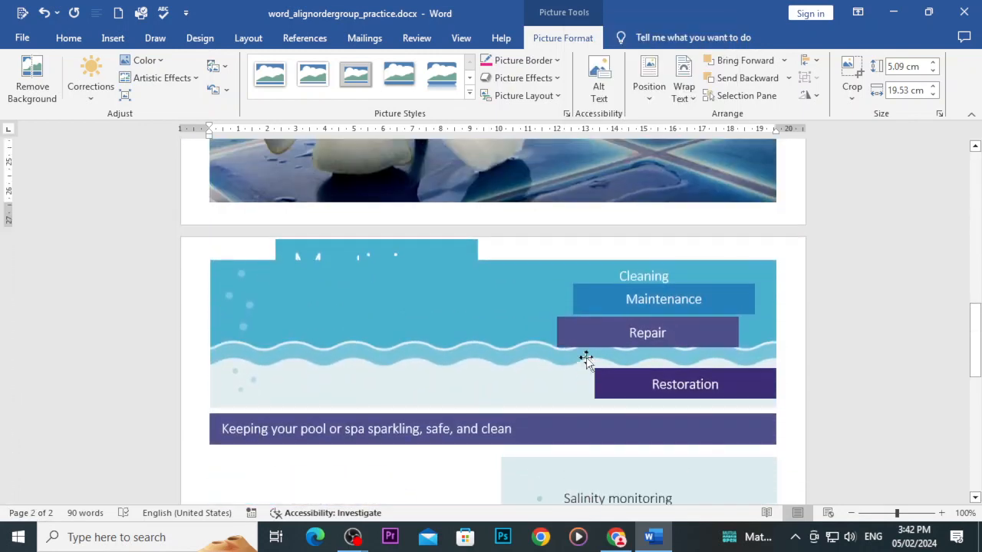
{"action": "scroll", "coordinate": [587, 355], "scroll_direction": "down", "scroll_amount": 4}
{"action": "scroll", "coordinate": [584, 358], "scroll_direction": "down", "scroll_amount": 6}
{"action": "scroll", "coordinate": [583, 360], "scroll_direction": "up", "scroll_amount": 9}
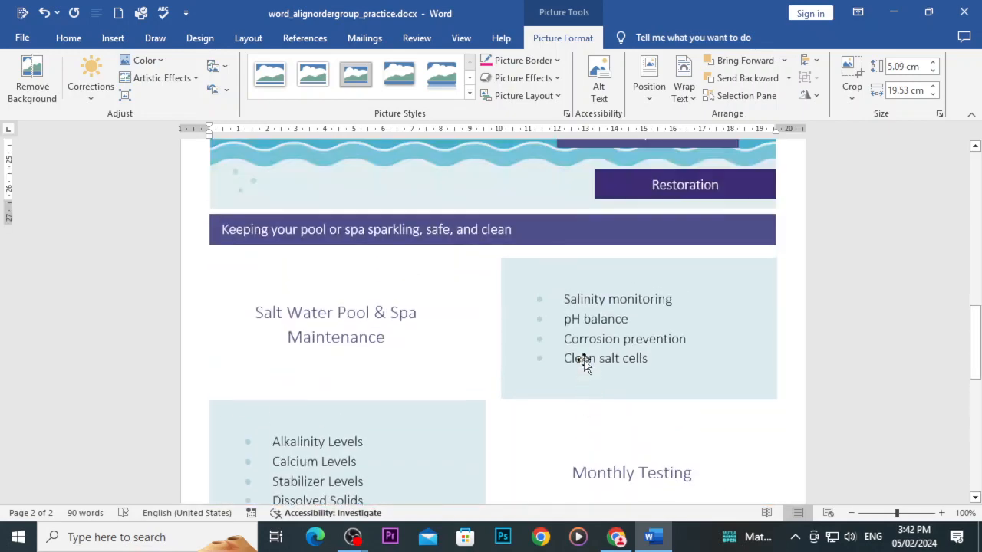
{"action": "scroll", "coordinate": [537, 372], "scroll_direction": "down", "scroll_amount": 3}
{"action": "scroll", "coordinate": [497, 346], "scroll_direction": "up", "scroll_amount": 14}
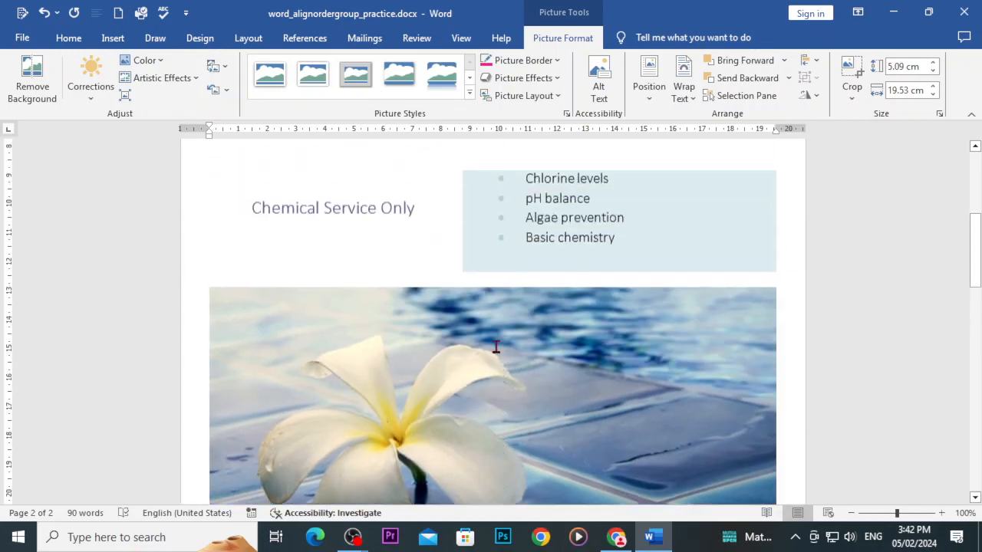
{"action": "left_click_drag", "start_coordinate": [495, 346], "coordinate": [523, 357]}
{"action": "scroll", "coordinate": [519, 431], "scroll_direction": "down", "scroll_amount": 15}
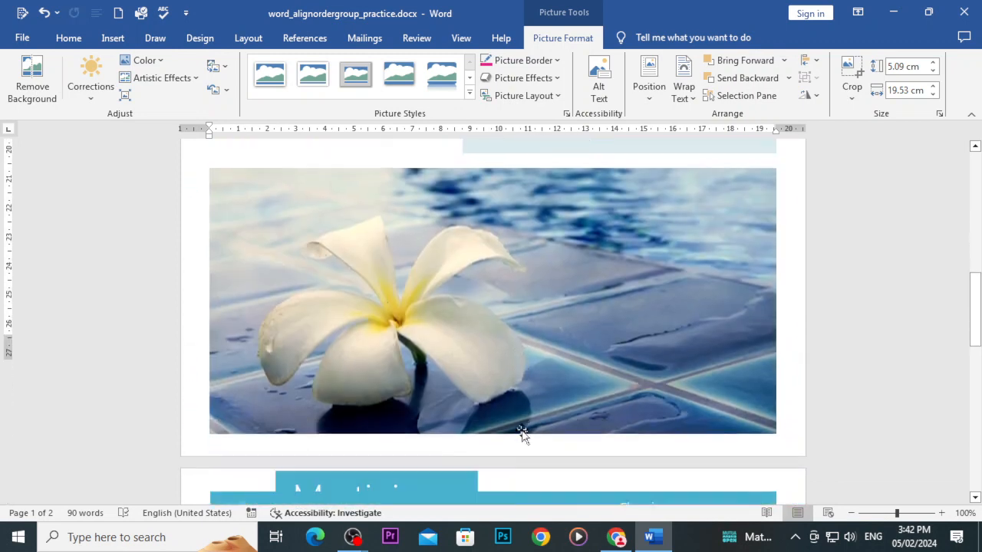
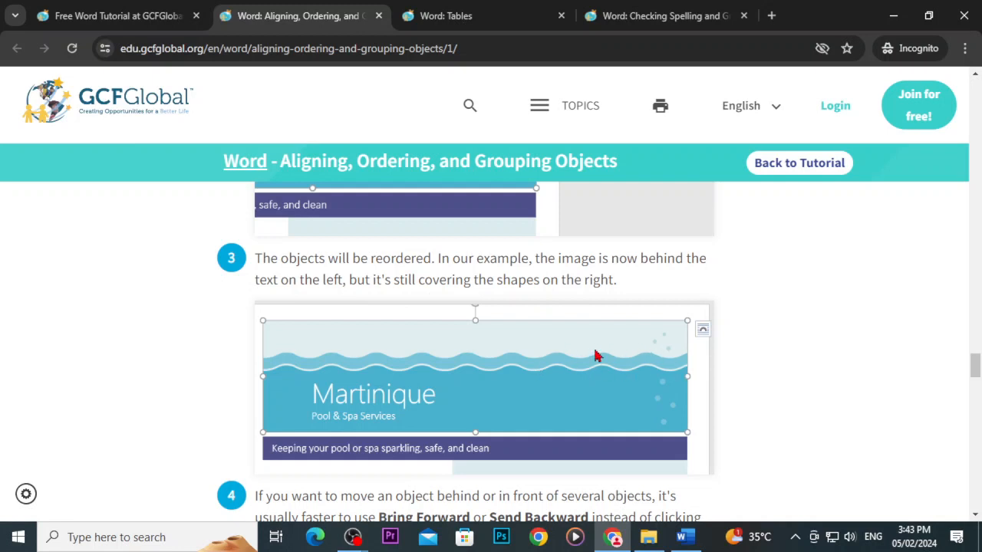
Read the tutorial's step on moving an object behind several others, switch back to Word and select the wave picture on page 1.
{"action": "scroll", "coordinate": [602, 358], "scroll_direction": "down", "scroll_amount": 5}
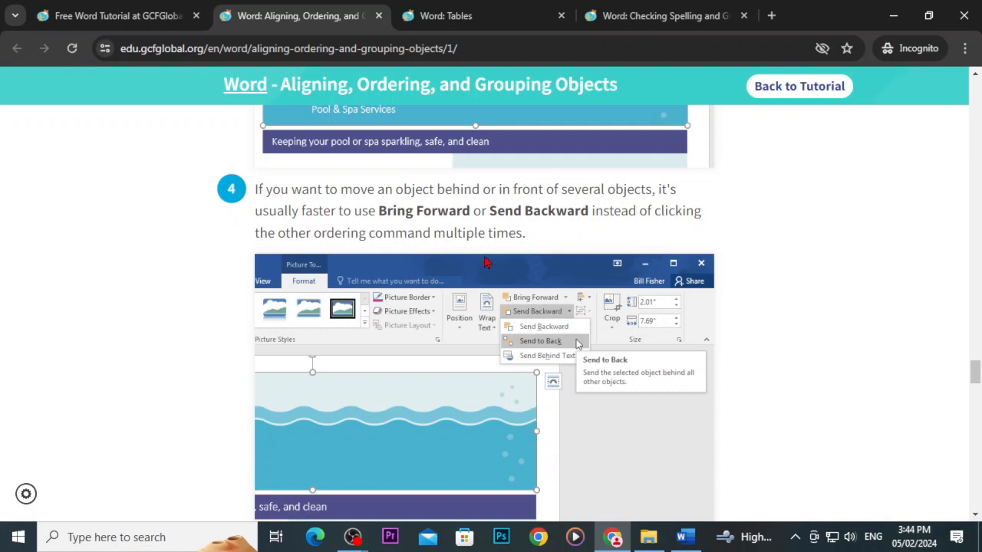
{"action": "left_click", "coordinate": [691, 529]}
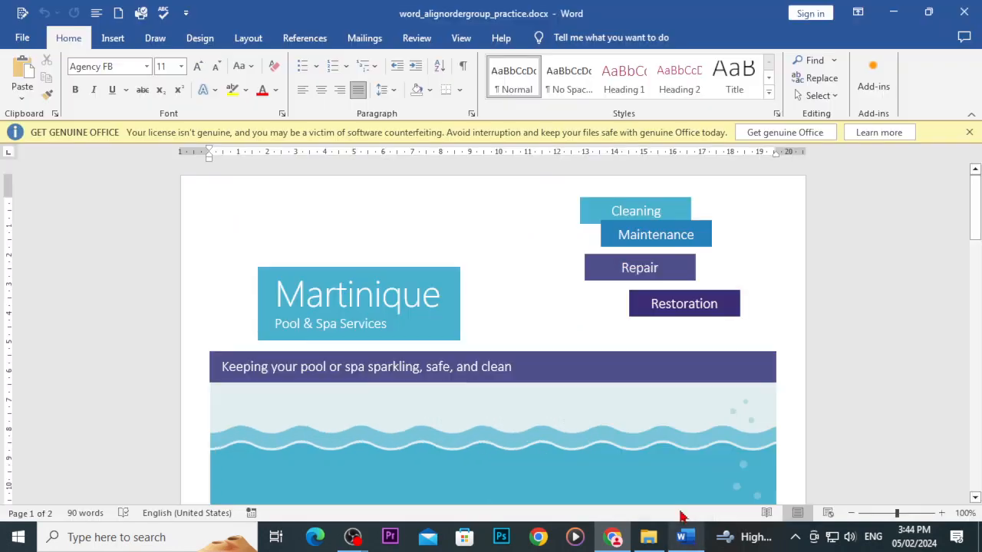
{"action": "scroll", "coordinate": [635, 454], "scroll_direction": "down", "scroll_amount": 3}
{"action": "scroll", "coordinate": [611, 340], "scroll_direction": "up", "scroll_amount": 1}
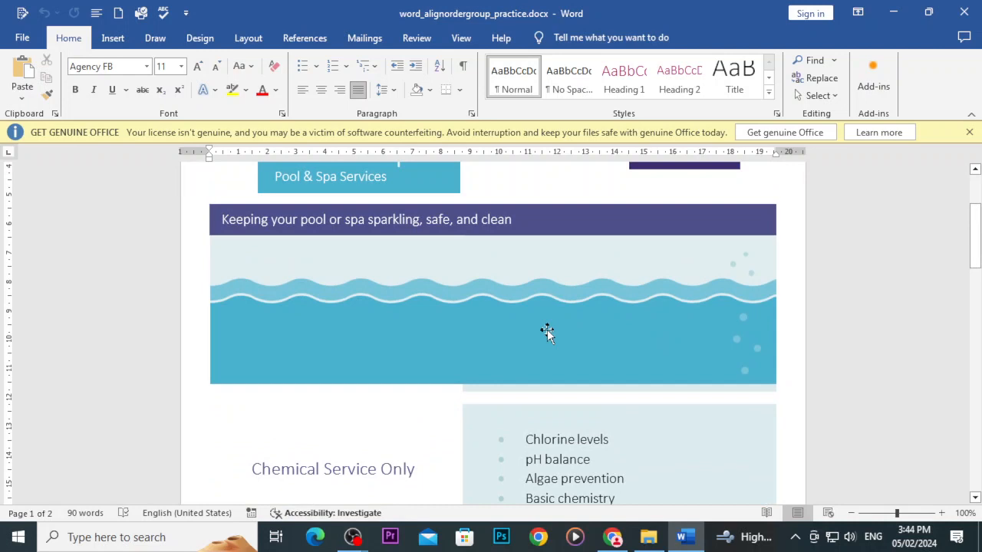
{"action": "left_click", "coordinate": [547, 329]}
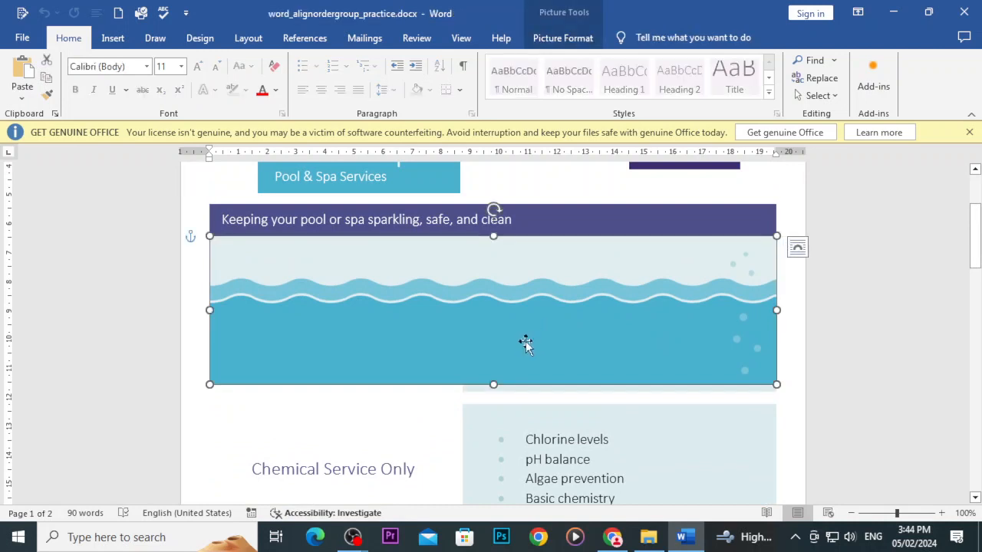
{"action": "mouse_move", "coordinate": [523, 345]}
{"action": "left_mouse_down"}
{"action": "mouse_move", "coordinate": [524, 469]}
{"action": "mouse_move", "coordinate": [539, 433]}
{"action": "mouse_move", "coordinate": [514, 346]}
{"action": "left_mouse_up"}
Move the upside-down wave picture to the upper edge of page 2 so it covers the Martinique box.
{"action": "scroll", "coordinate": [513, 349], "scroll_direction": "down", "scroll_amount": 3}
{"action": "scroll", "coordinate": [513, 350], "scroll_direction": "down", "scroll_amount": 10}
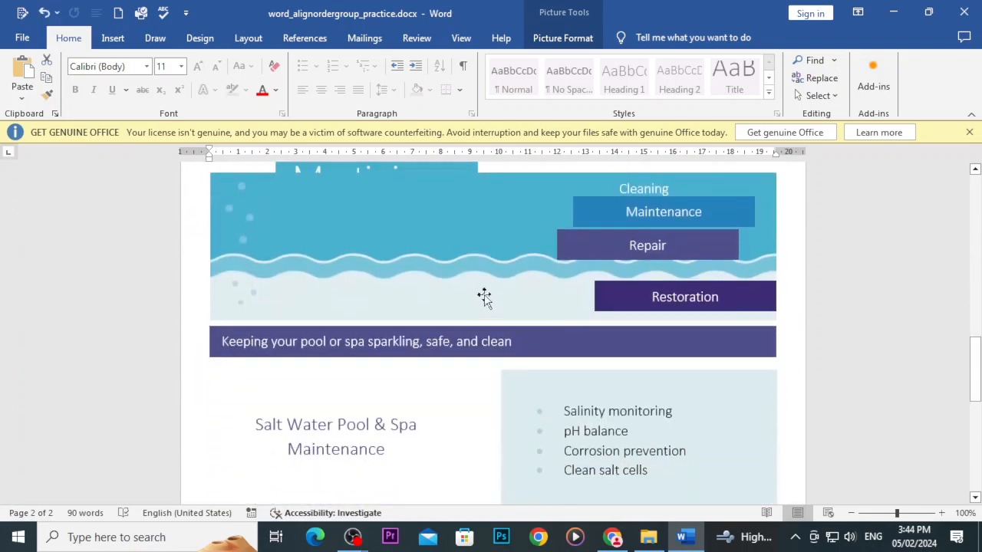
{"action": "mouse_move", "coordinate": [484, 296]}
{"action": "left_mouse_down"}
{"action": "mouse_move", "coordinate": [501, 313]}
{"action": "mouse_move", "coordinate": [502, 368]}
{"action": "mouse_move", "coordinate": [462, 298]}
{"action": "mouse_move", "coordinate": [474, 278]}
{"action": "mouse_move", "coordinate": [473, 307]}
{"action": "left_mouse_up"}
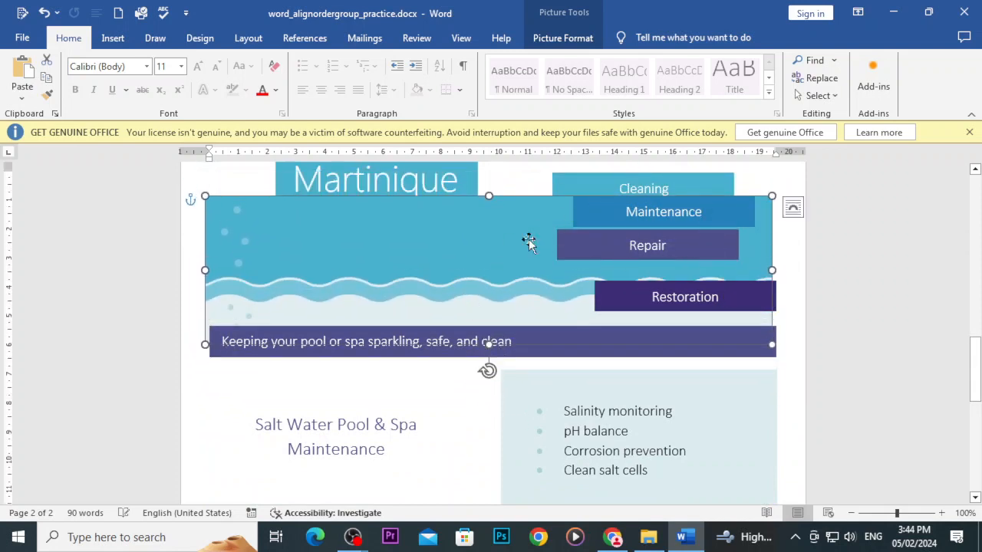
{"action": "left_click_drag", "start_coordinate": [376, 256], "coordinate": [379, 212]}
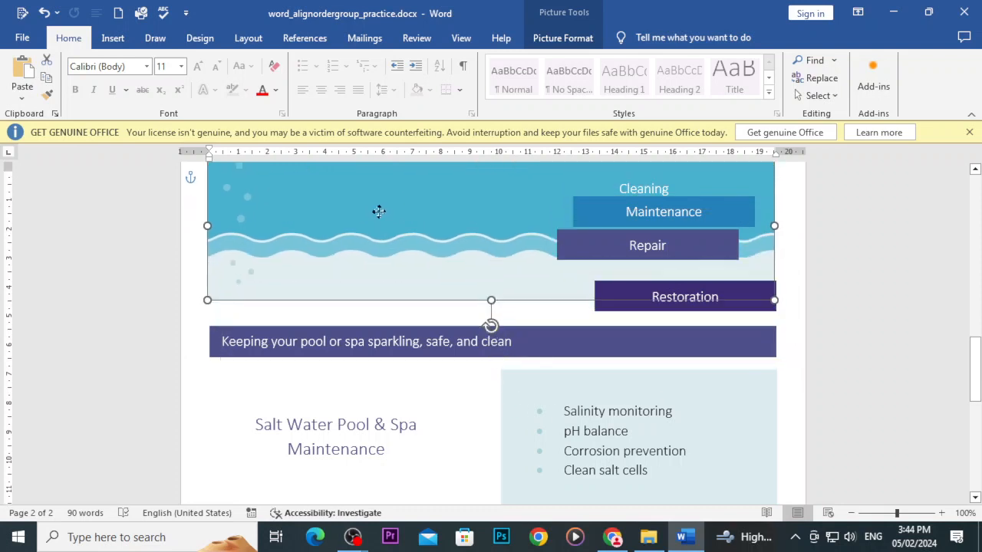
{"action": "scroll", "coordinate": [706, 361], "scroll_direction": "up", "scroll_amount": 2}
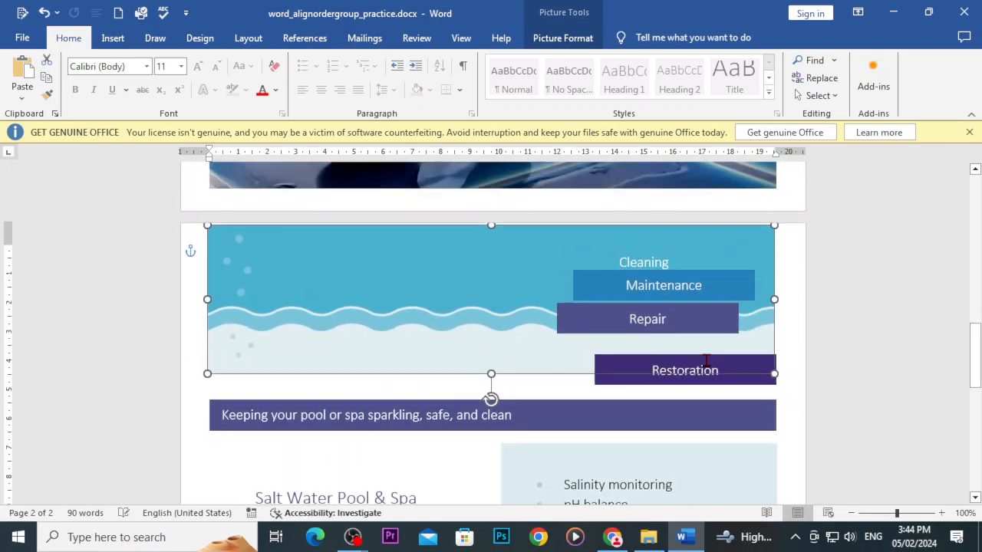
Send the wave picture on page 2 to the back, behind the Martinique and service text boxes.
{"action": "left_click", "coordinate": [657, 290]}
{"action": "left_click", "coordinate": [514, 286]}
{"action": "right_click", "coordinate": [514, 286]}
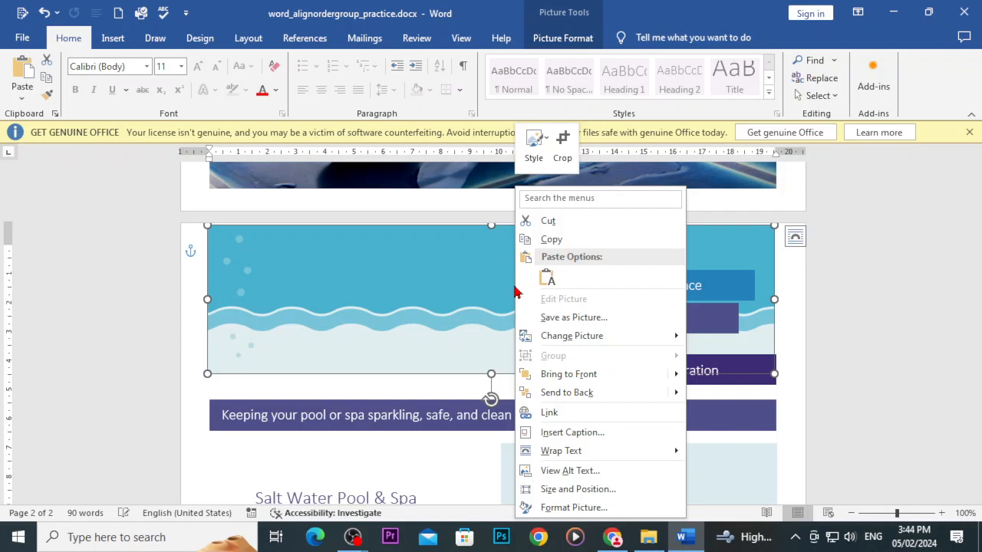
{"action": "left_click", "coordinate": [579, 398]}
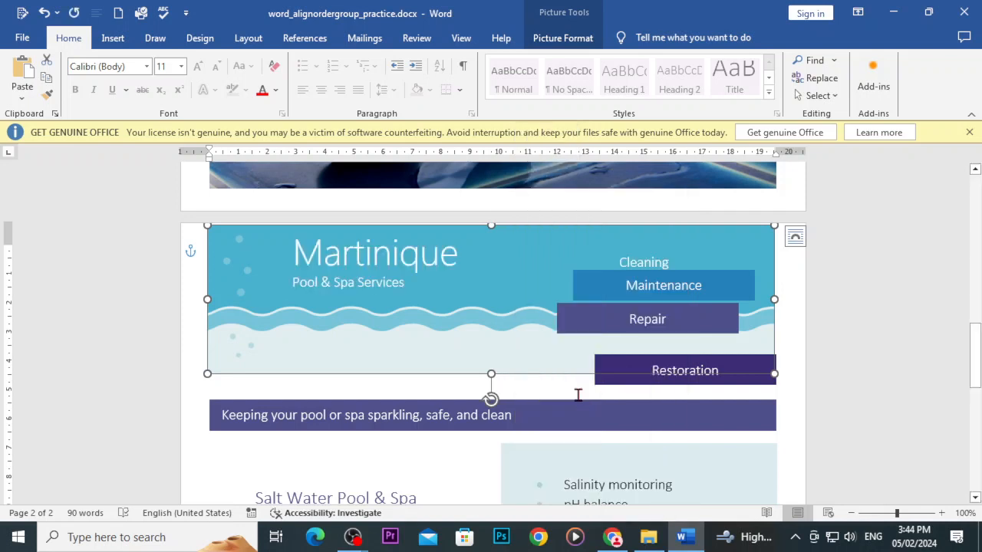
Bring the wave picture on page 2 to the front and shift it slightly downward so it covers the Restoration box.
{"action": "right_click", "coordinate": [534, 372]}
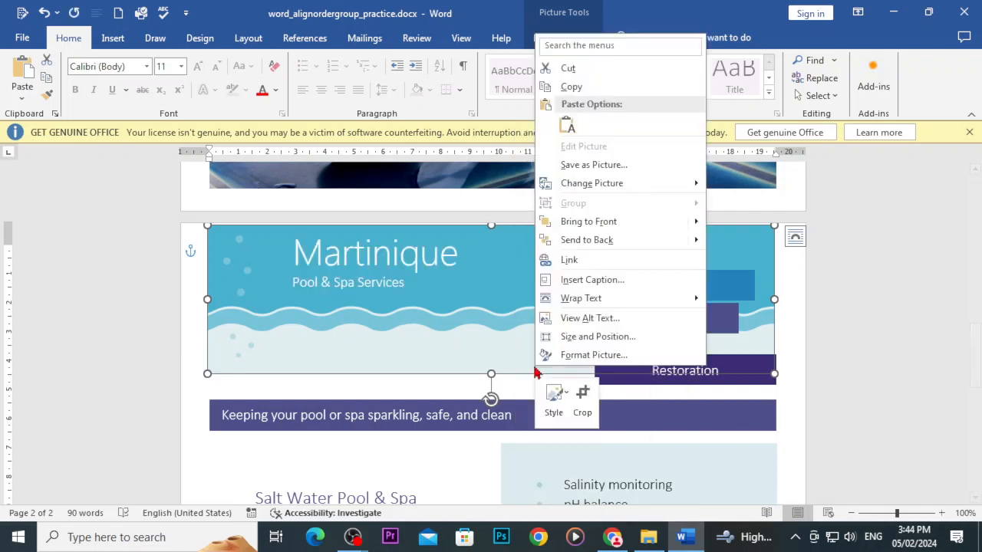
{"action": "left_click", "coordinate": [591, 222]}
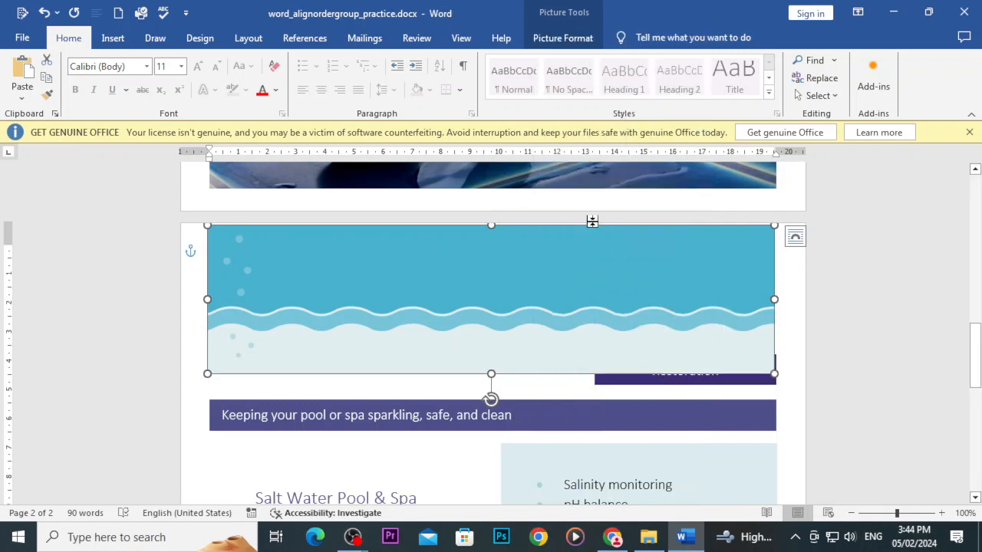
{"action": "left_click_drag", "start_coordinate": [499, 309], "coordinate": [507, 319]}
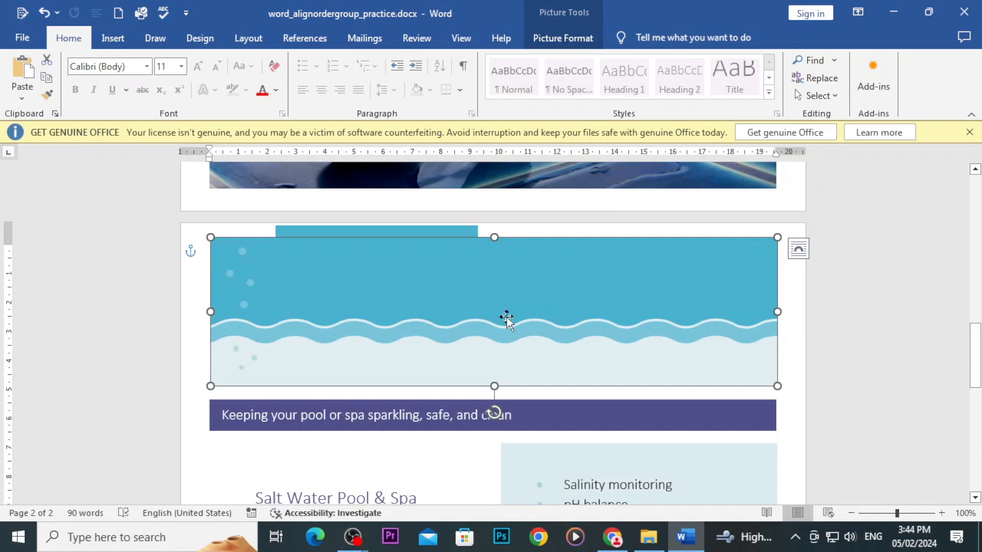
Try sending the wave picture to the back, behind the text boxes, and undo that reordering.
{"action": "right_click", "coordinate": [503, 315]}
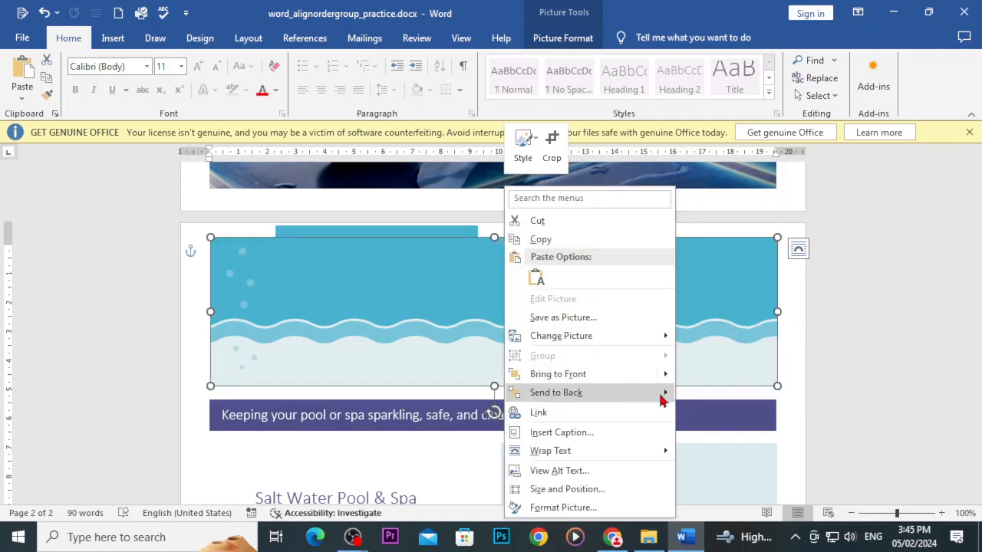
{"action": "mouse_move", "coordinate": [662, 396]}
{"action": "left_click", "coordinate": [694, 397]}
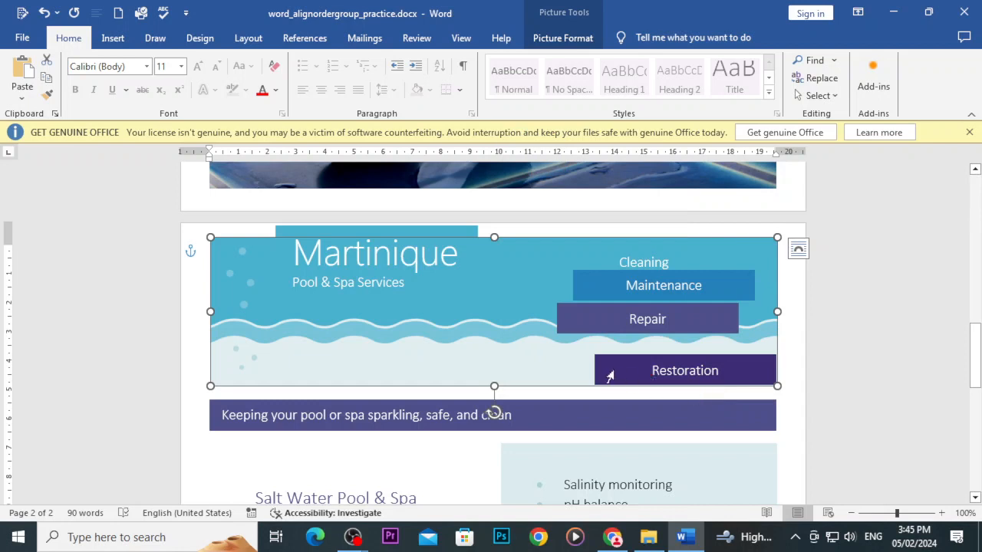
{"action": "key", "text": "ctrl+z"}
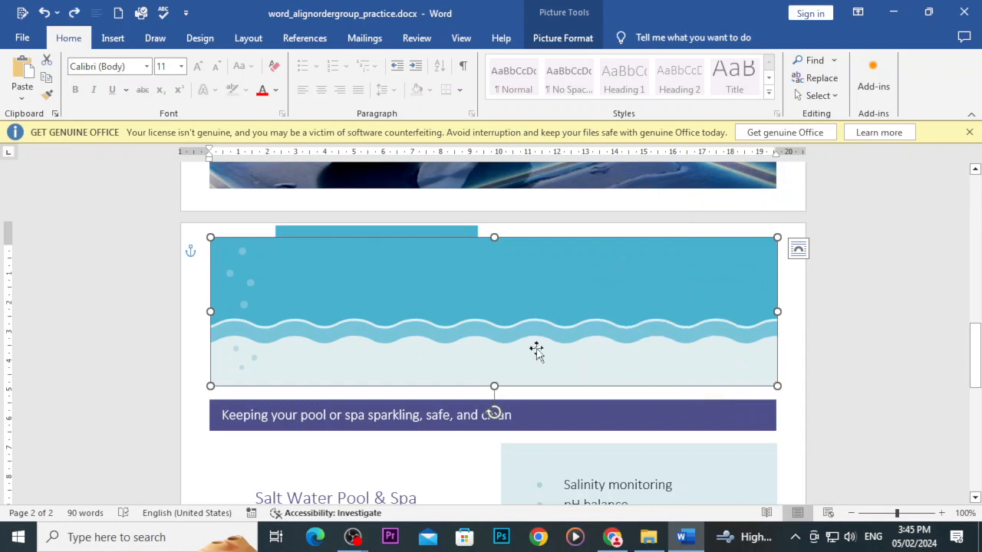
Send the wave picture backward one level at a time behind Restoration, Repair and Maintenance, and finish by sending it to the back.
{"action": "right_click", "coordinate": [535, 350]}
{"action": "mouse_move", "coordinate": [696, 225]}
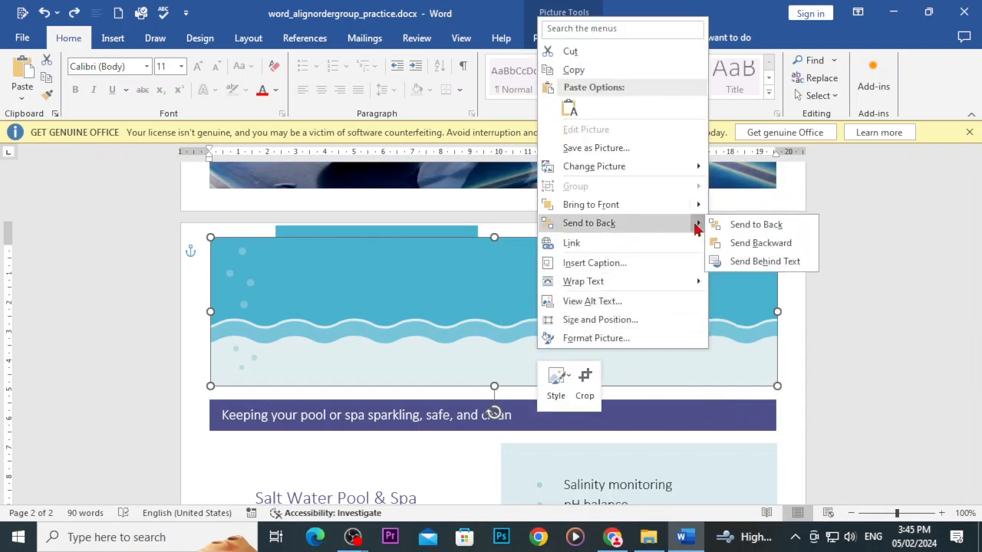
{"action": "left_click", "coordinate": [733, 242]}
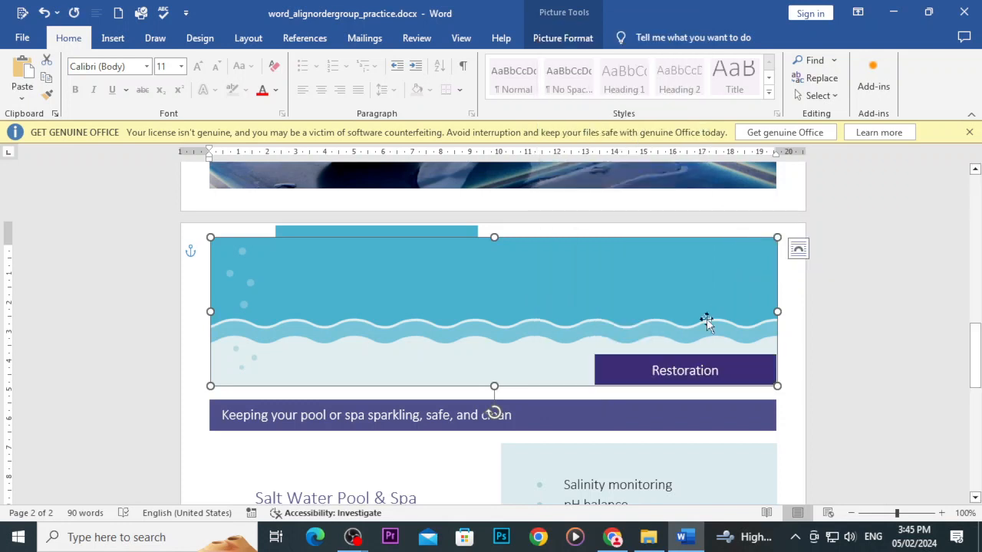
{"action": "right_click", "coordinate": [526, 308]}
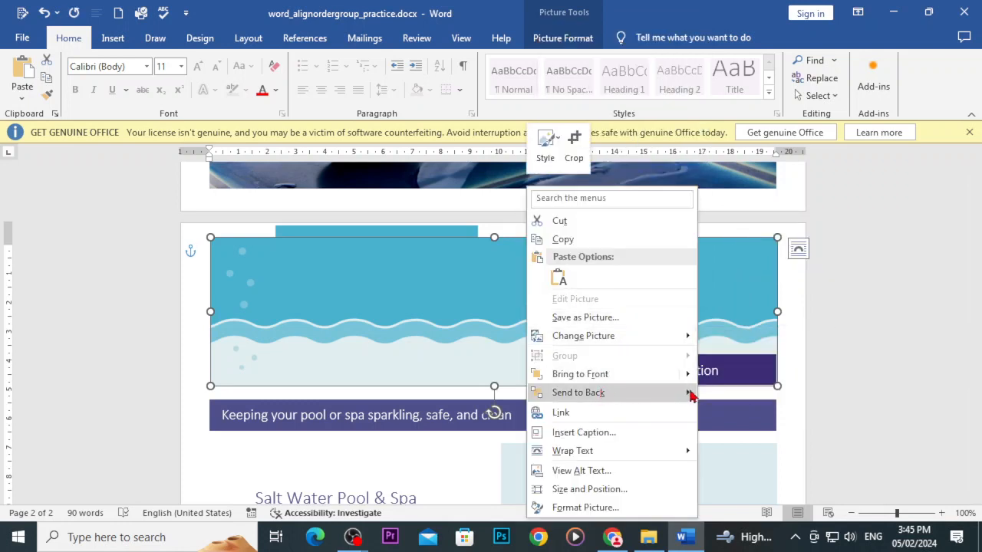
{"action": "mouse_move", "coordinate": [688, 393]}
{"action": "left_click", "coordinate": [725, 412]}
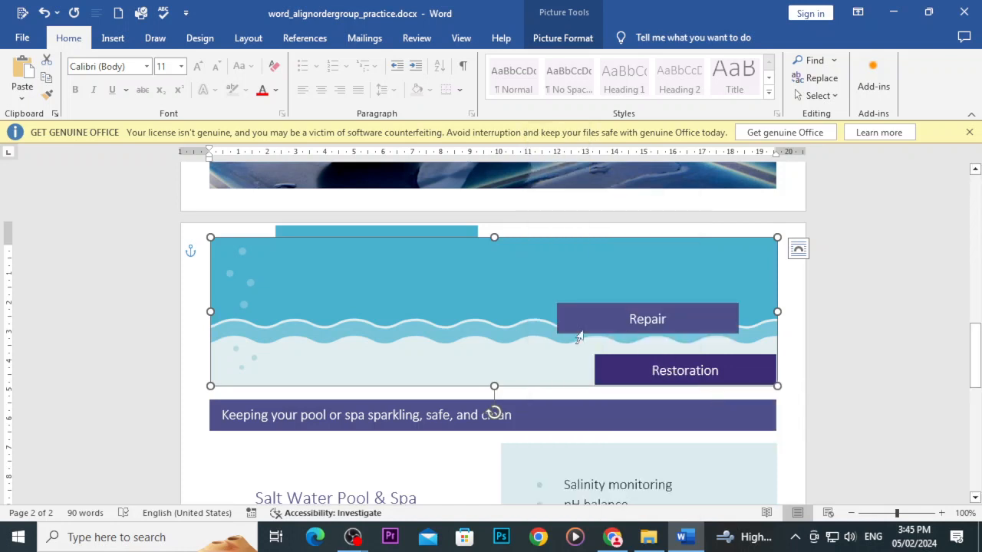
{"action": "right_click", "coordinate": [538, 326]}
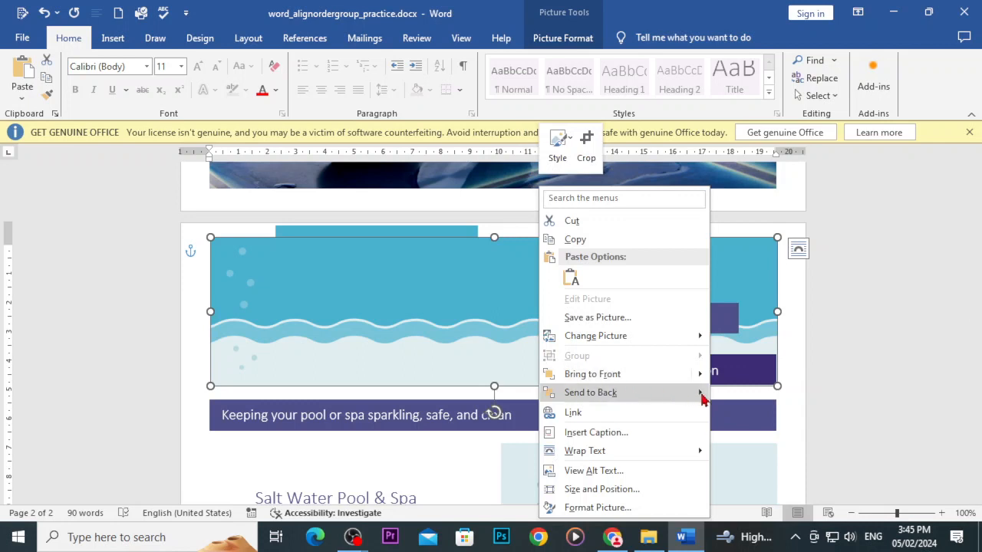
{"action": "mouse_move", "coordinate": [699, 394]}
{"action": "left_click", "coordinate": [745, 410]}
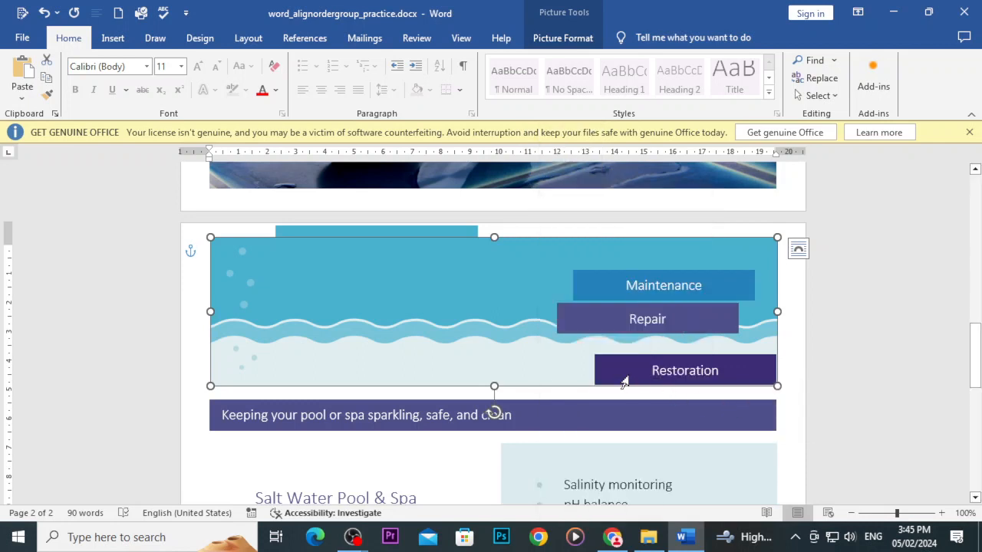
{"action": "right_click", "coordinate": [533, 345]}
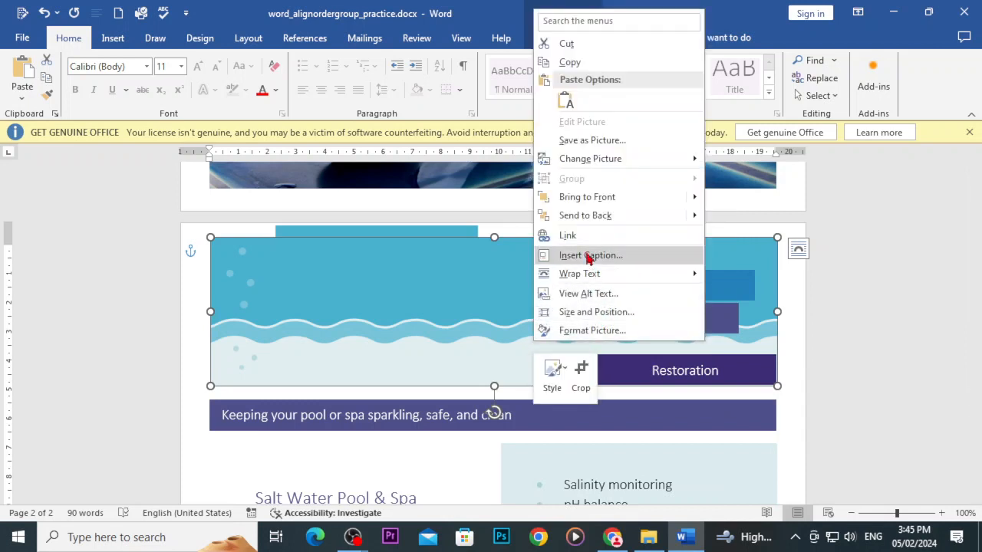
{"action": "left_click", "coordinate": [571, 217]}
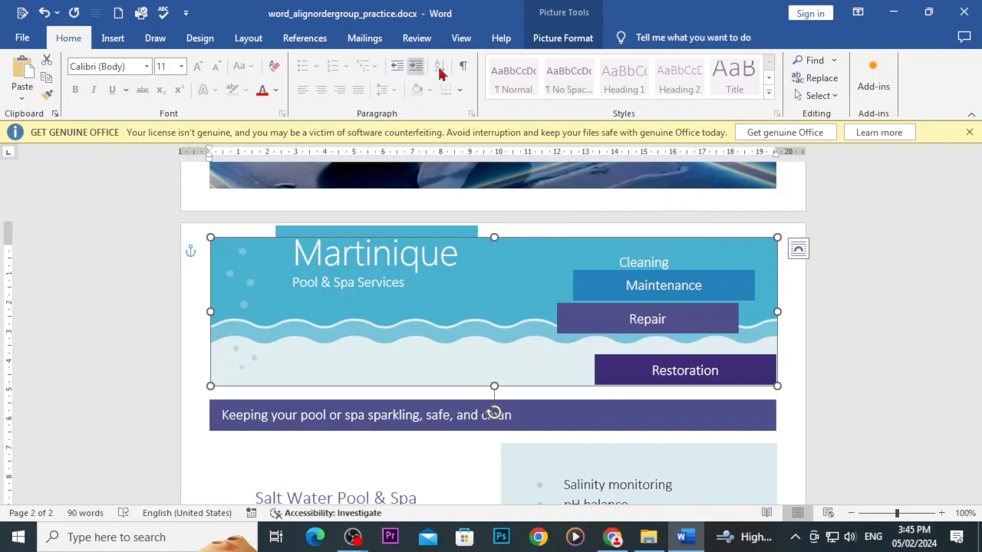
Show the Selection Pane for the document's objects while the wave picture is selected.
{"action": "left_click", "coordinate": [824, 97]}
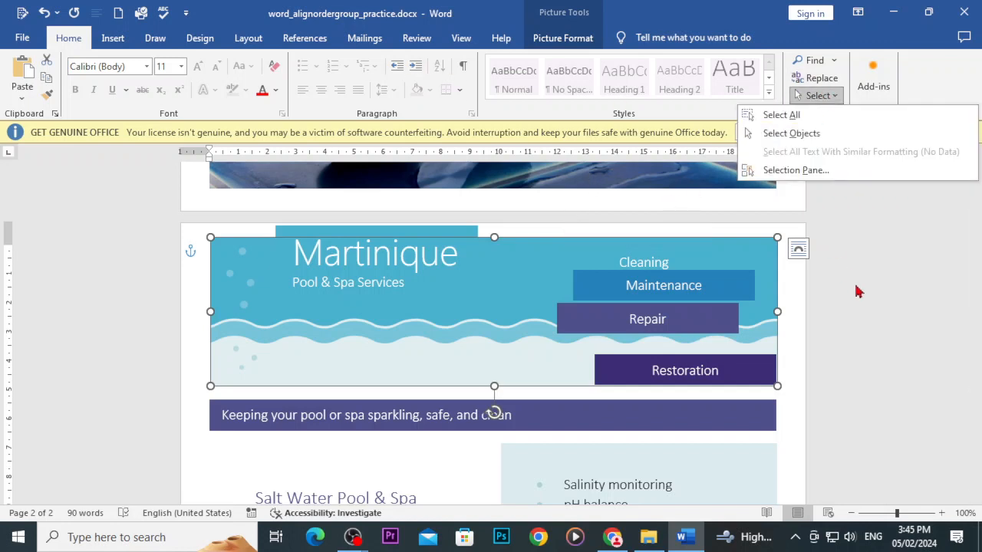
{"action": "left_click", "coordinate": [853, 284]}
{"action": "left_click", "coordinate": [560, 39]}
{"action": "left_click", "coordinate": [769, 97]}
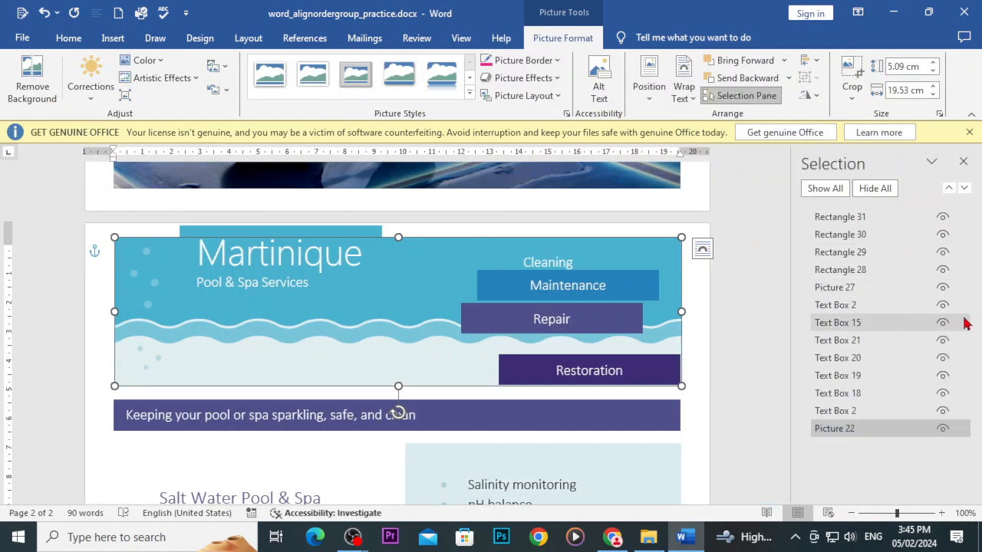
Hide Text Box 19 and Text Box 18 in turn, showing each one again.
{"action": "left_click", "coordinate": [942, 375]}
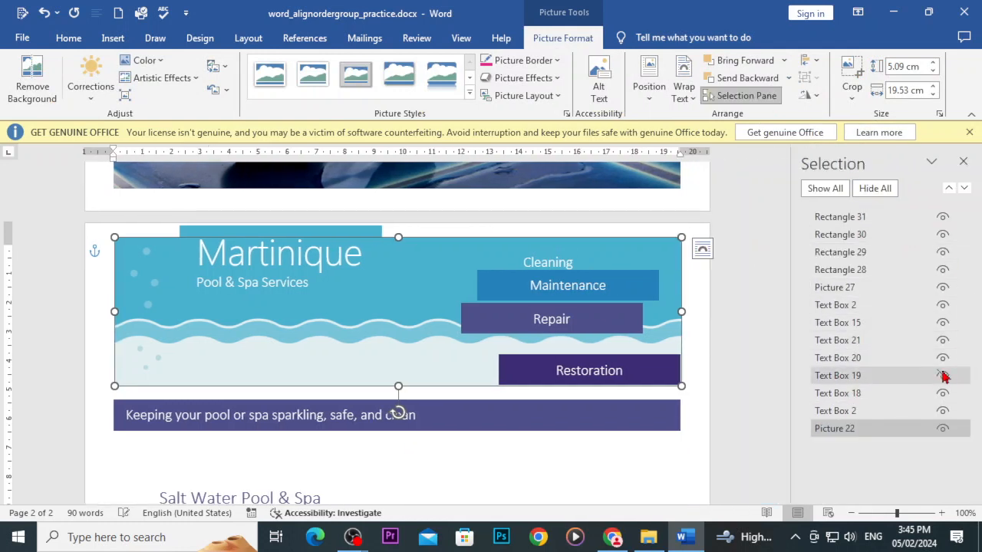
{"action": "left_click", "coordinate": [942, 375]}
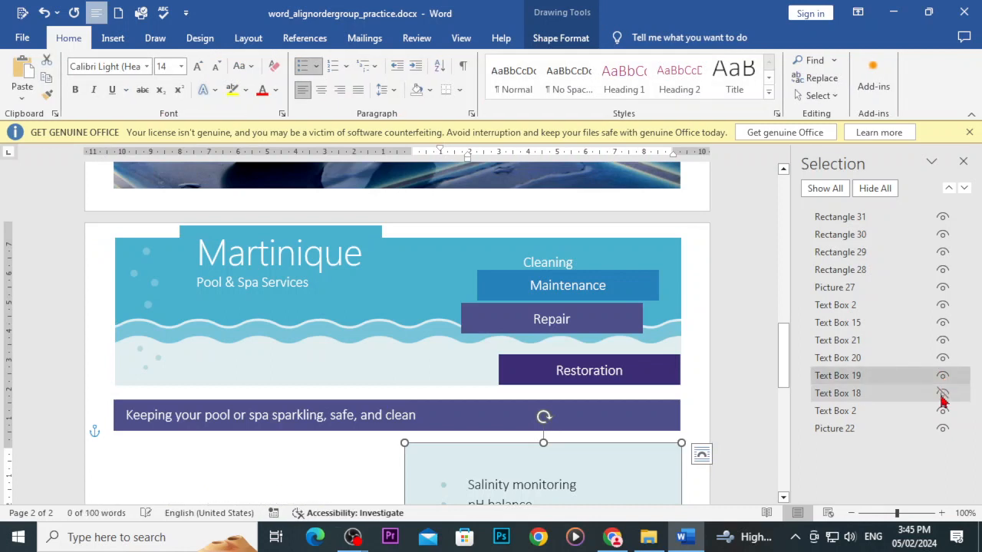
{"action": "left_click", "coordinate": [942, 395]}
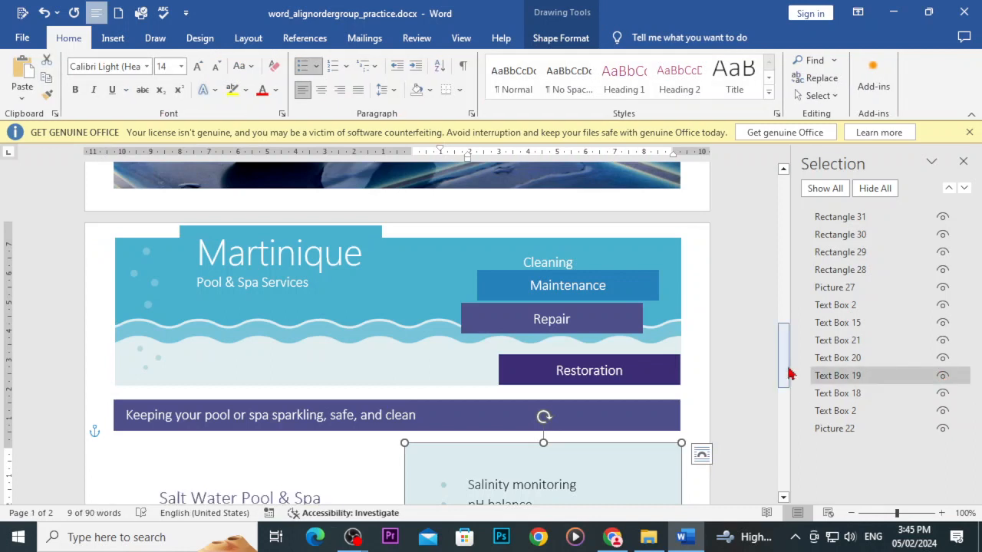
Toggle the visibility of Text Box 15 off and back on, and select that text box.
{"action": "left_click_drag", "start_coordinate": [784, 360], "coordinate": [784, 373]}
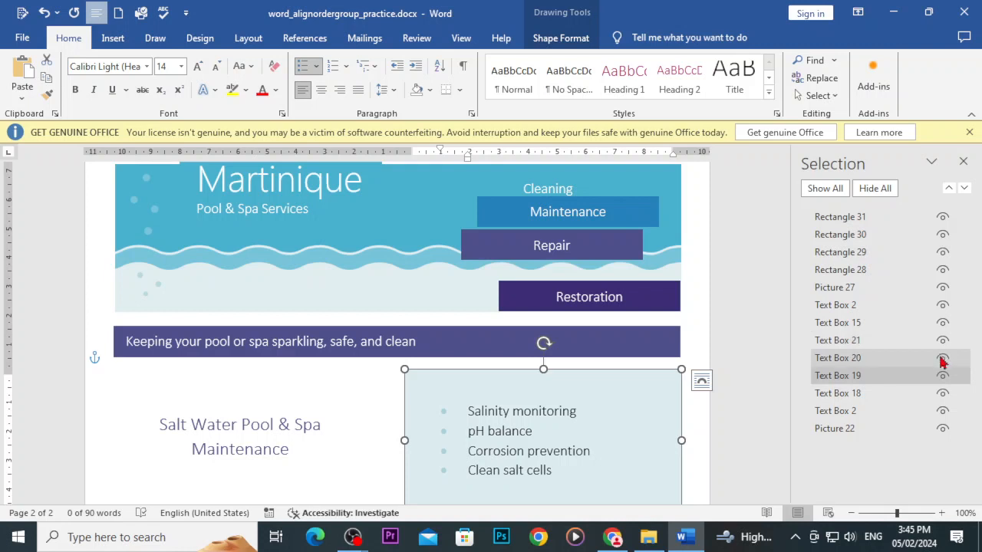
{"action": "left_click", "coordinate": [942, 323]}
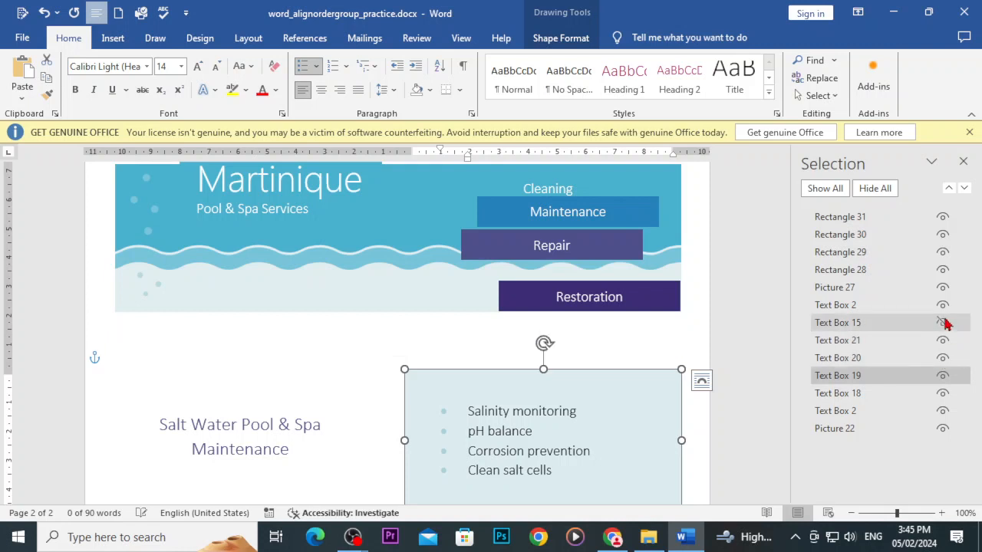
{"action": "left_click", "coordinate": [942, 323]}
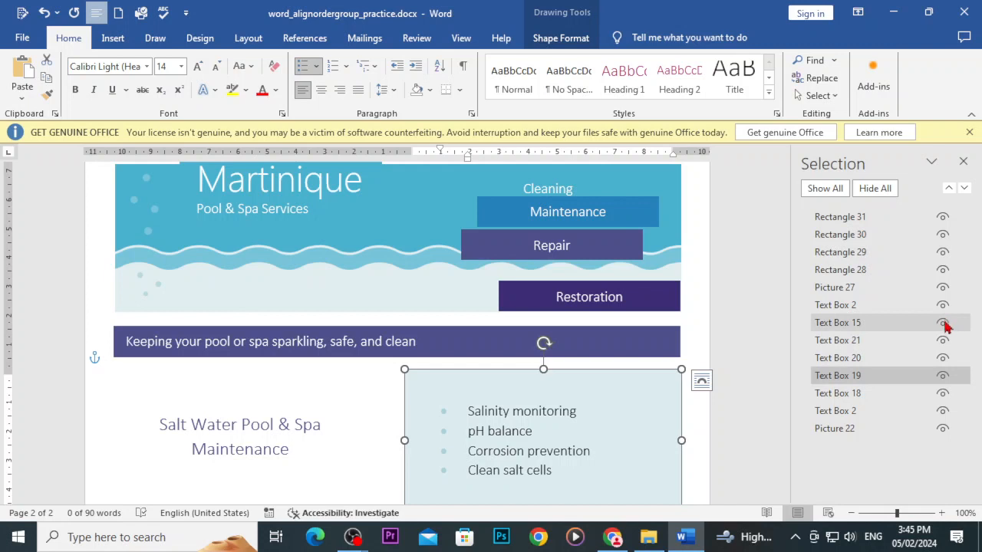
{"action": "left_click", "coordinate": [942, 323]}
{"action": "left_click", "coordinate": [943, 323]}
{"action": "left_click", "coordinate": [920, 329]}
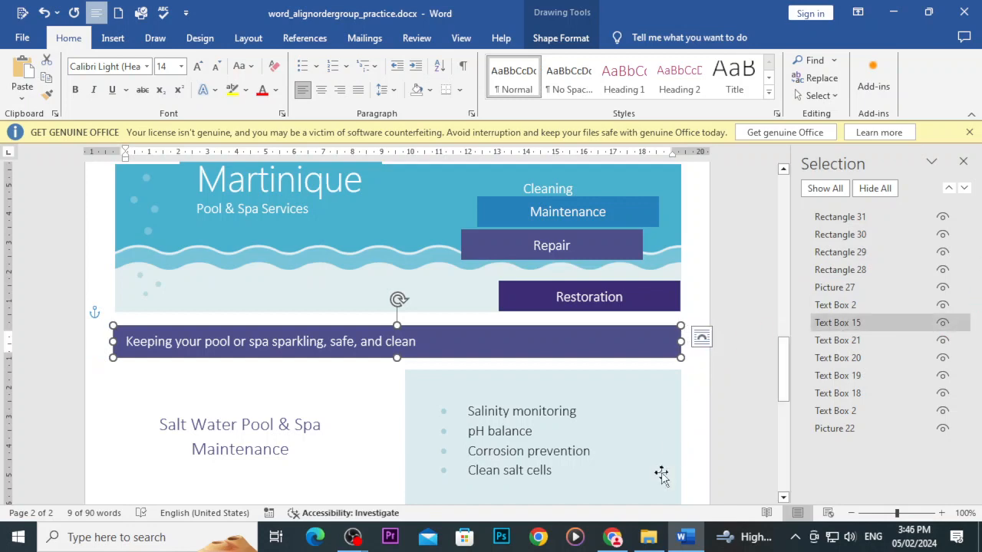
Switch to the GCFGlobal tutorial in Chrome and read the final ordering step and the Selection Pane note.
{"action": "left_click", "coordinate": [612, 537]}
{"action": "scroll", "coordinate": [518, 369], "scroll_direction": "down", "scroll_amount": 3}
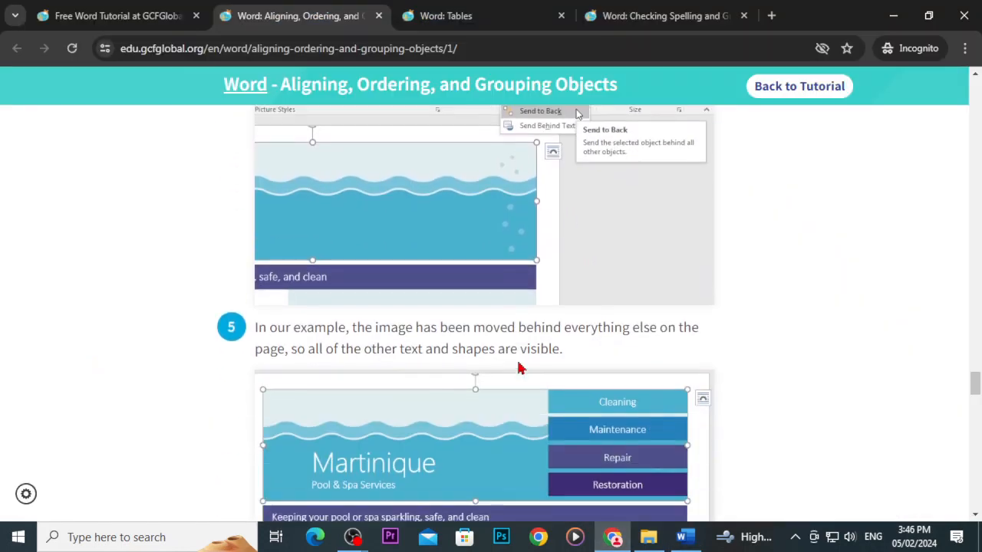
{"action": "scroll", "coordinate": [518, 369], "scroll_direction": "down", "scroll_amount": 2}
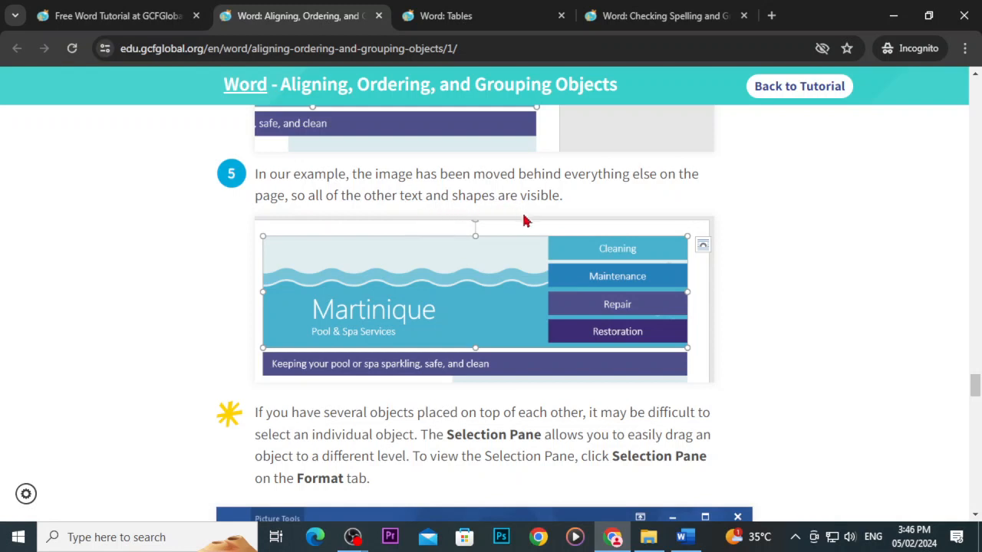
{"action": "scroll", "coordinate": [333, 351], "scroll_direction": "down", "scroll_amount": 6}
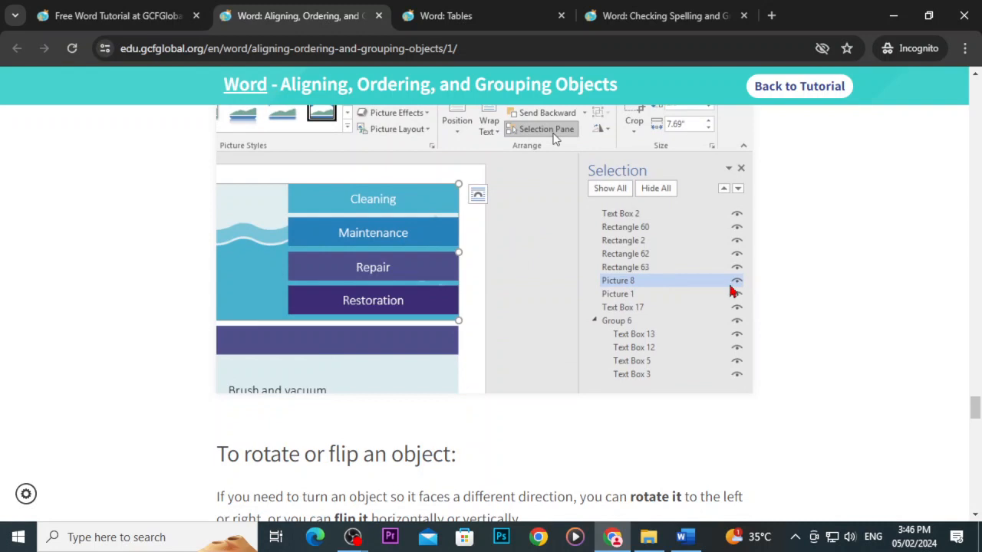
Read the tutorial's section on rotating or flipping an object, including its Flip Horizontal example, and switch back to page 2 in Word.
{"action": "scroll", "coordinate": [733, 290], "scroll_direction": "down", "scroll_amount": 3}
{"action": "scroll", "coordinate": [559, 292], "scroll_direction": "down", "scroll_amount": 1}
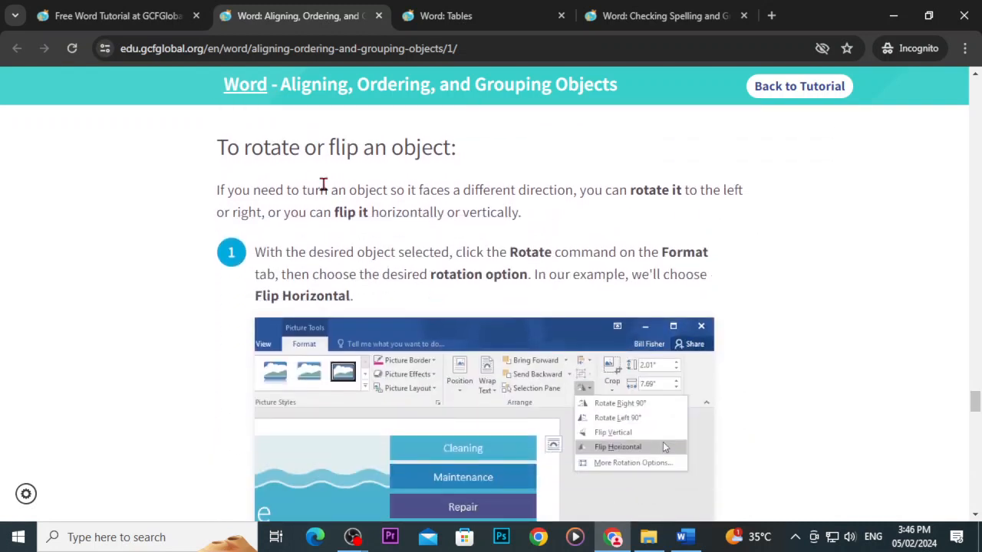
{"action": "scroll", "coordinate": [410, 184], "scroll_direction": "down", "scroll_amount": 3}
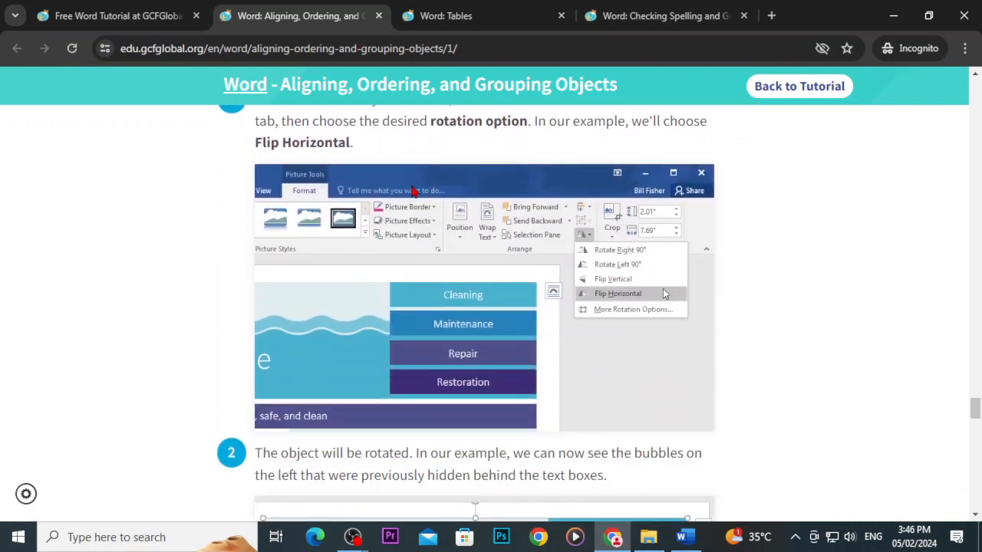
{"action": "scroll", "coordinate": [405, 193], "scroll_direction": "up", "scroll_amount": 3}
{"action": "scroll", "coordinate": [311, 237], "scroll_direction": "up", "scroll_amount": 1}
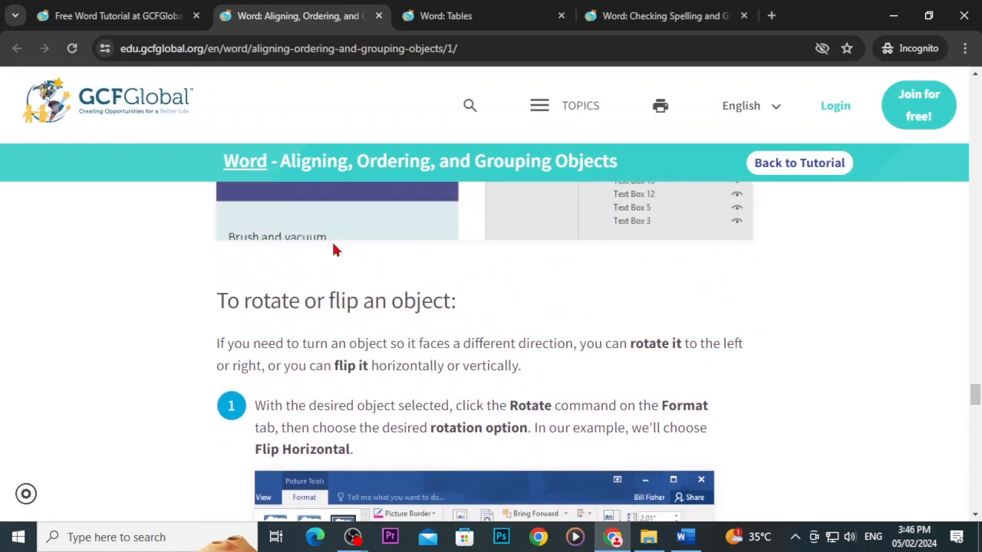
{"action": "scroll", "coordinate": [337, 249], "scroll_direction": "down", "scroll_amount": 3}
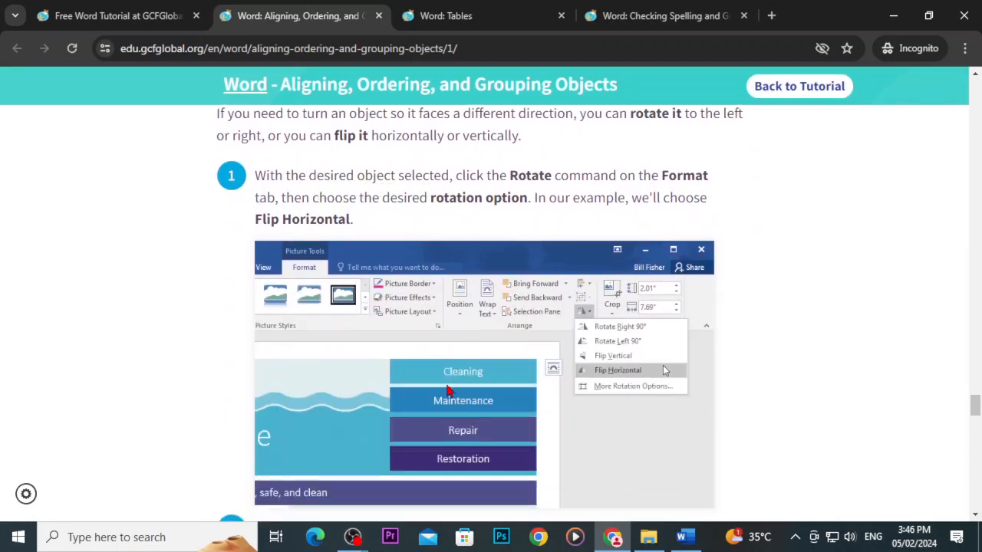
{"action": "scroll", "coordinate": [450, 391], "scroll_direction": "down", "scroll_amount": 2}
{"action": "scroll", "coordinate": [448, 383], "scroll_direction": "down", "scroll_amount": 2}
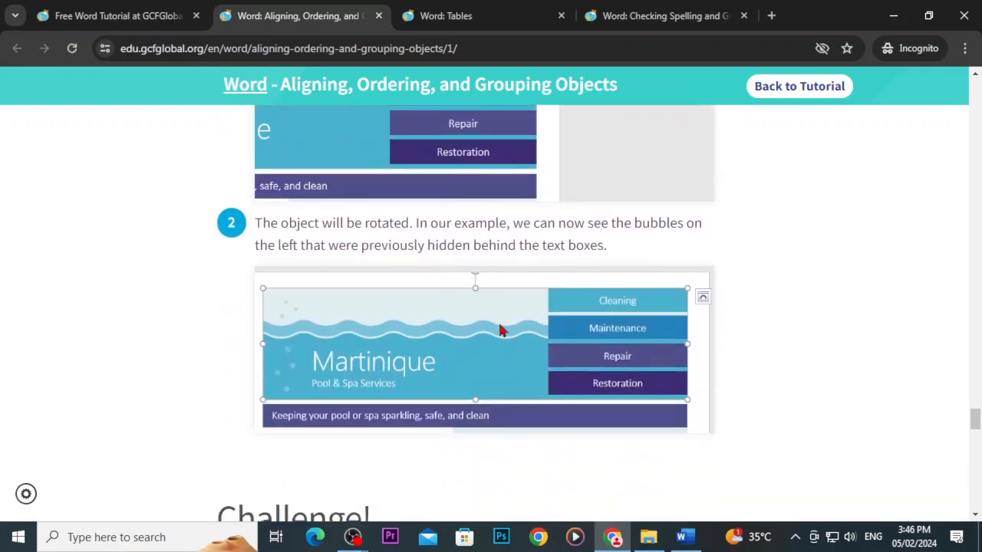
{"action": "scroll", "coordinate": [368, 303], "scroll_direction": "up", "scroll_amount": 5}
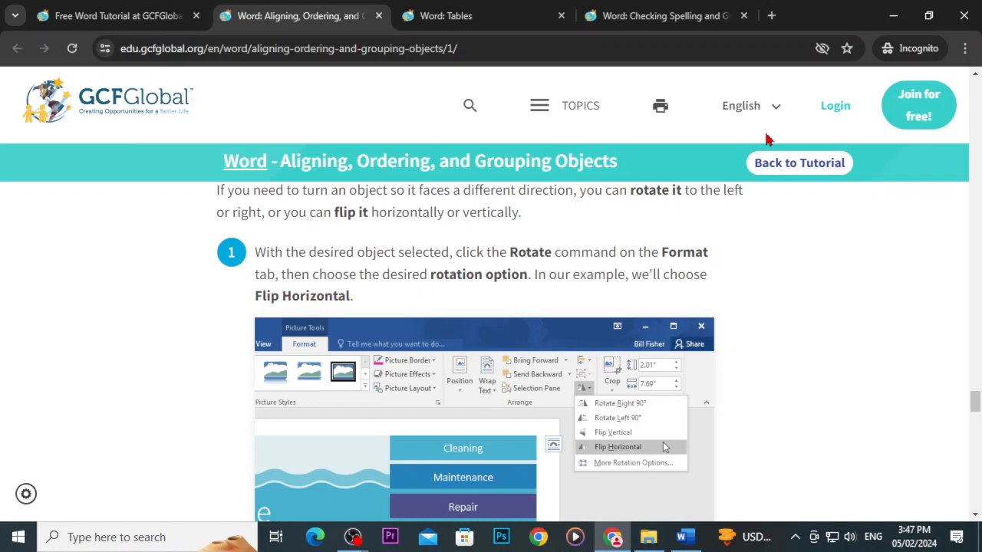
{"action": "scroll", "coordinate": [688, 192], "scroll_direction": "down", "scroll_amount": 1}
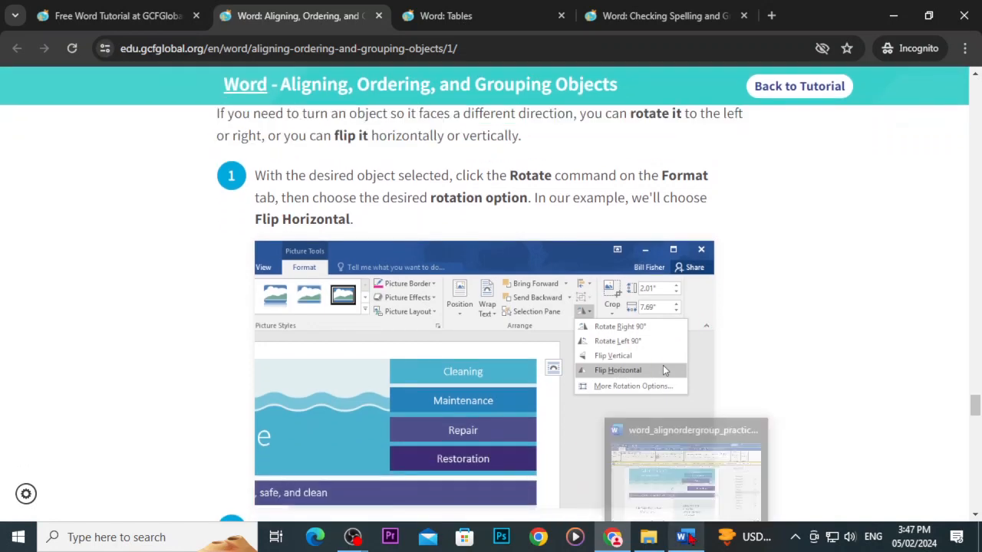
{"action": "scroll", "coordinate": [627, 391], "scroll_direction": "down", "scroll_amount": 4}
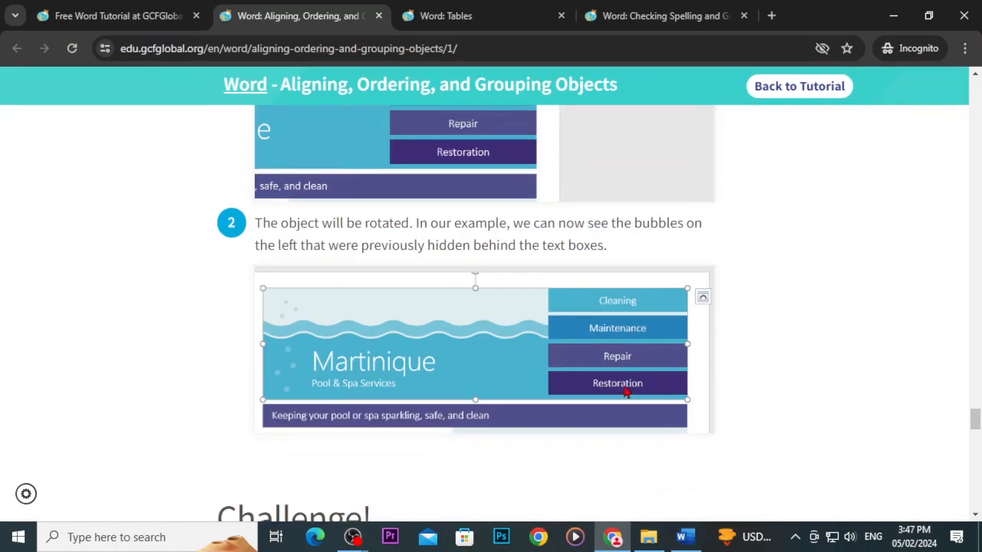
{"action": "left_click", "coordinate": [685, 537]}
{"action": "scroll", "coordinate": [428, 261], "scroll_direction": "up", "scroll_amount": 1}
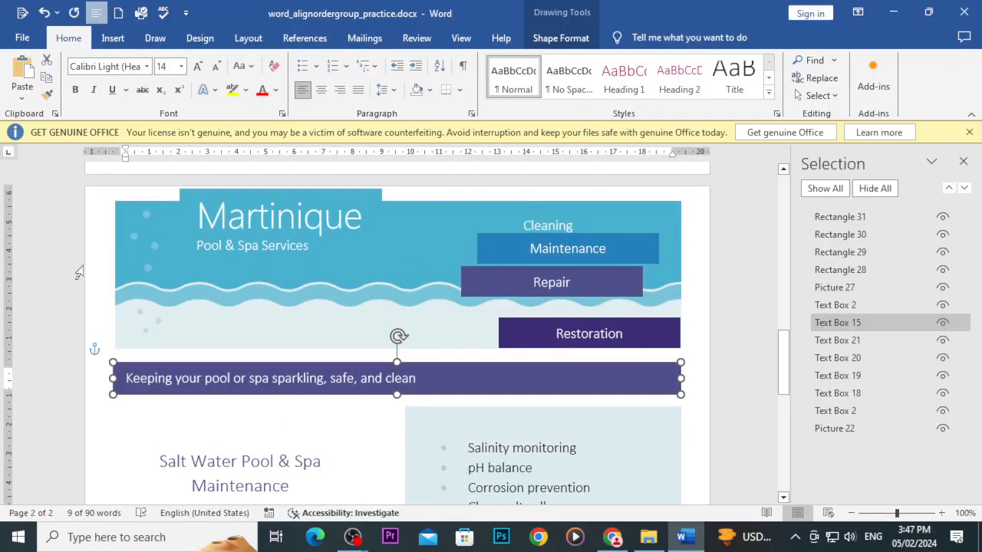
Select the waves picture at the top of page 2 and preview the available rotate and flip options.
{"action": "left_click", "coordinate": [310, 253]}
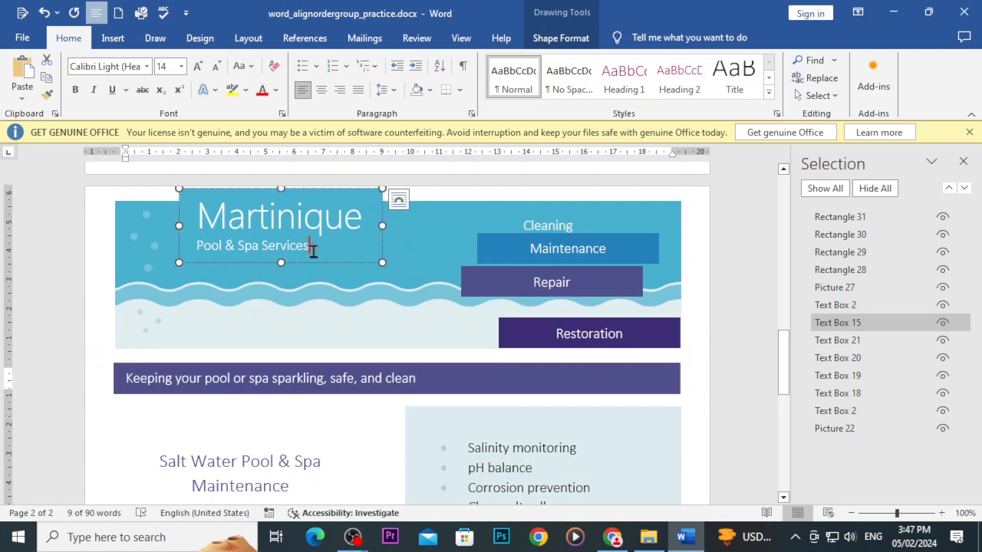
{"action": "left_click", "coordinate": [319, 301]}
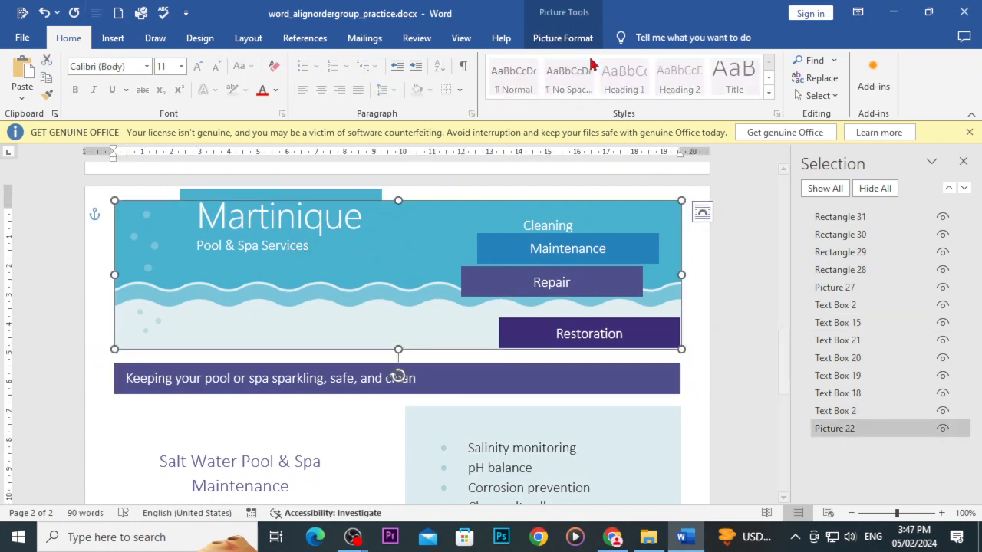
{"action": "left_click", "coordinate": [531, 42]}
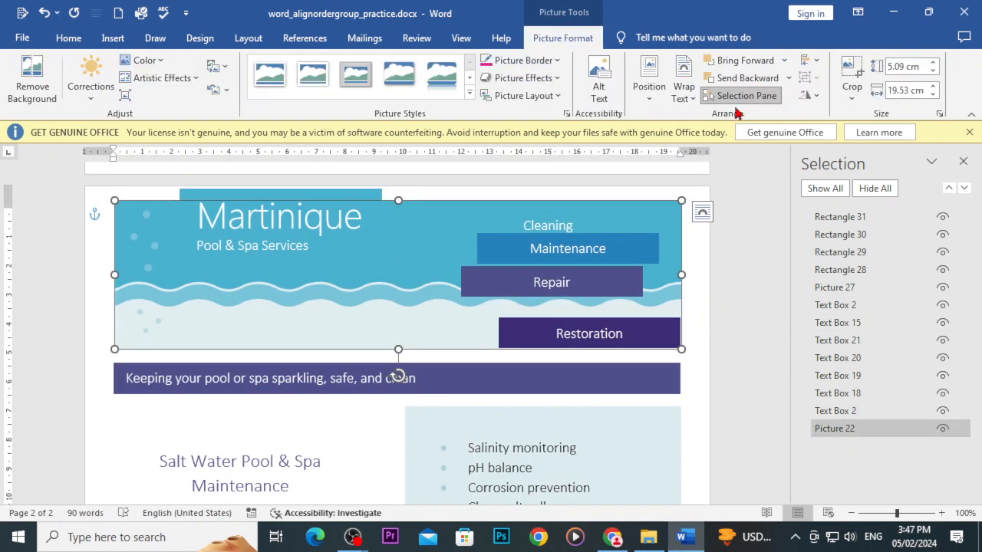
{"action": "left_click", "coordinate": [817, 96]}
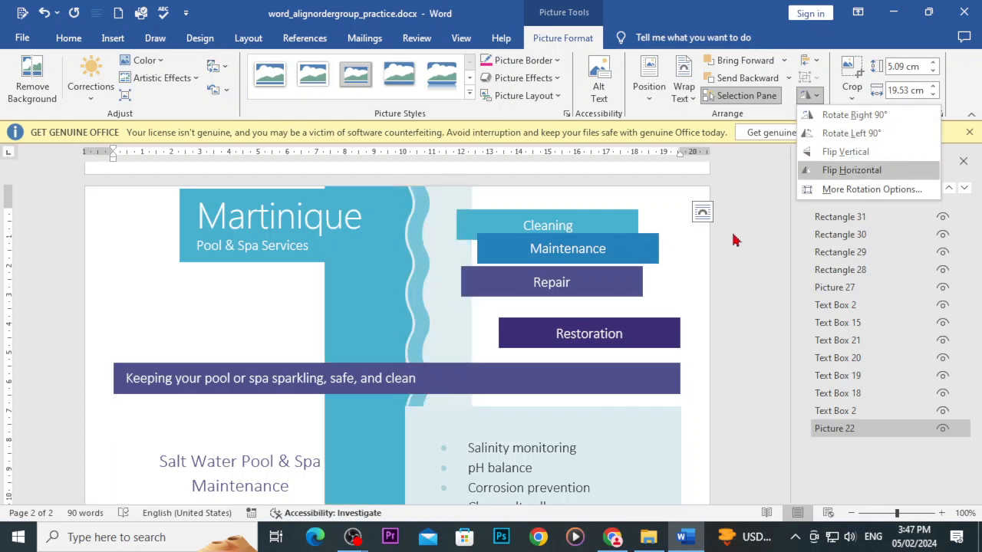
{"action": "left_click", "coordinate": [727, 280]}
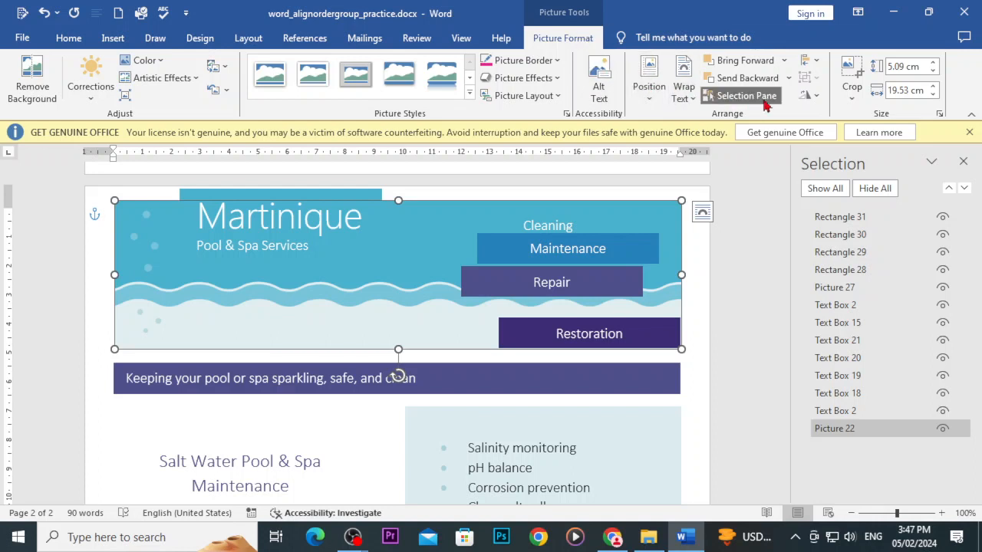
Flip the waves picture horizontally and dismiss the Office license notice.
{"action": "left_click", "coordinate": [808, 95]}
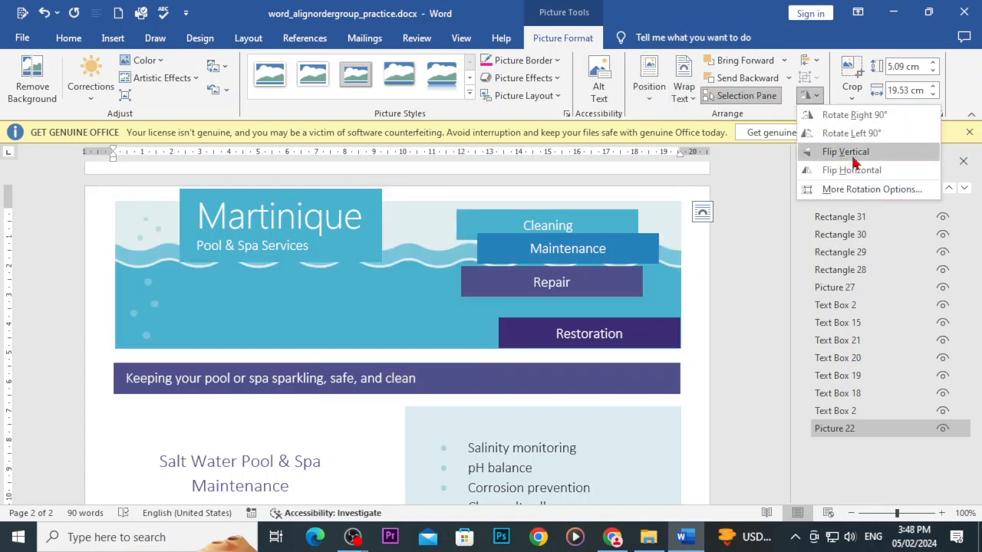
{"action": "left_click", "coordinate": [851, 170]}
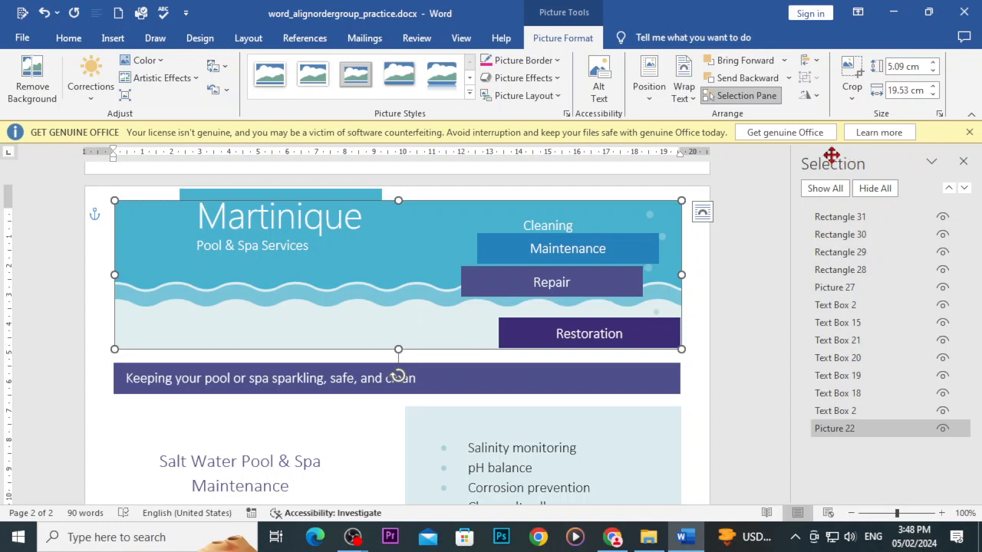
{"action": "left_click", "coordinate": [969, 133]}
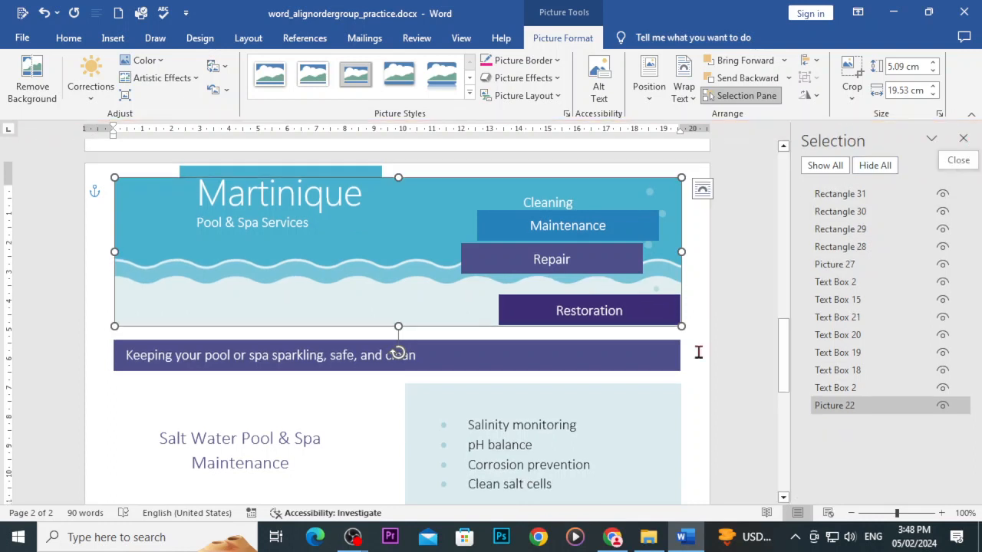
Switch to the GCFGlobal tutorial in Chrome, read the Challenge steps for the practice document, and switch back to Word.
{"action": "left_click", "coordinate": [612, 537]}
{"action": "scroll", "coordinate": [473, 405], "scroll_direction": "down", "scroll_amount": 3}
{"action": "scroll", "coordinate": [473, 405], "scroll_direction": "down", "scroll_amount": 1}
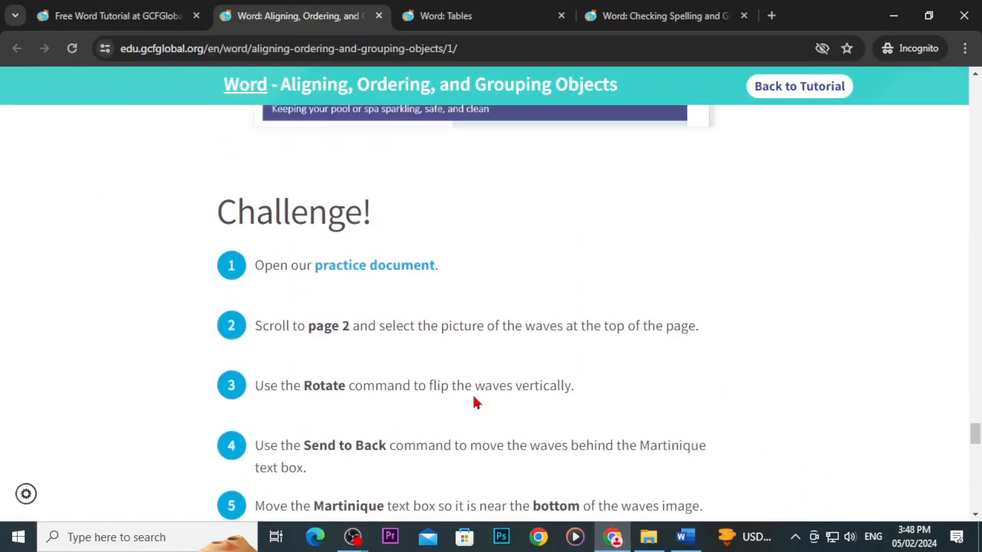
{"action": "scroll", "coordinate": [597, 370], "scroll_direction": "down", "scroll_amount": 2}
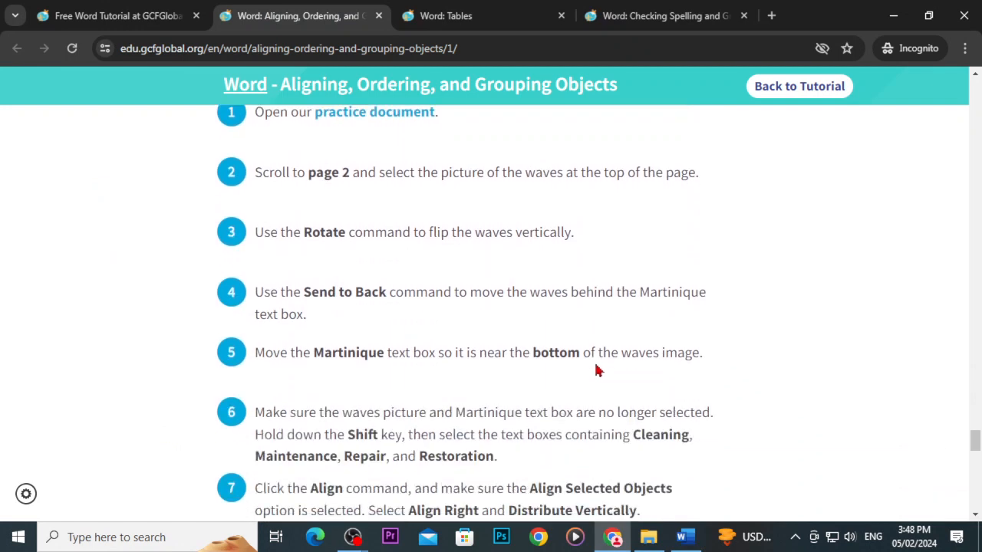
{"action": "scroll", "coordinate": [601, 370], "scroll_direction": "down", "scroll_amount": 3}
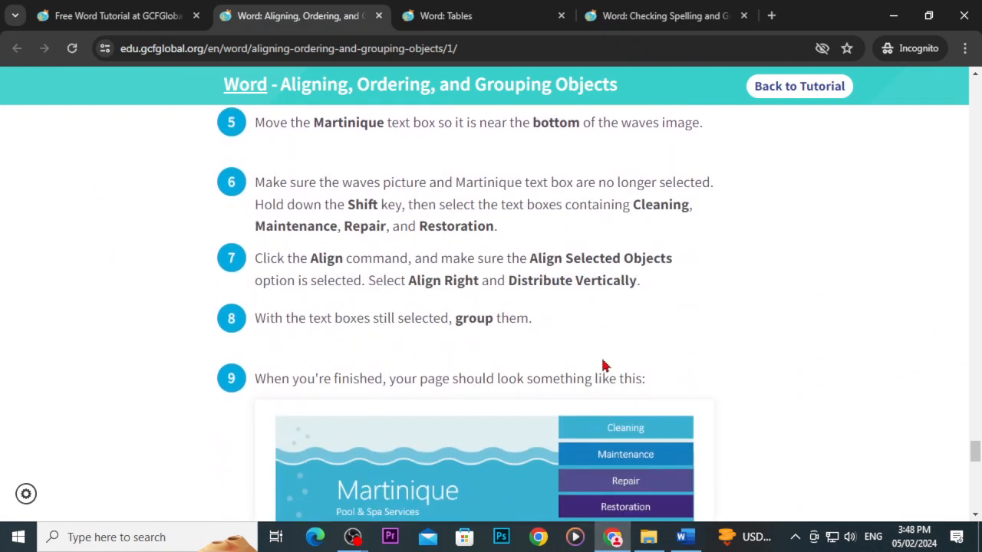
{"action": "scroll", "coordinate": [603, 366], "scroll_direction": "down", "scroll_amount": 1}
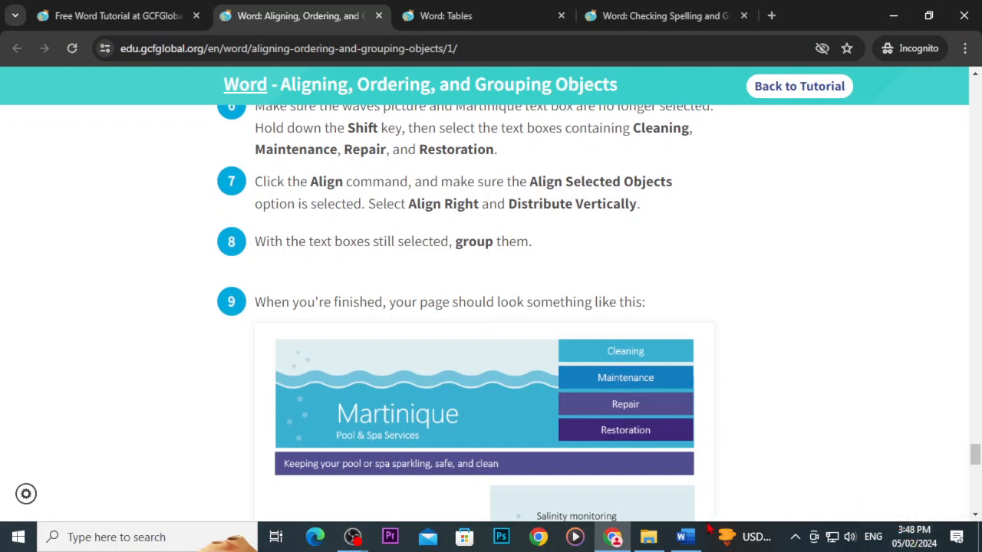
{"action": "left_click", "coordinate": [685, 539]}
{"action": "mouse_move", "coordinate": [669, 542]}
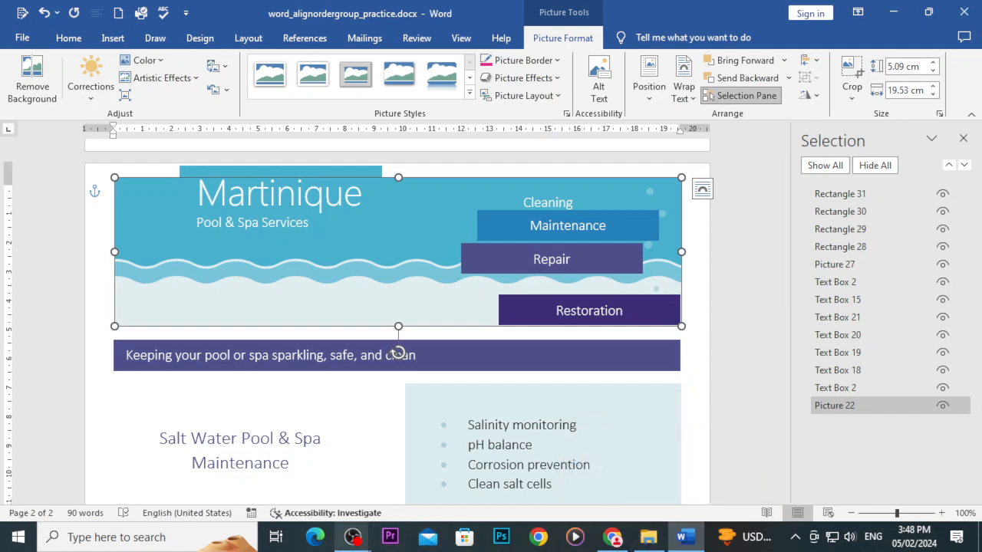
{"action": "left_click", "coordinate": [455, 477]}
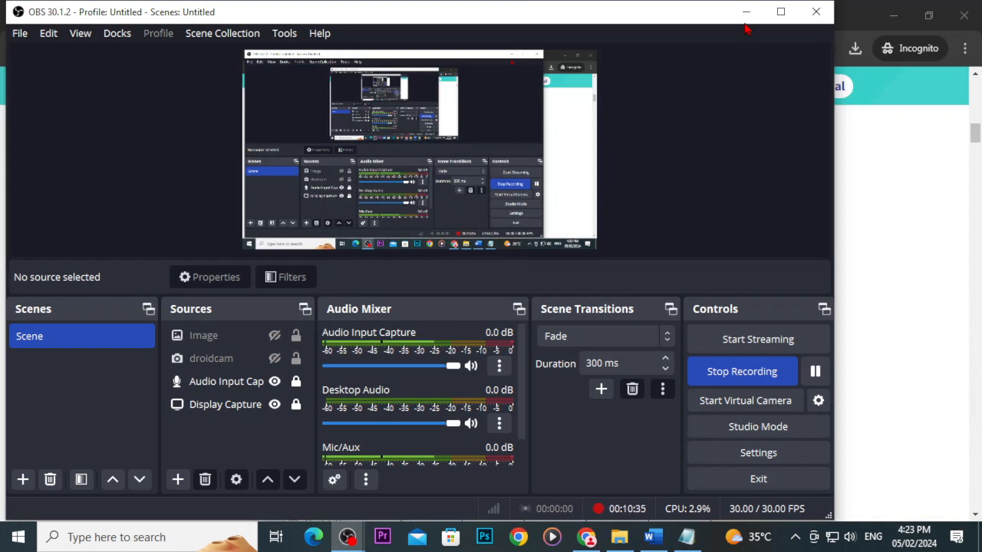
{"action": "left_click", "coordinate": [745, 13]}
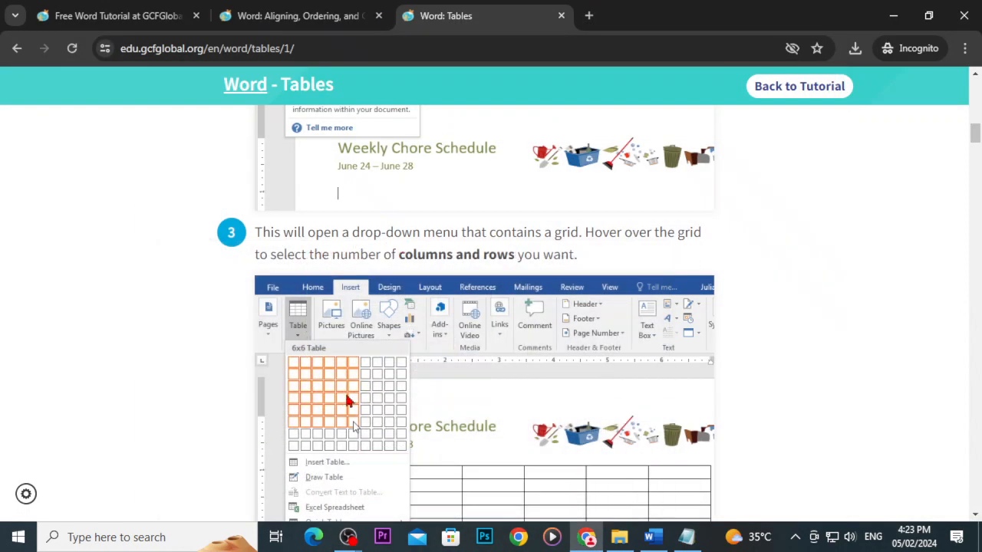
Read the Tables tutorial's steps on inserting a table from the grid and entering text in its cells.
{"action": "scroll", "coordinate": [347, 399], "scroll_direction": "down", "scroll_amount": 2}
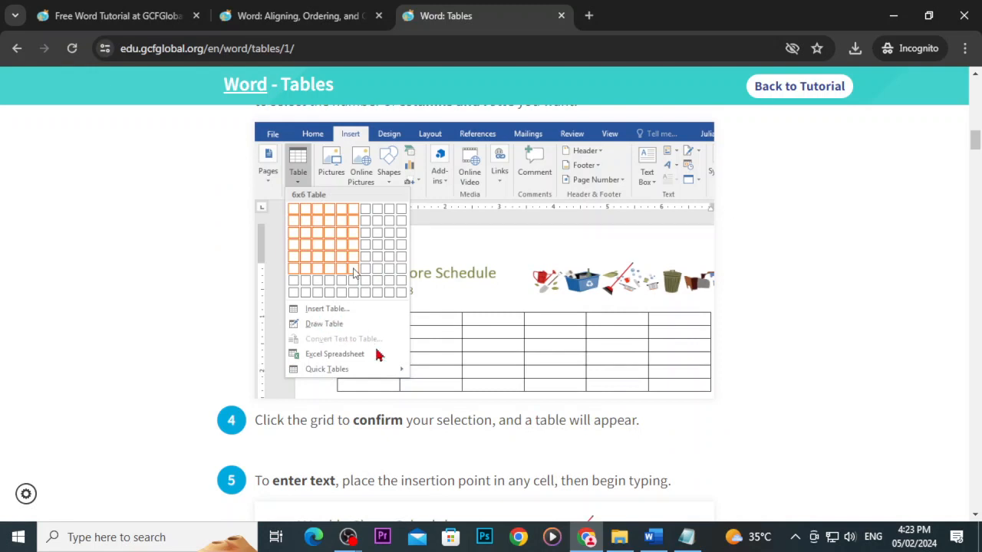
{"action": "scroll", "coordinate": [309, 324], "scroll_direction": "down", "scroll_amount": 2}
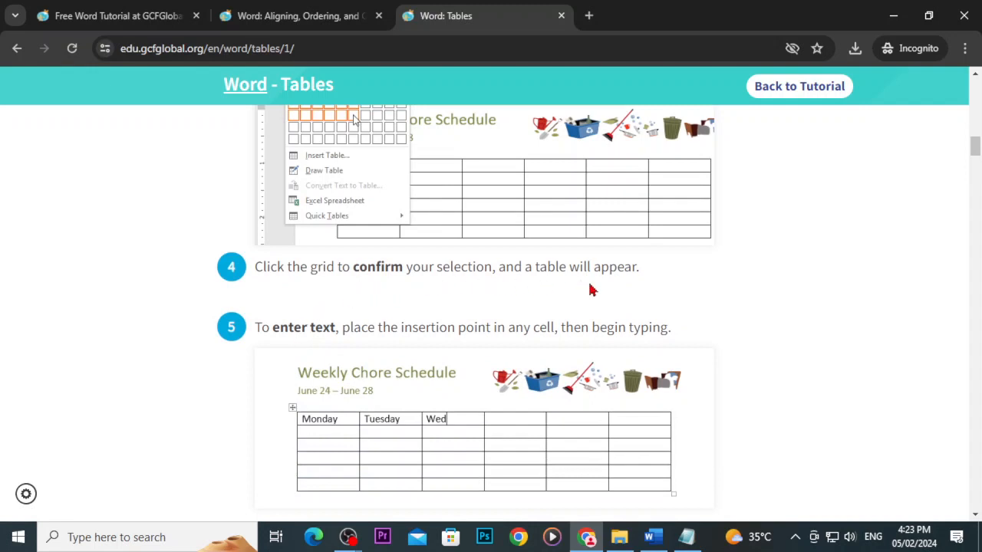
{"action": "scroll", "coordinate": [340, 302], "scroll_direction": "up", "scroll_amount": 2}
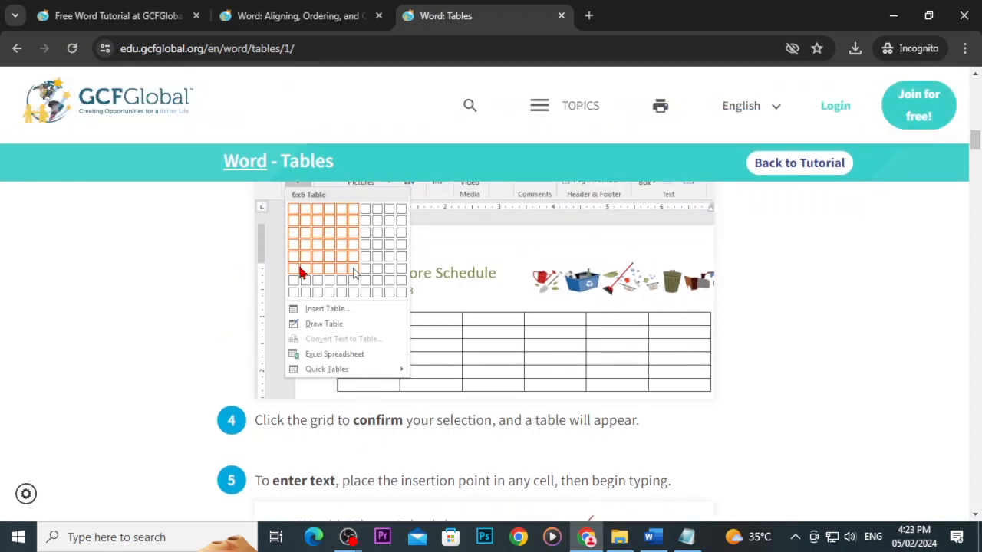
{"action": "scroll", "coordinate": [328, 303], "scroll_direction": "down", "scroll_amount": 3}
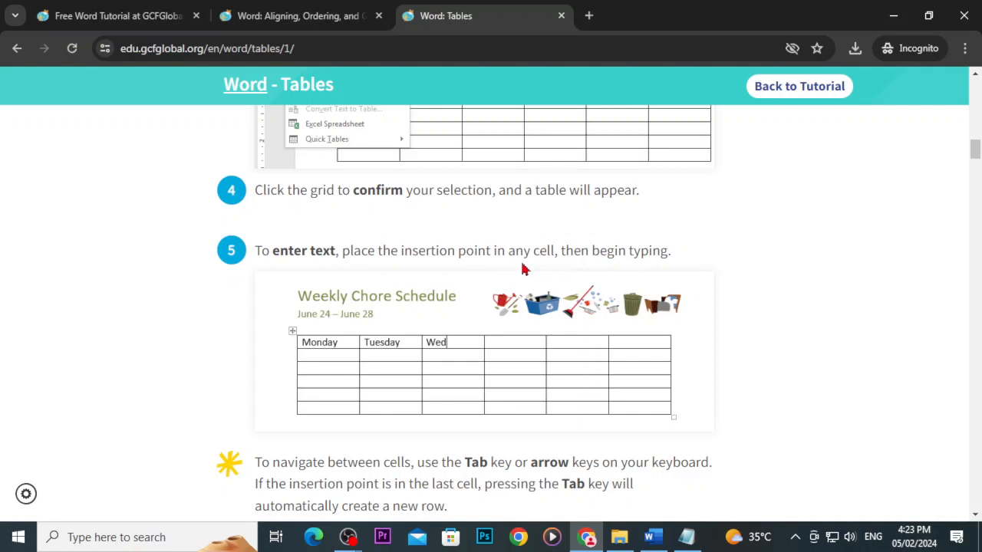
Switch to word_tables_practice.docx in Word, enter trial text in the fifth cell of the table's second row, and delete it.
{"action": "left_click", "coordinate": [652, 537]}
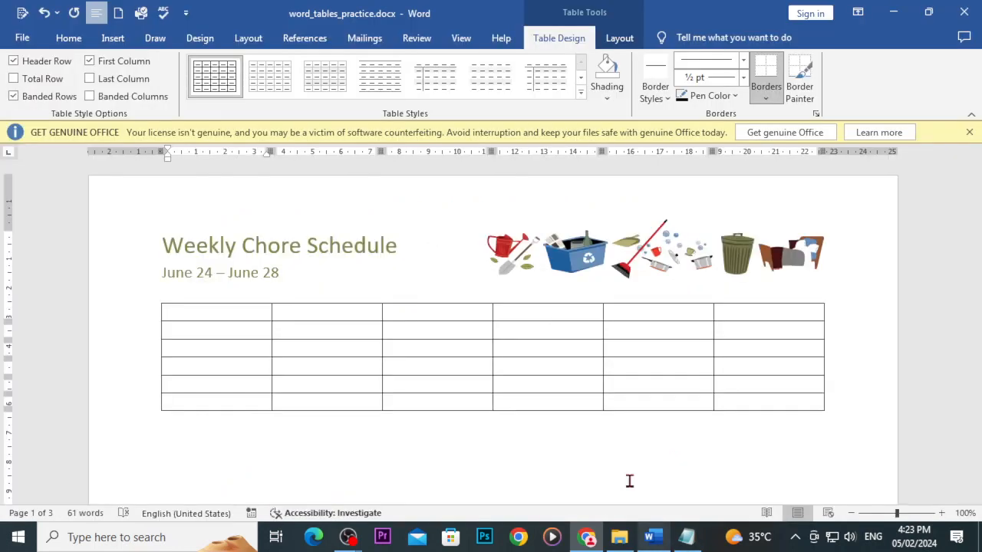
{"action": "left_click", "coordinate": [616, 328]}
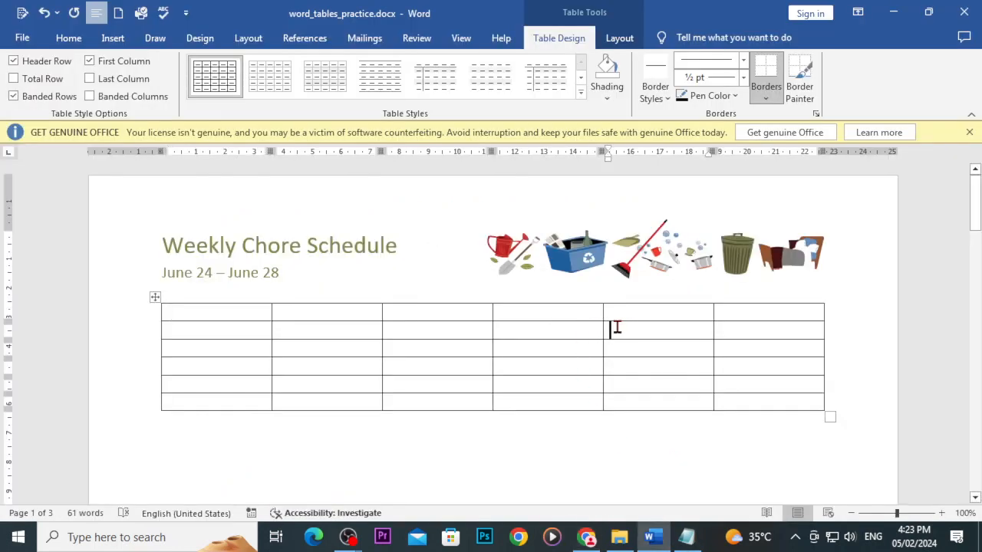
{"action": "type", "text": "xdsa"}
{"action": "key", "text": "BackSpace"}
{"action": "key", "text": "BackSpace"}
{"action": "key", "text": "BackSpace"}
{"action": "key", "text": "BackSpace"}
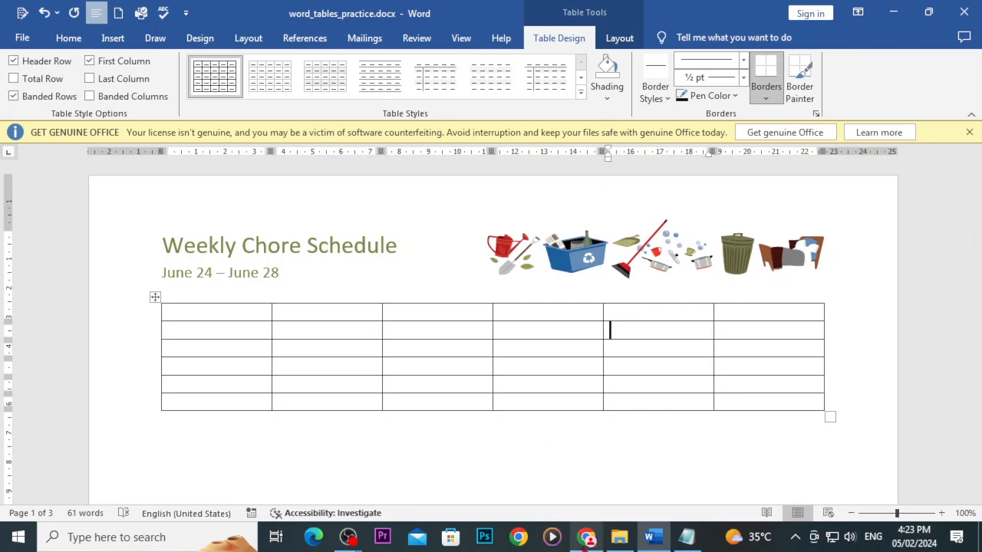
Switch to the Tables tutorial in Chrome and read the introduction and first step on converting existing text to a table.
{"action": "left_click", "coordinate": [586, 537]}
{"action": "scroll", "coordinate": [430, 376], "scroll_direction": "down", "scroll_amount": 6}
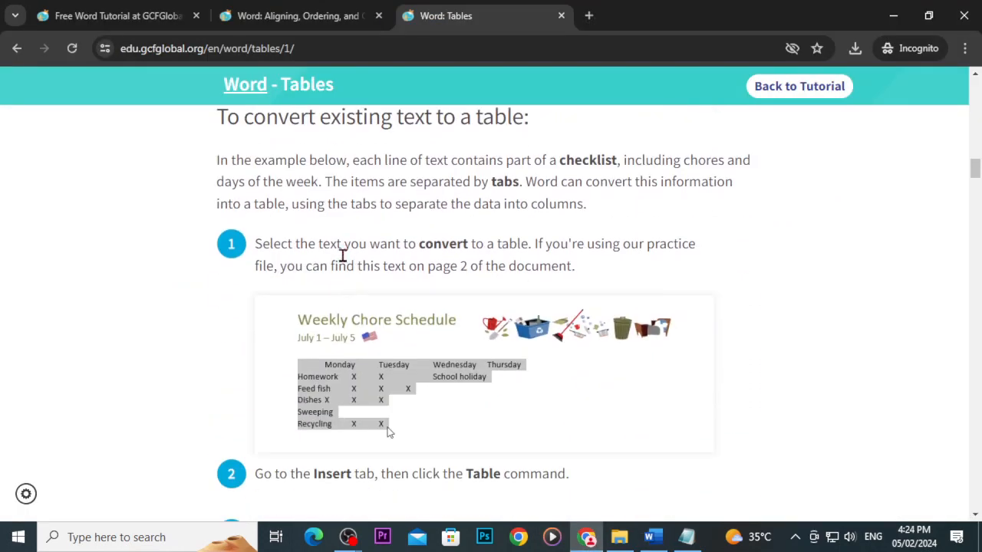
{"action": "scroll", "coordinate": [344, 251], "scroll_direction": "up", "scroll_amount": 2}
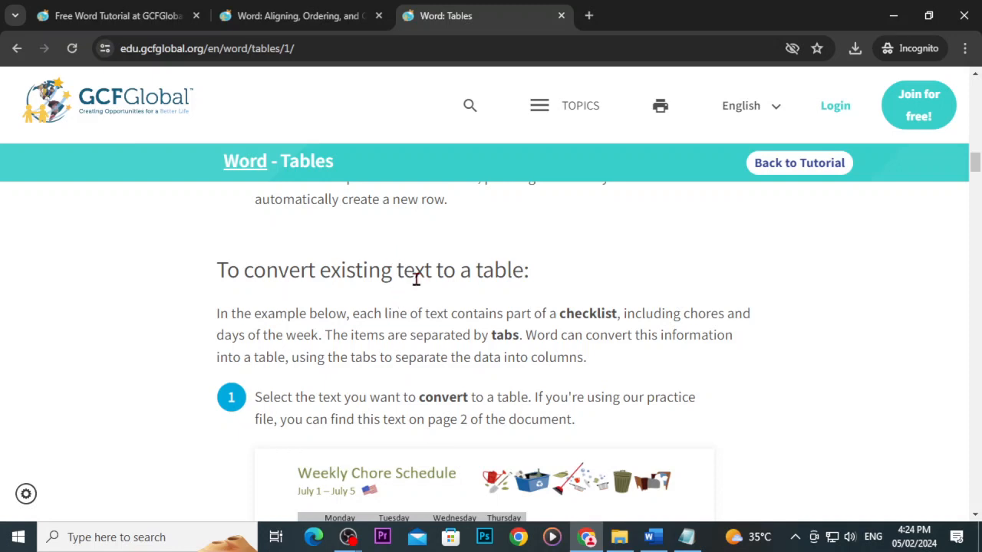
{"action": "scroll", "coordinate": [458, 359], "scroll_direction": "down", "scroll_amount": 2}
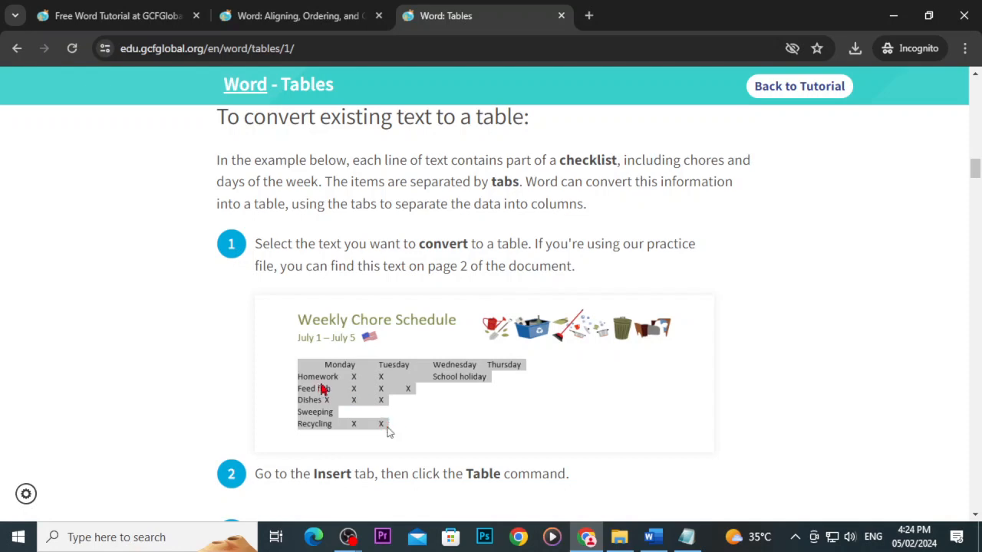
Switch to Word and select the tab-separated chore checklist under July 1 – July 5 on page 2.
{"action": "left_click", "coordinate": [652, 537]}
{"action": "scroll", "coordinate": [413, 349], "scroll_direction": "down", "scroll_amount": 5}
{"action": "scroll", "coordinate": [410, 349], "scroll_direction": "down", "scroll_amount": 4}
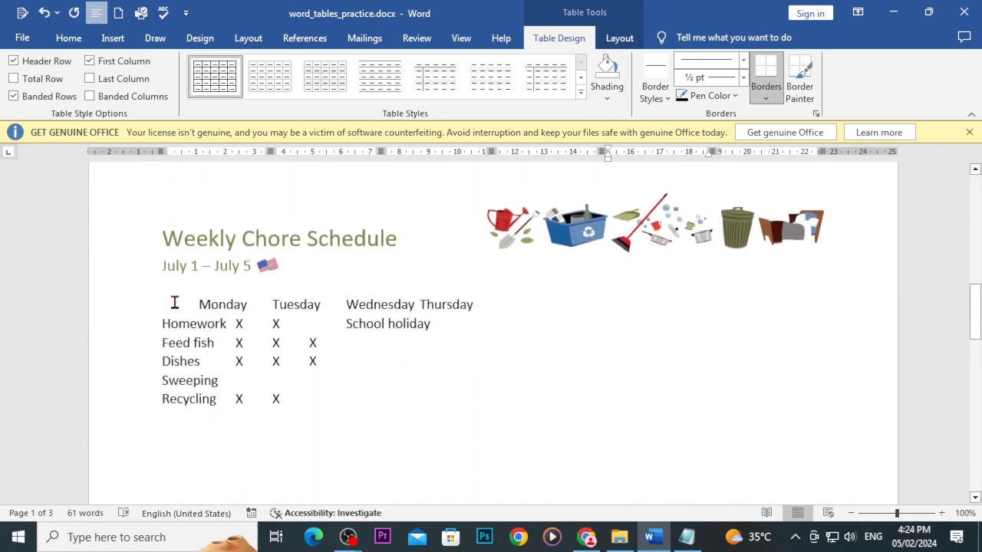
{"action": "left_click_drag", "start_coordinate": [171, 299], "coordinate": [455, 394]}
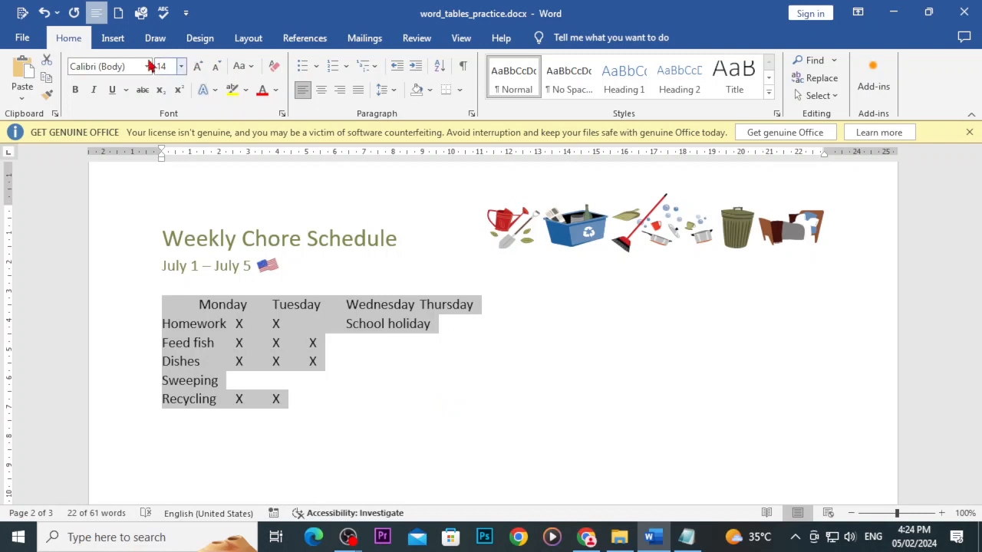
Try to convert the selected chore checklist to a table with Convert Text to Table.
{"action": "left_click", "coordinate": [111, 46]}
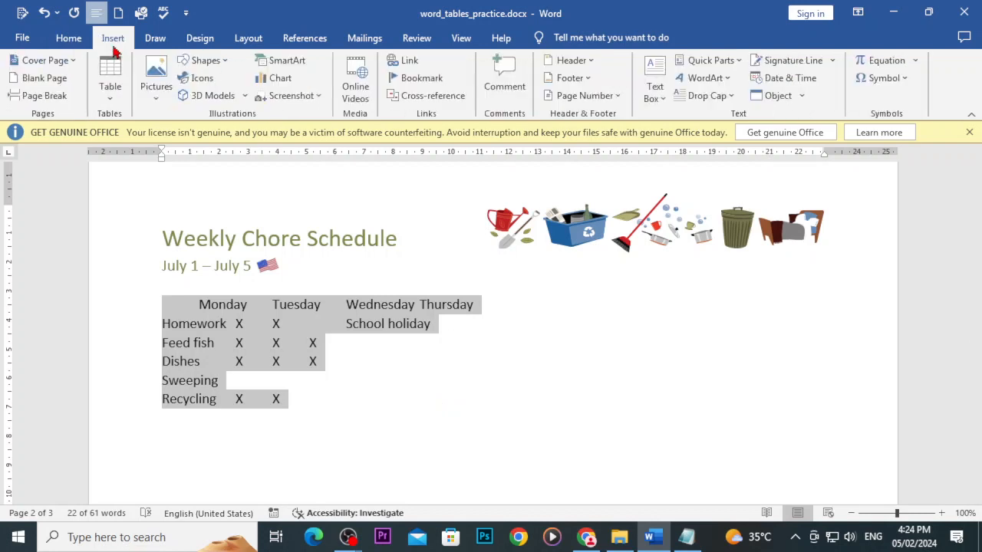
{"action": "left_click", "coordinate": [108, 102]}
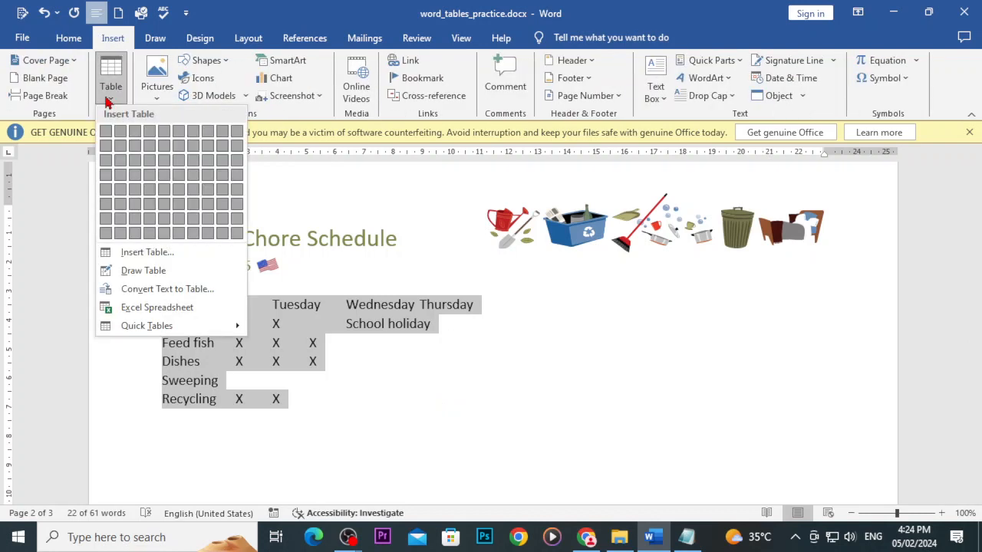
{"action": "left_click", "coordinate": [135, 290]}
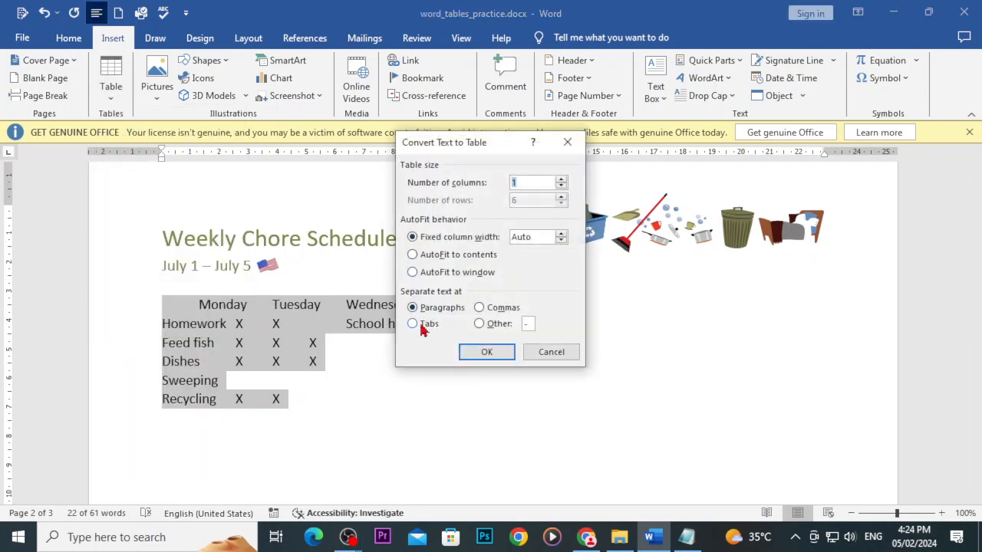
{"action": "left_click", "coordinate": [465, 351]}
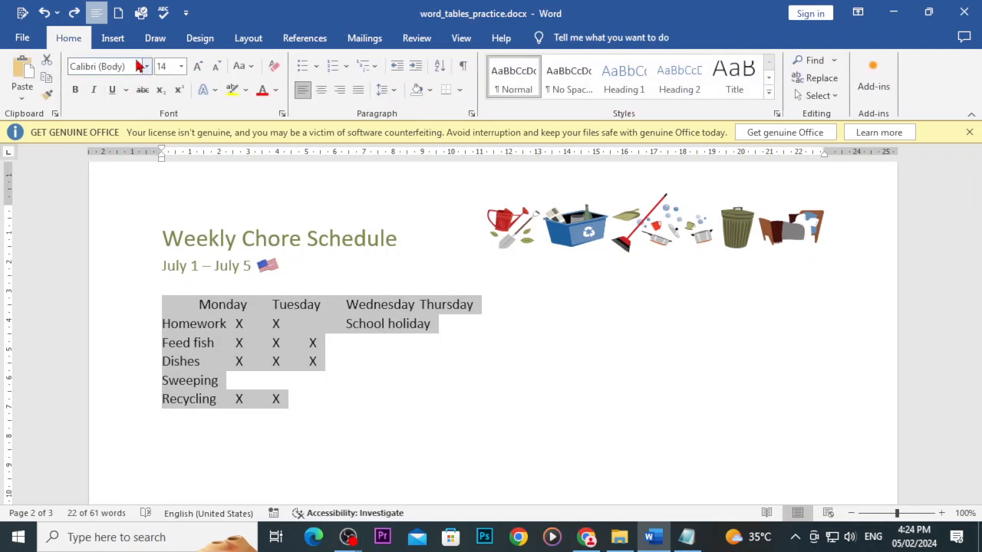
Convert the selected chore checklist to a table, separating the text at tabs.
{"action": "left_click", "coordinate": [113, 37]}
{"action": "left_click", "coordinate": [111, 86]}
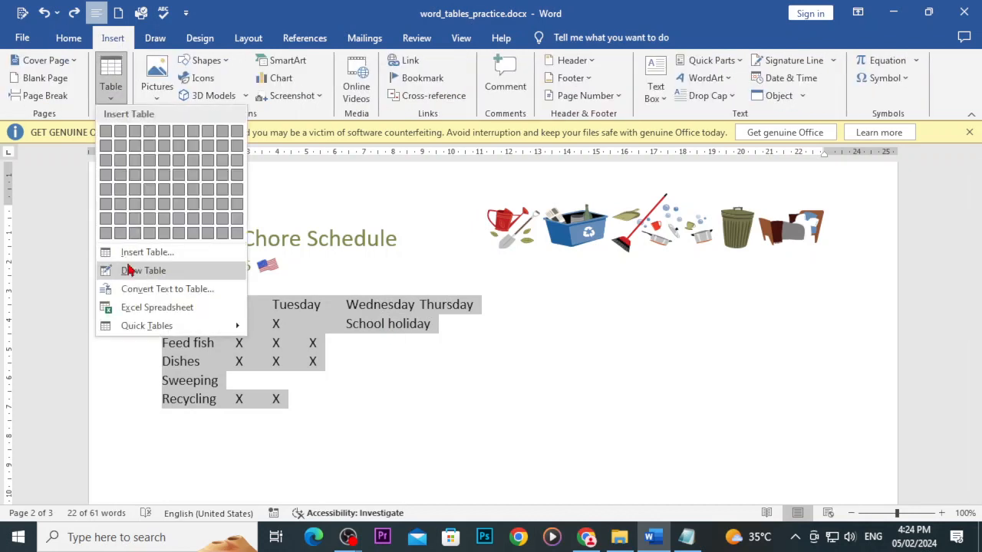
{"action": "left_click", "coordinate": [148, 289]}
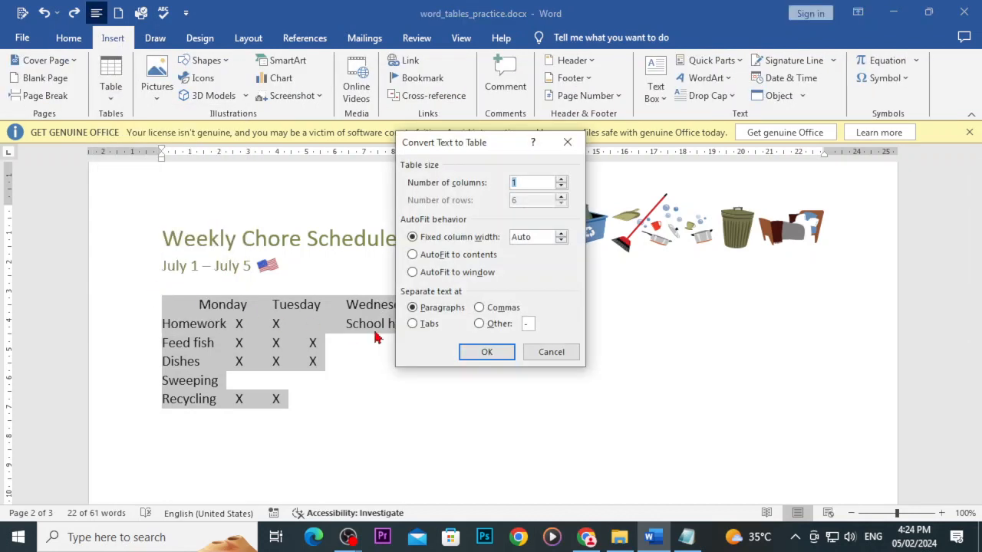
{"action": "left_click", "coordinate": [415, 324]}
{"action": "left_click", "coordinate": [470, 357]}
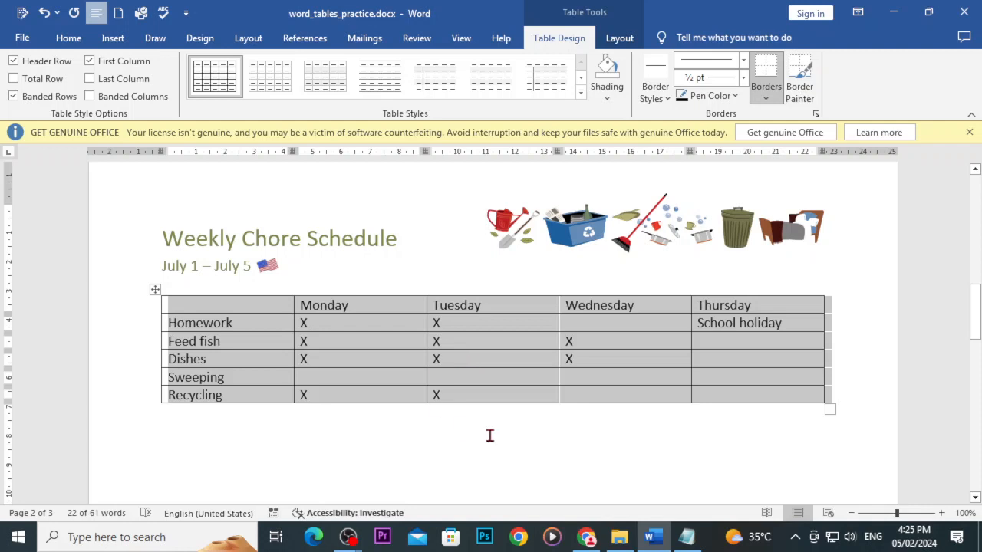
Switch to Chrome and read the remaining Convert Text to Table steps and the instructions for adding a row or column.
{"action": "left_click", "coordinate": [586, 537]}
{"action": "scroll", "coordinate": [407, 306], "scroll_direction": "down", "scroll_amount": 2}
{"action": "scroll", "coordinate": [407, 305], "scroll_direction": "down", "scroll_amount": 3}
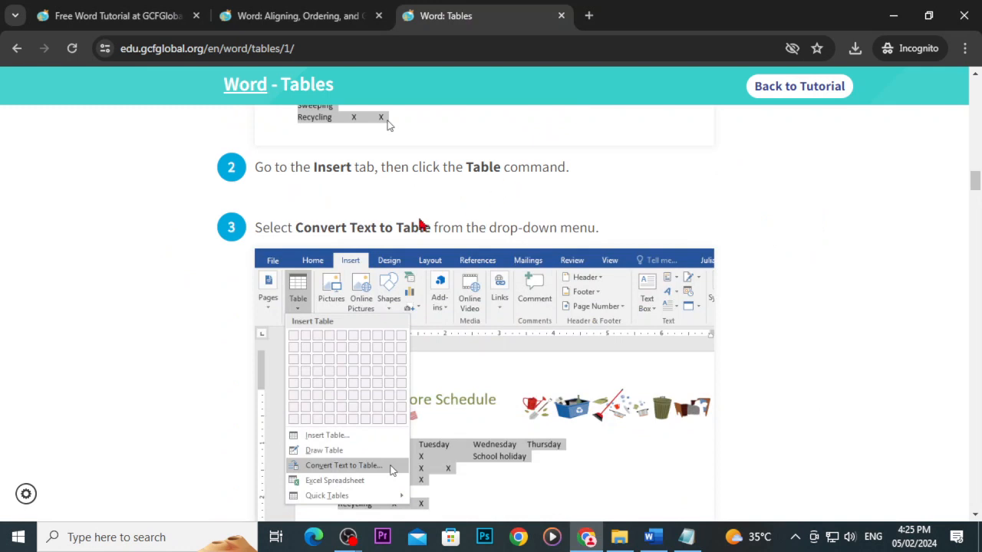
{"action": "scroll", "coordinate": [316, 409], "scroll_direction": "down", "scroll_amount": 1}
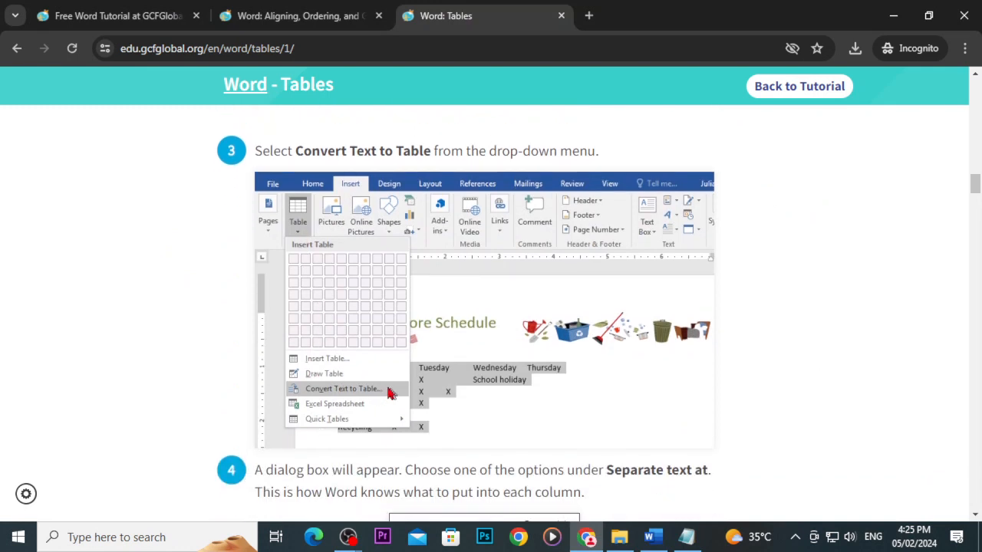
{"action": "scroll", "coordinate": [387, 394], "scroll_direction": "down", "scroll_amount": 3}
{"action": "scroll", "coordinate": [388, 392], "scroll_direction": "down", "scroll_amount": 2}
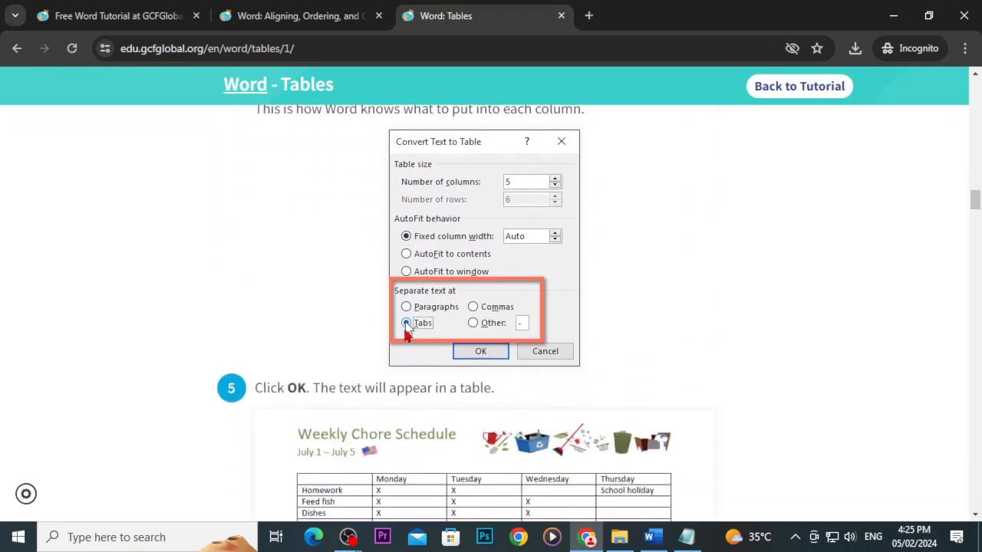
{"action": "scroll", "coordinate": [408, 333], "scroll_direction": "down", "scroll_amount": 2}
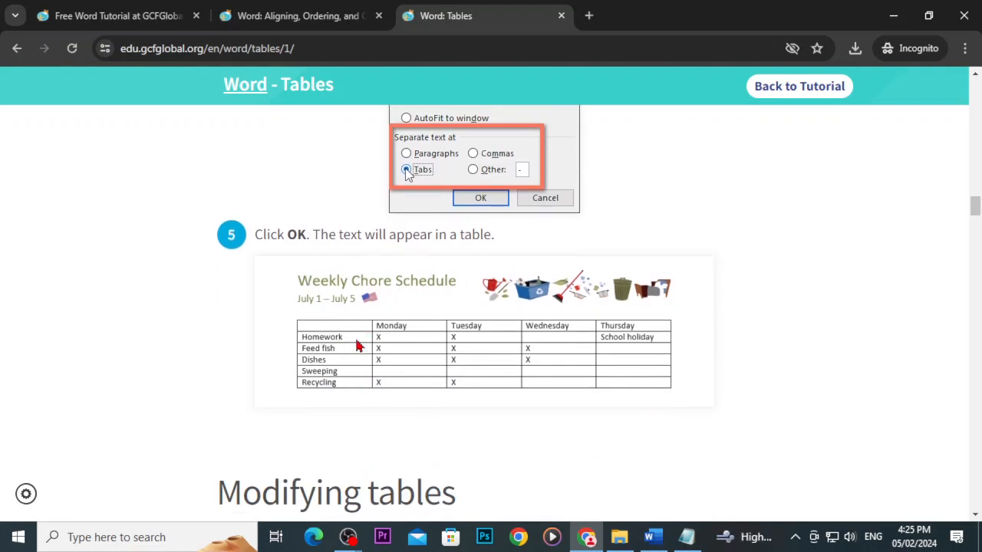
{"action": "scroll", "coordinate": [363, 345], "scroll_direction": "down", "scroll_amount": 2}
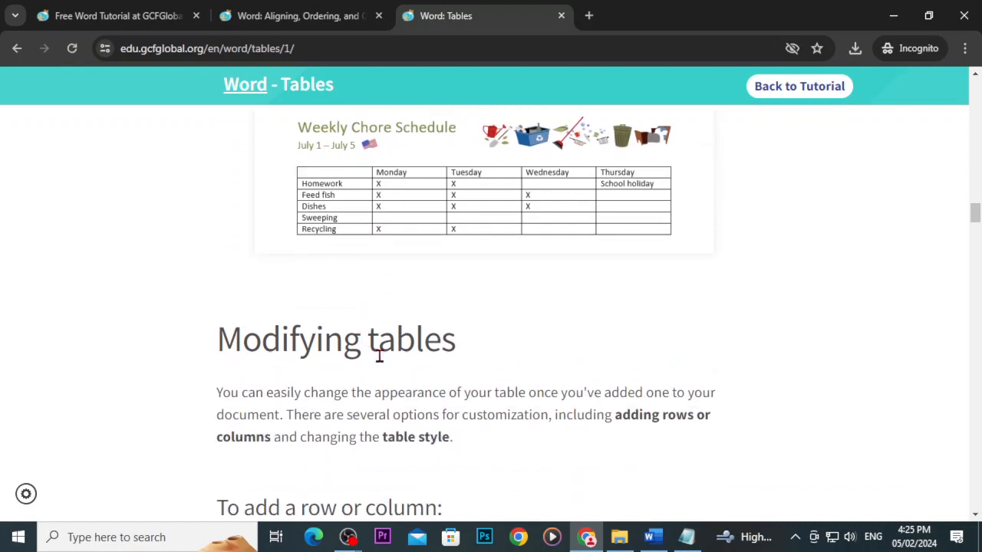
{"action": "scroll", "coordinate": [378, 355], "scroll_direction": "down", "scroll_amount": 3}
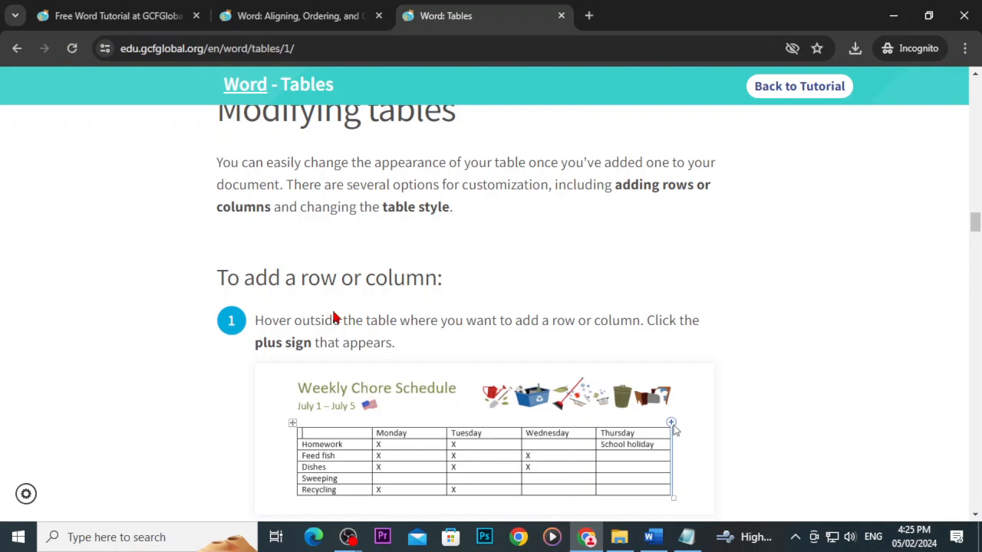
{"action": "scroll", "coordinate": [349, 316], "scroll_direction": "down", "scroll_amount": 1}
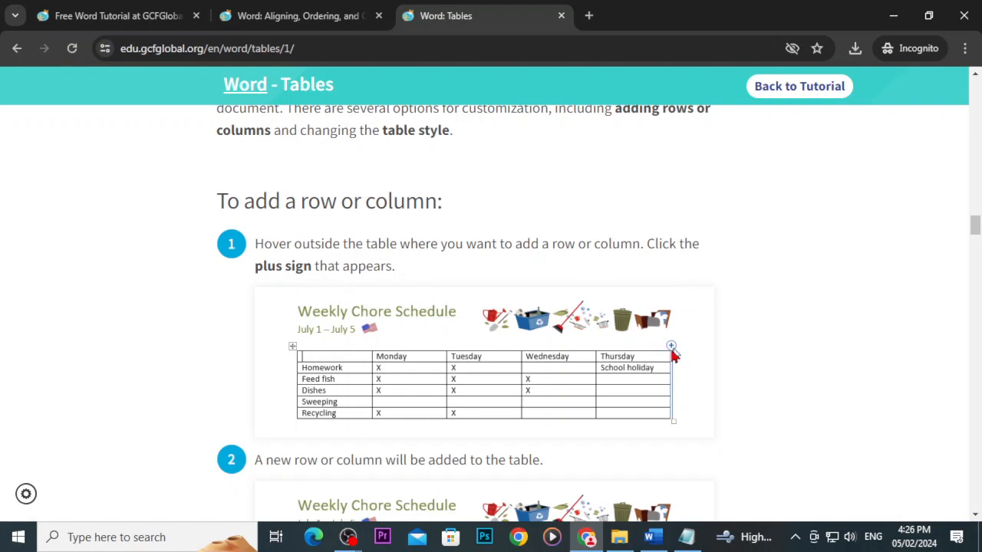
Switch to Word and add a blank column after Thursday at the end of the chore table.
{"action": "left_click", "coordinate": [653, 537]}
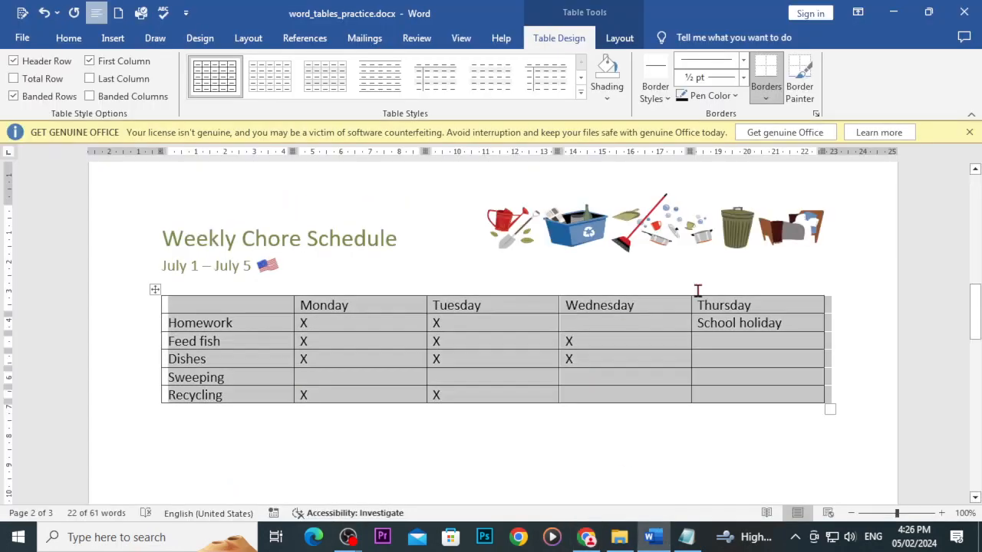
{"action": "left_click", "coordinate": [848, 381]}
{"action": "mouse_move", "coordinate": [829, 297]}
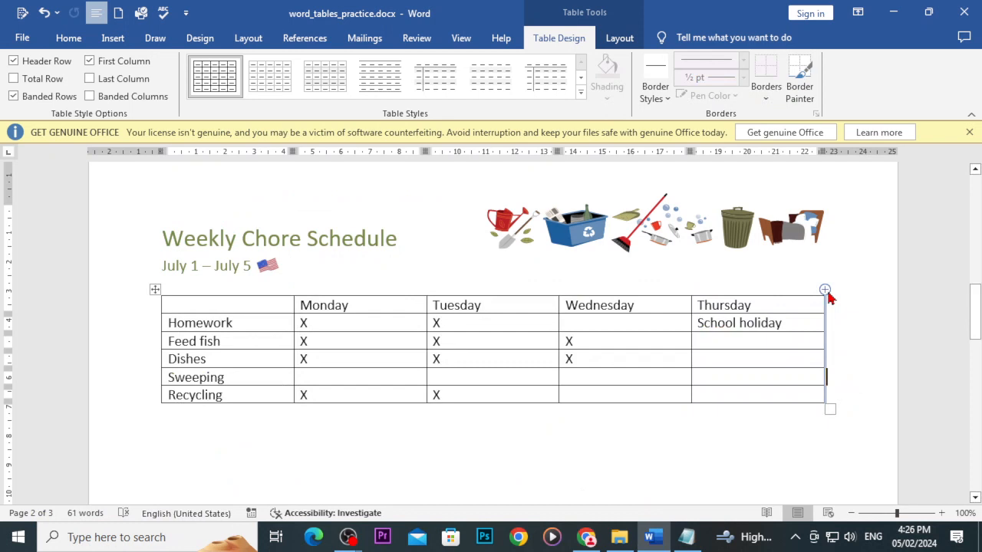
{"action": "left_click", "coordinate": [828, 297]}
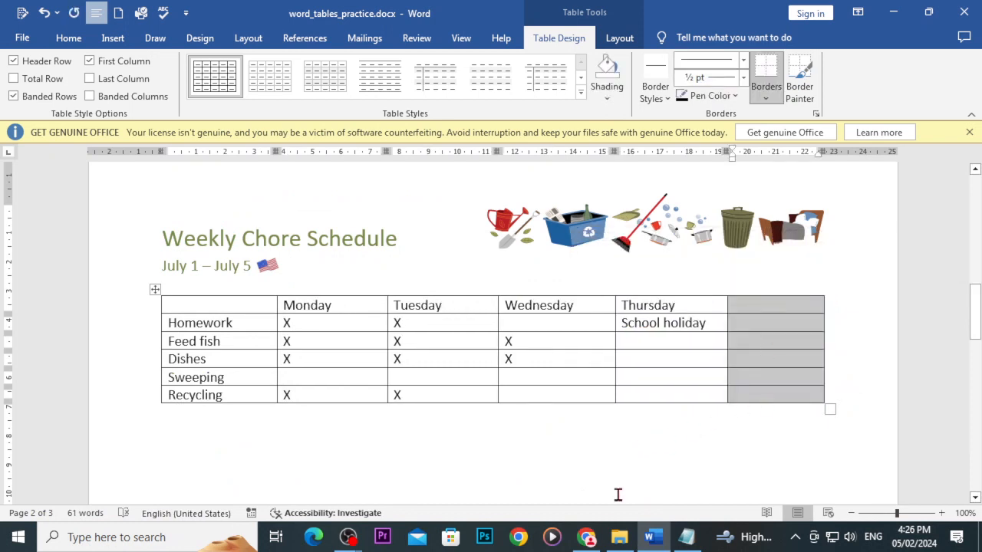
Switch to Chrome and read the tutorial's tip on the Insert options for table rows and columns.
{"action": "left_click", "coordinate": [586, 537]}
{"action": "scroll", "coordinate": [452, 340], "scroll_direction": "down", "scroll_amount": 3}
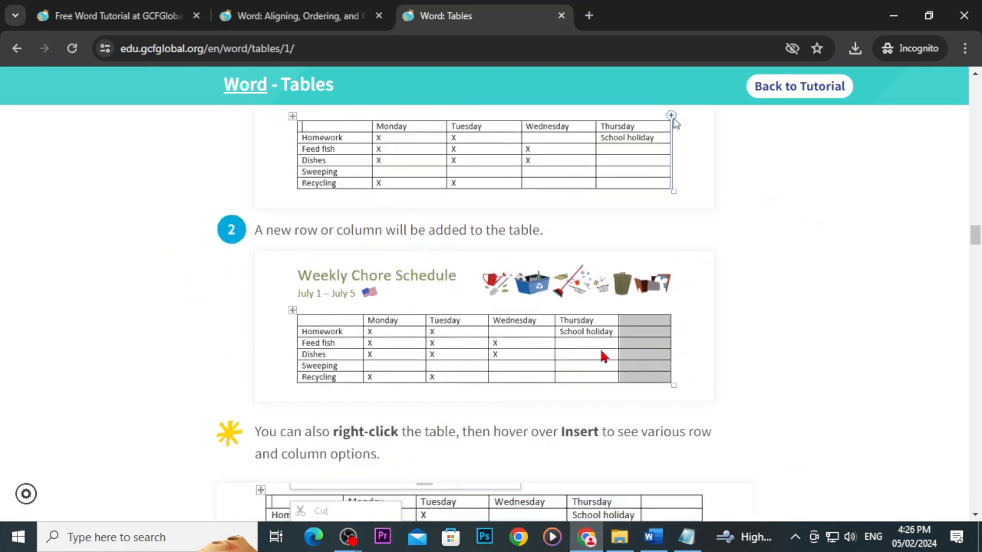
{"action": "scroll", "coordinate": [614, 452], "scroll_direction": "down", "scroll_amount": 2}
{"action": "scroll", "coordinate": [614, 452], "scroll_direction": "down", "scroll_amount": 1}
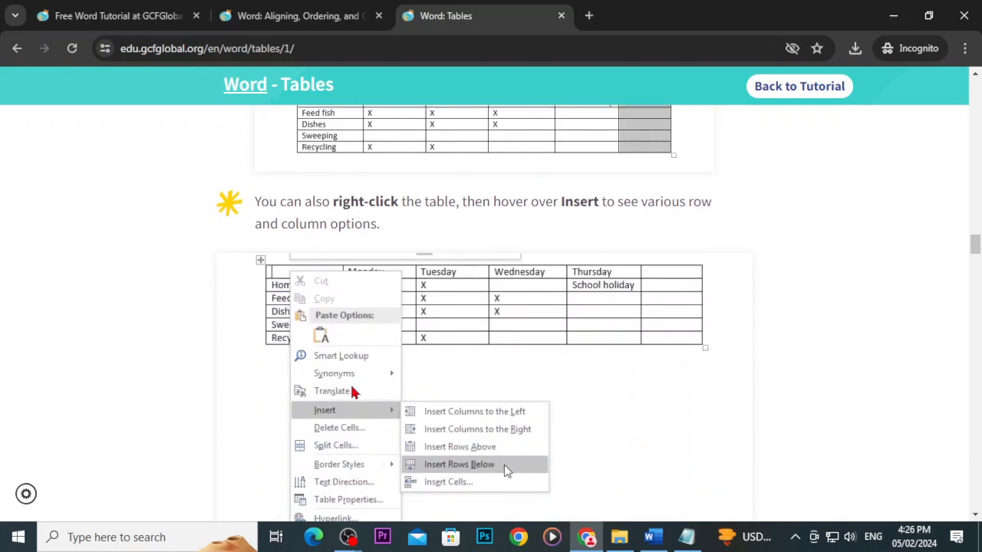
{"action": "scroll", "coordinate": [614, 452], "scroll_direction": "down", "scroll_amount": 1}
{"action": "scroll", "coordinate": [410, 338], "scroll_direction": "down", "scroll_amount": 1}
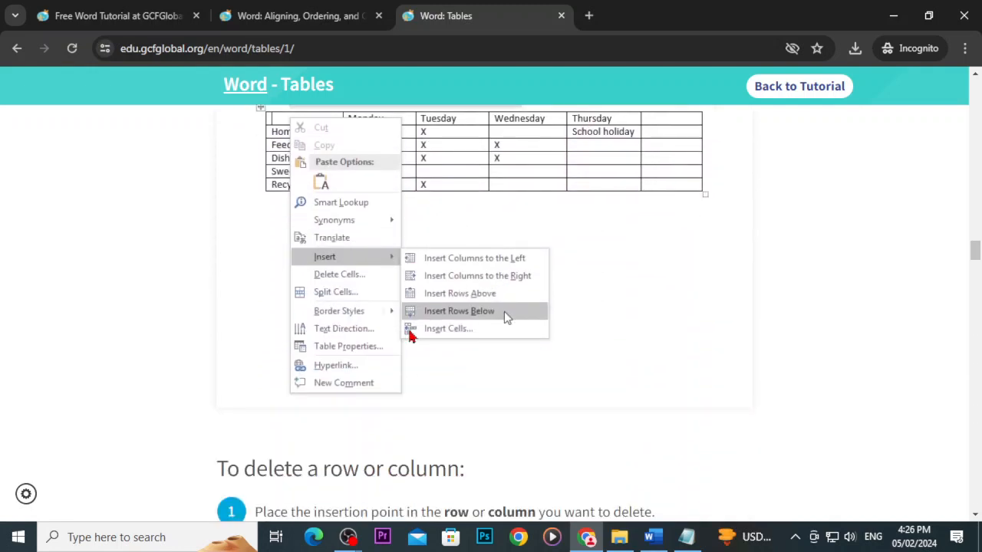
{"action": "scroll", "coordinate": [410, 337], "scroll_direction": "up", "scroll_amount": 2}
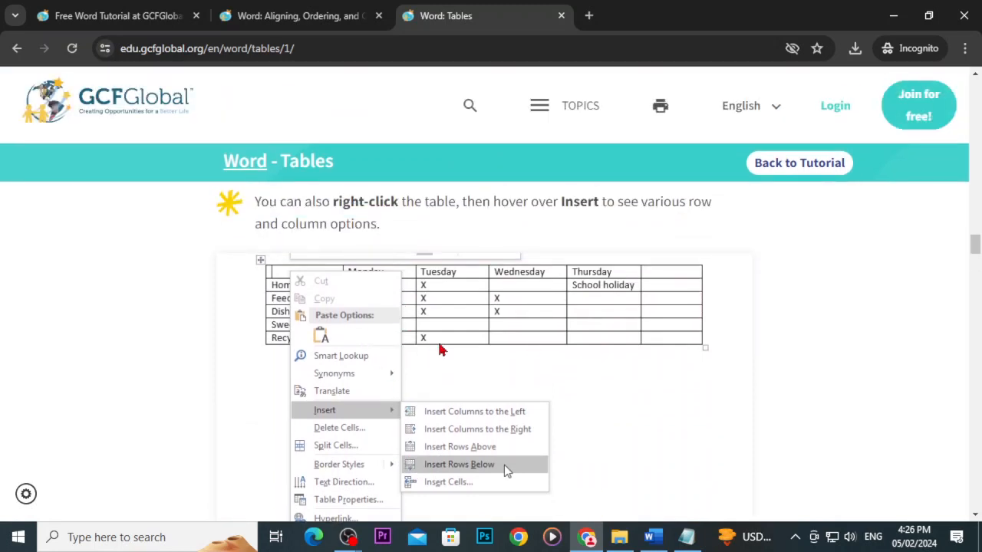
{"action": "scroll", "coordinate": [438, 349], "scroll_direction": "down", "scroll_amount": 2}
{"action": "scroll", "coordinate": [439, 349], "scroll_direction": "down", "scroll_amount": 2}
{"action": "scroll", "coordinate": [427, 335], "scroll_direction": "up", "scroll_amount": 4}
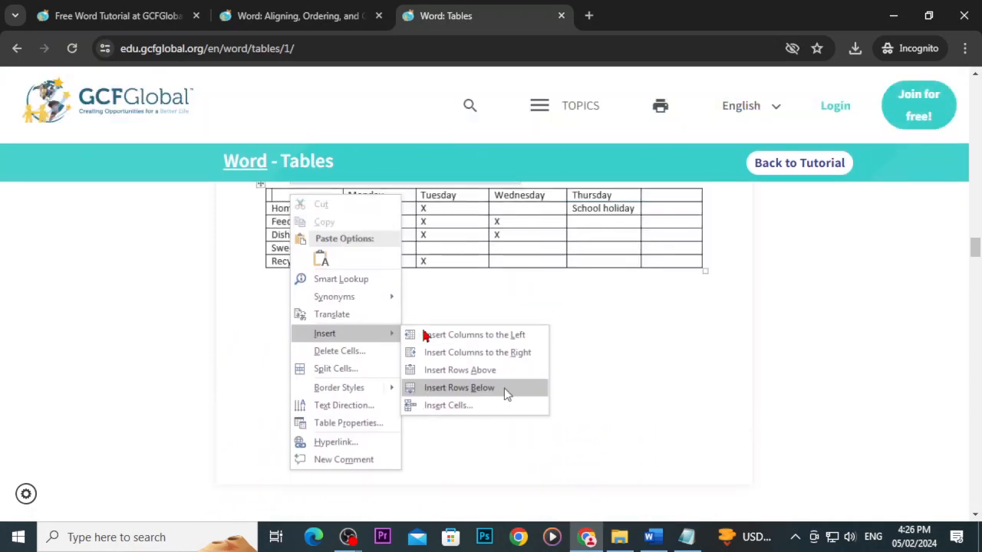
Switch to Word and insert a blank row below the Dishes row of the chore table.
{"action": "left_click", "coordinate": [652, 536]}
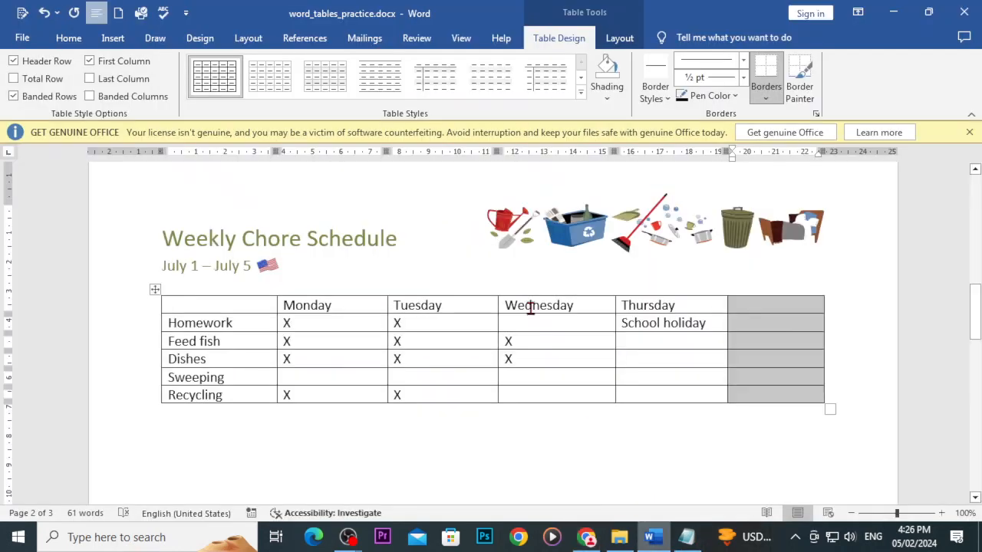
{"action": "left_click", "coordinate": [241, 359]}
{"action": "left_click", "coordinate": [312, 358]}
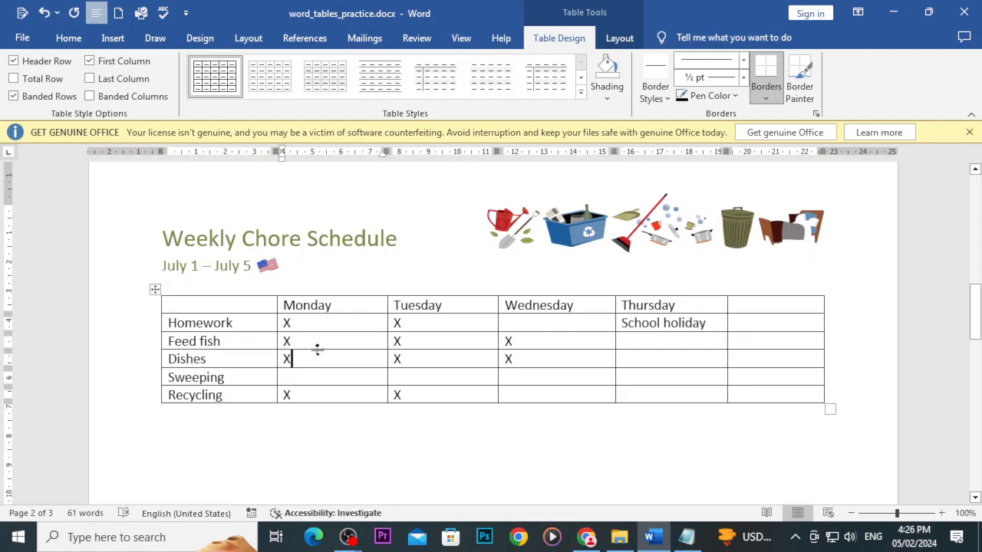
{"action": "left_click", "coordinate": [224, 359]}
{"action": "left_click", "coordinate": [305, 360]}
{"action": "left_click", "coordinate": [420, 360]}
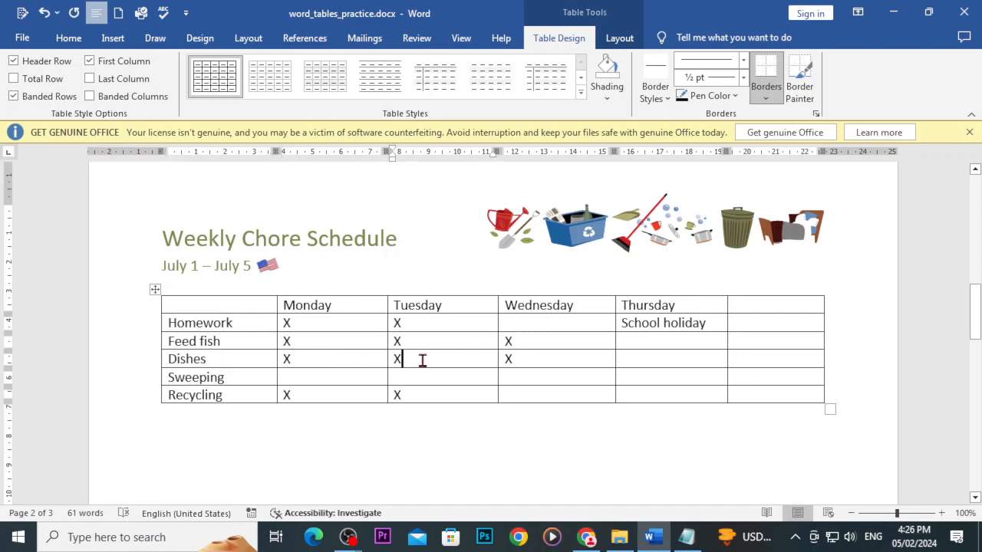
{"action": "right_click", "coordinate": [242, 358]}
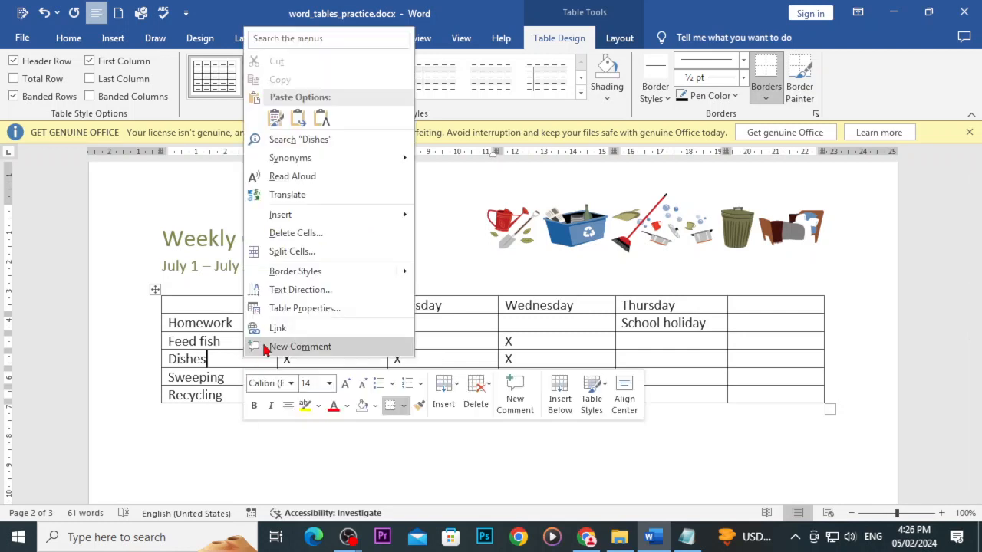
{"action": "mouse_move", "coordinate": [296, 220]}
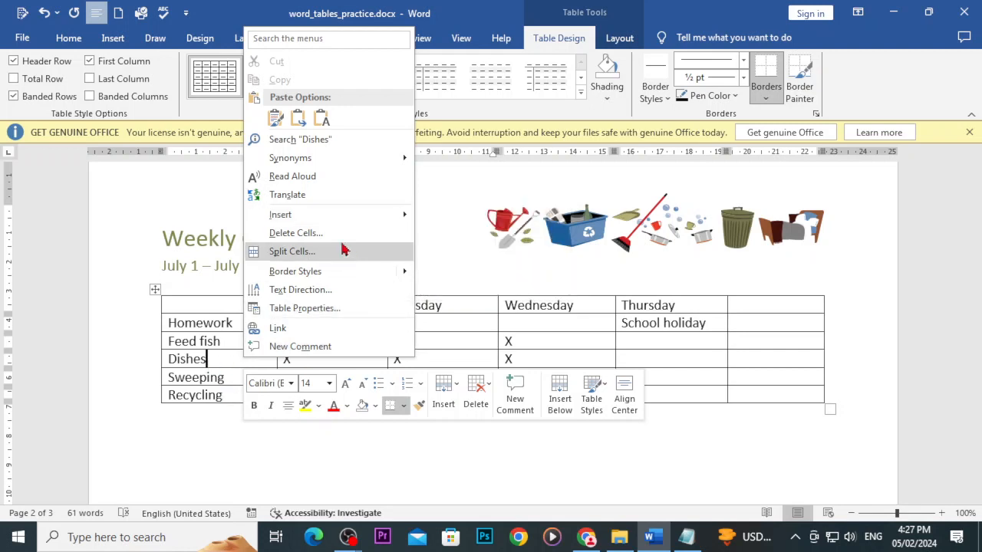
{"action": "mouse_move", "coordinate": [337, 214]}
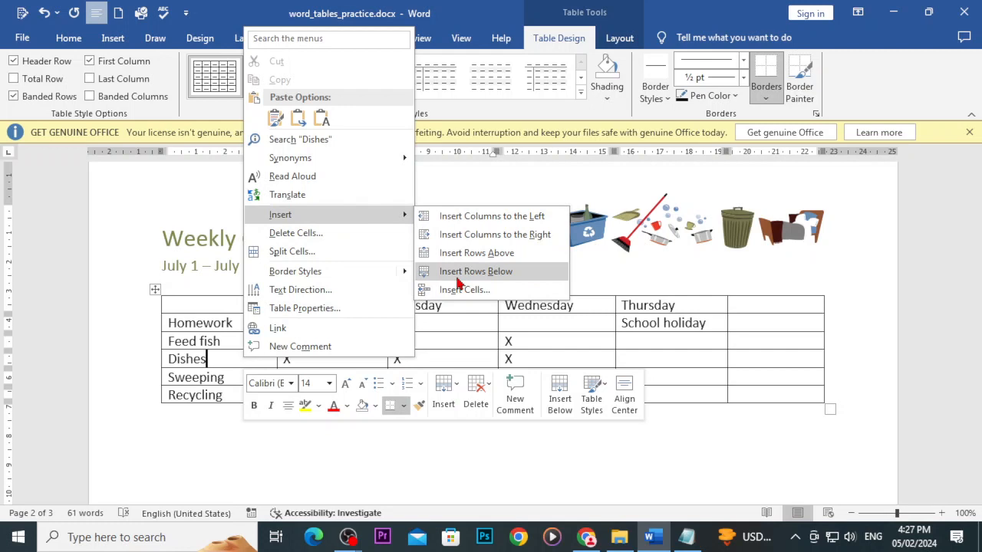
{"action": "left_click", "coordinate": [481, 283]}
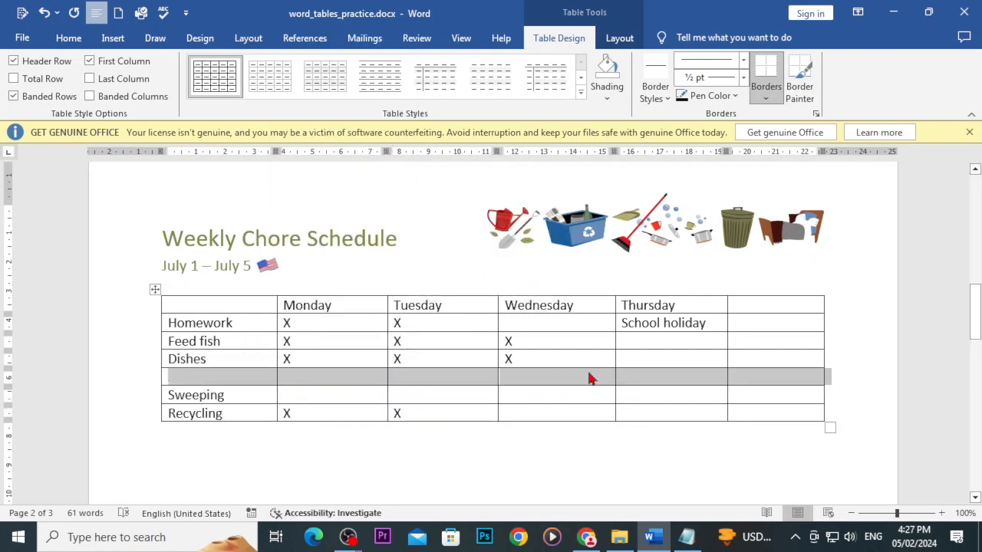
Insert a blank column to the right of the Tuesday column, leaving the table deselected.
{"action": "left_click", "coordinate": [458, 305]}
{"action": "left_click", "coordinate": [540, 308]}
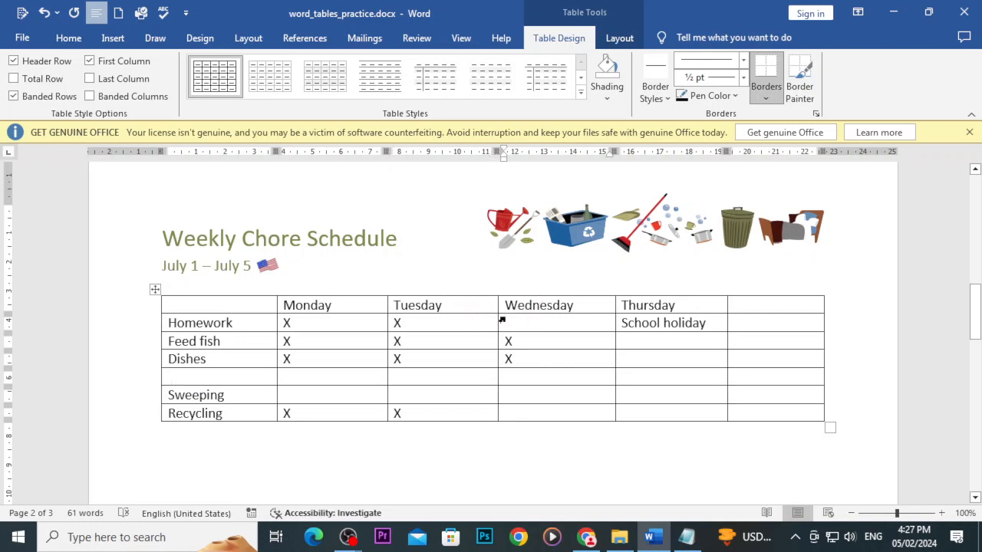
{"action": "right_click", "coordinate": [449, 315]}
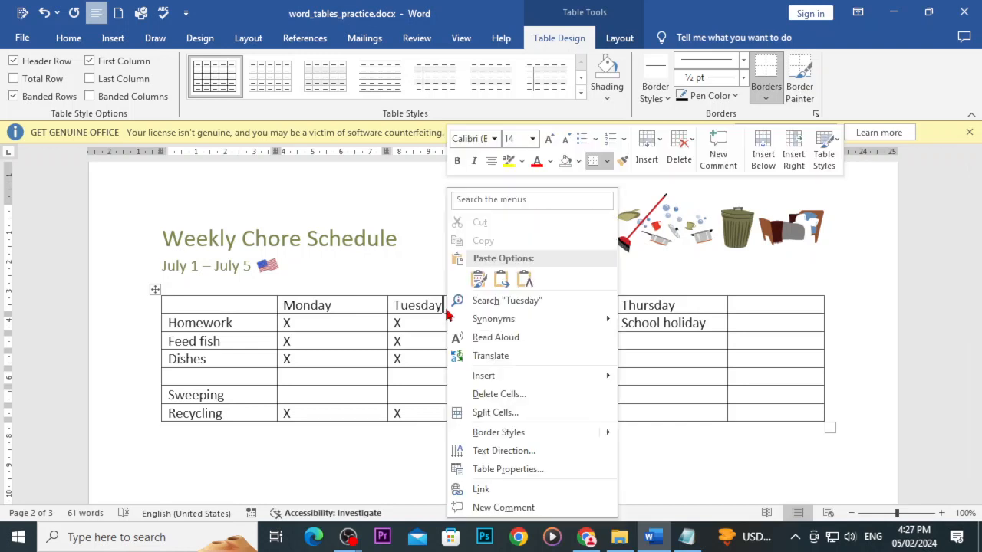
{"action": "mouse_move", "coordinate": [483, 376]}
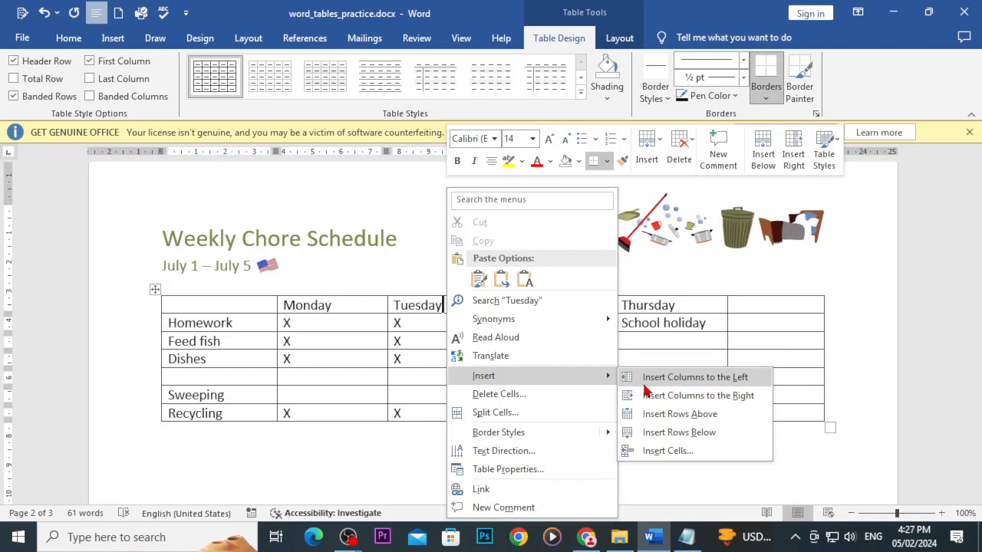
{"action": "left_click", "coordinate": [696, 395]}
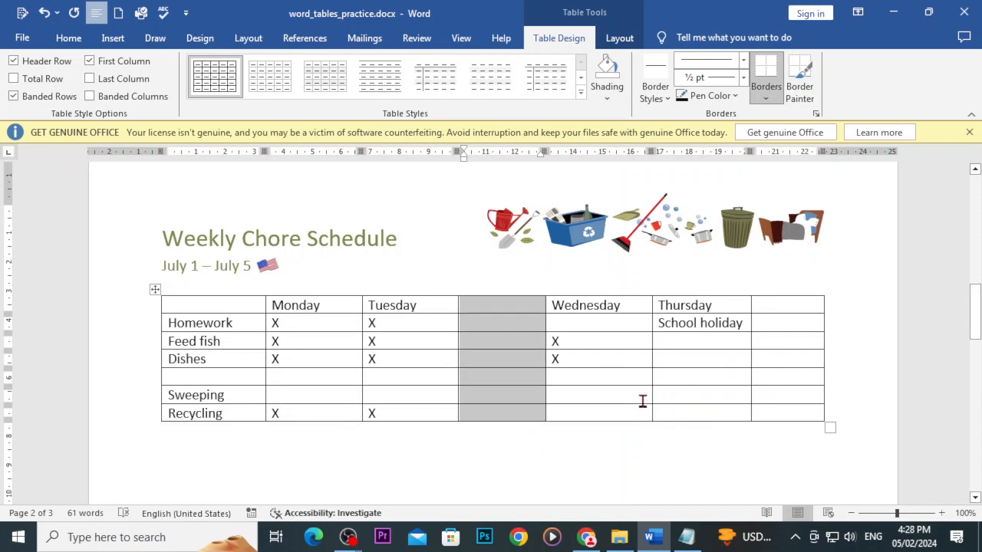
{"action": "left_click", "coordinate": [559, 461]}
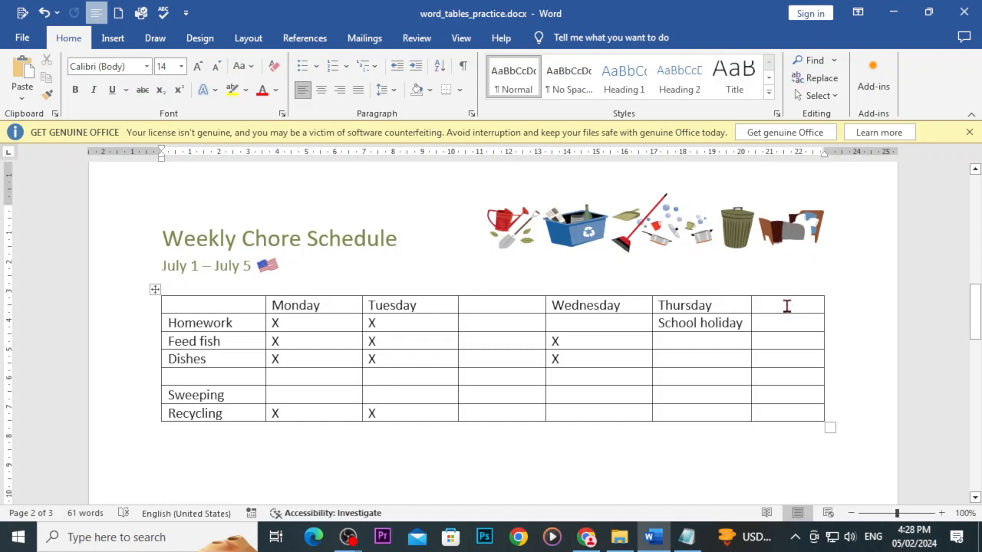
Delete the entire blank column after Thursday in the chore table.
{"action": "right_click", "coordinate": [786, 305]}
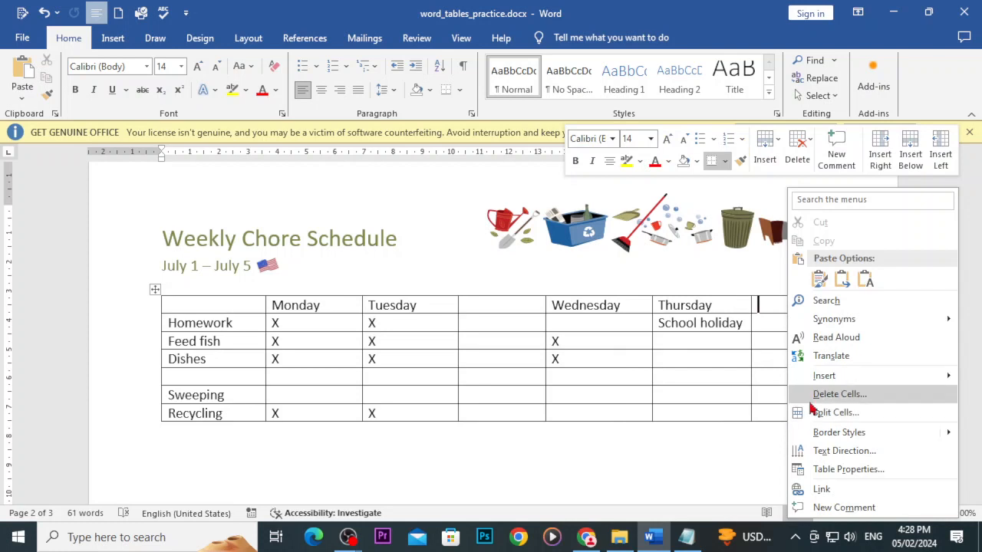
{"action": "left_click", "coordinate": [826, 394]}
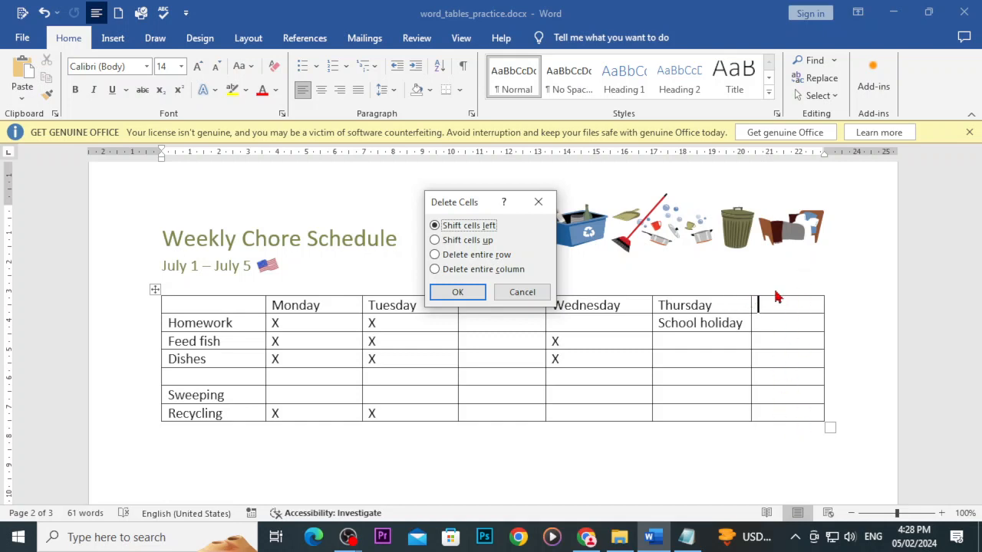
{"action": "left_click", "coordinate": [463, 273]}
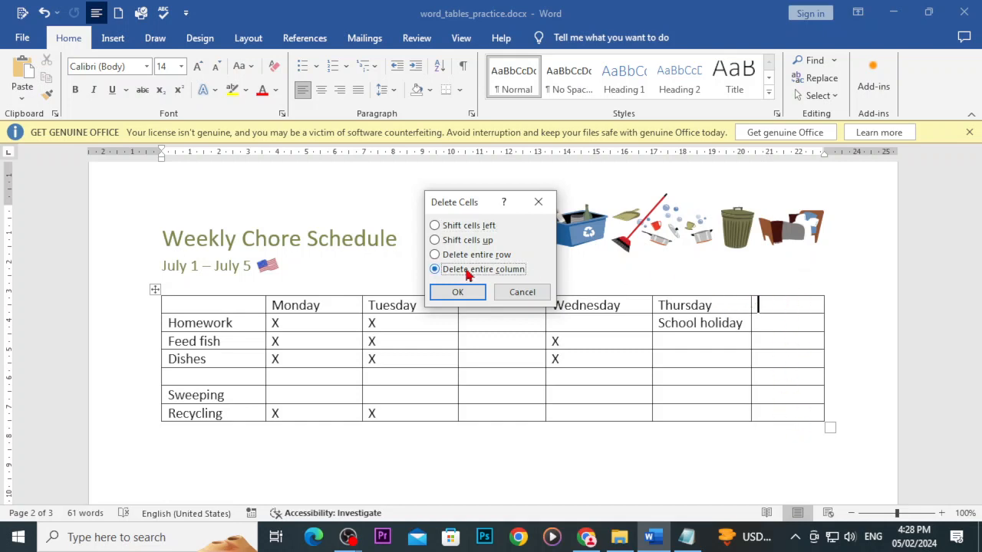
{"action": "left_click", "coordinate": [458, 292]}
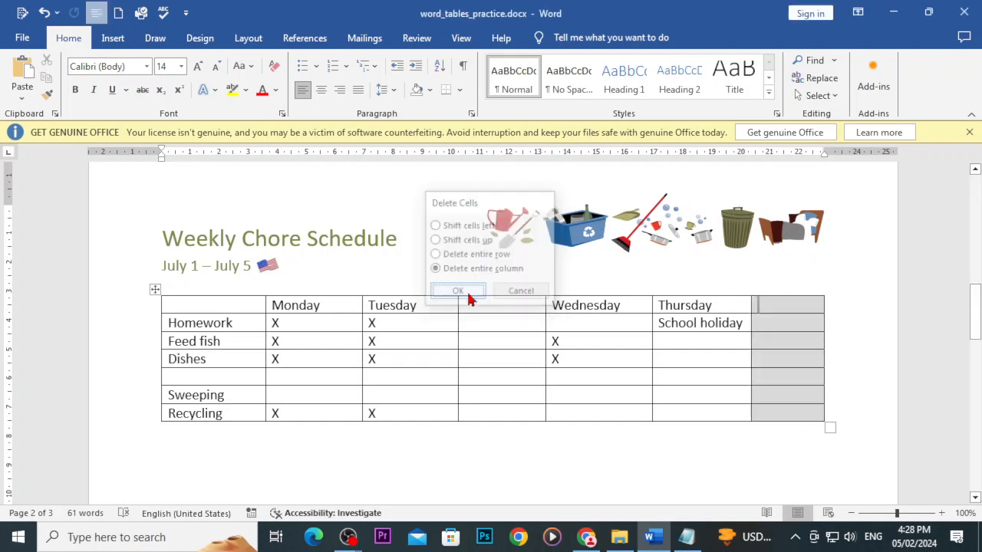
Delete the entire blank column between Tuesday and Wednesday.
{"action": "right_click", "coordinate": [499, 309]}
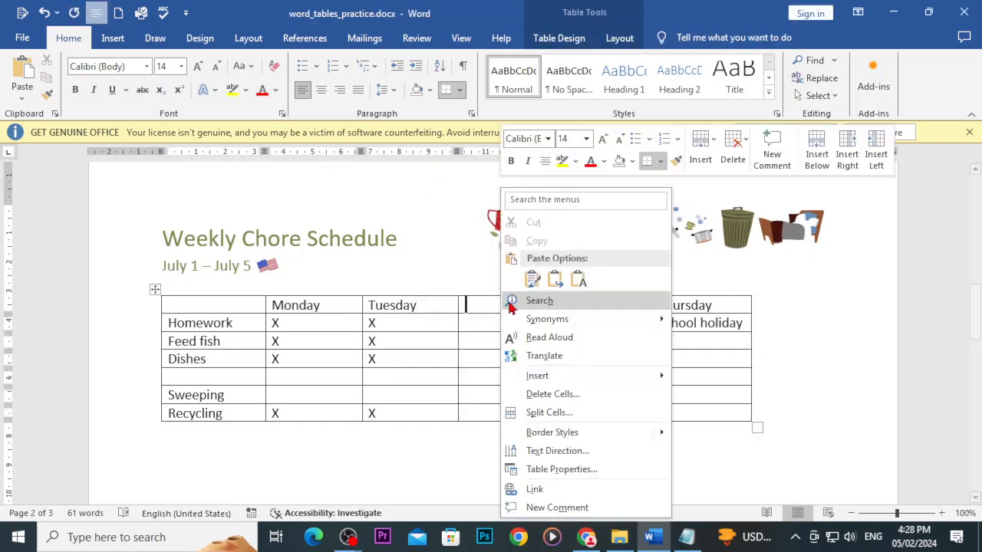
{"action": "left_click", "coordinate": [548, 394]}
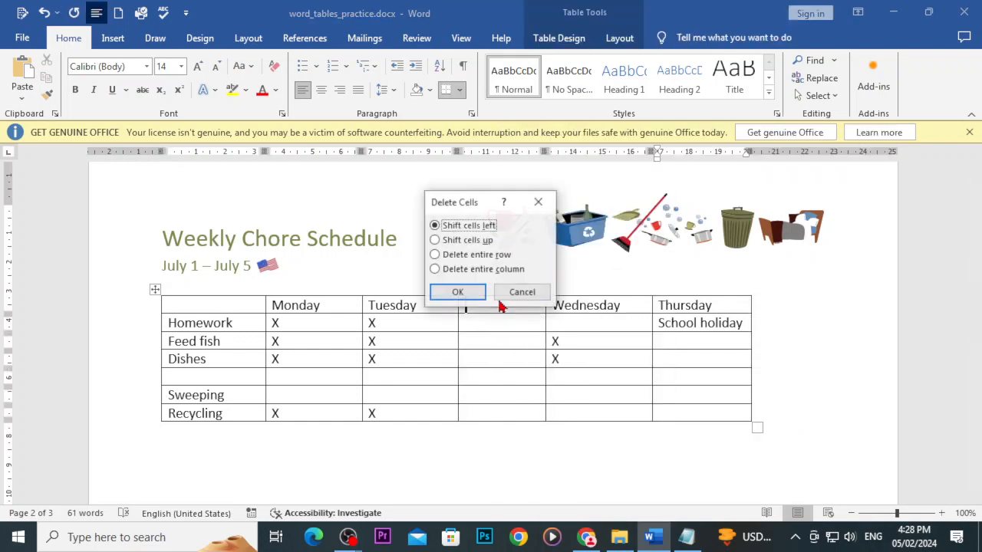
{"action": "left_click", "coordinate": [474, 270]}
{"action": "left_click", "coordinate": [458, 295]}
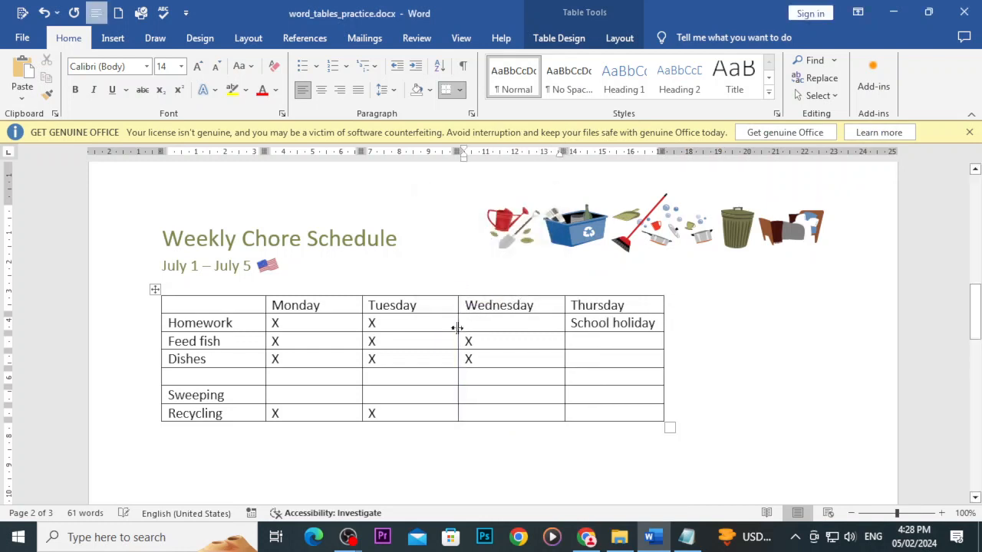
Delete the entire blank row below the Dishes row of the chore table.
{"action": "right_click", "coordinate": [303, 381]}
{"action": "left_click", "coordinate": [358, 257]}
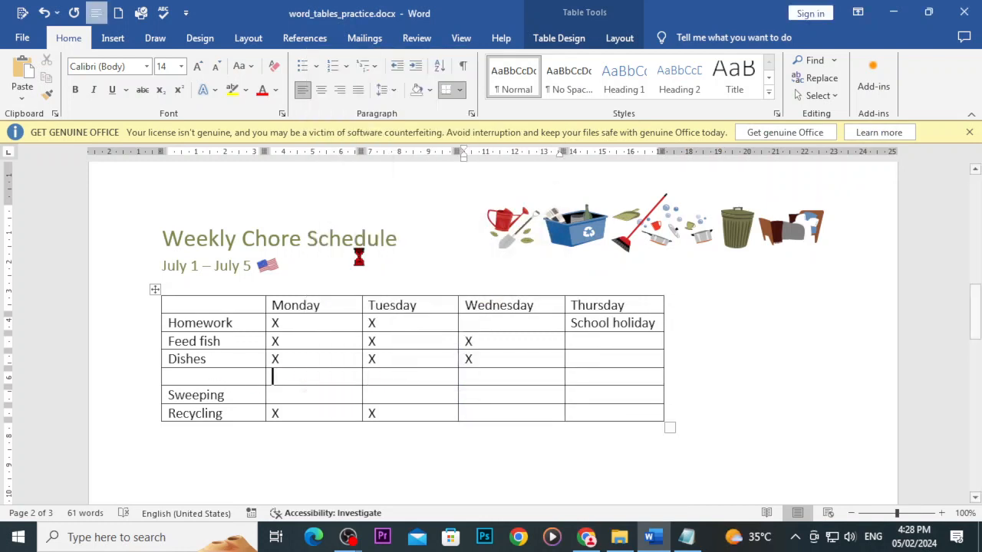
{"action": "left_click", "coordinate": [472, 270]}
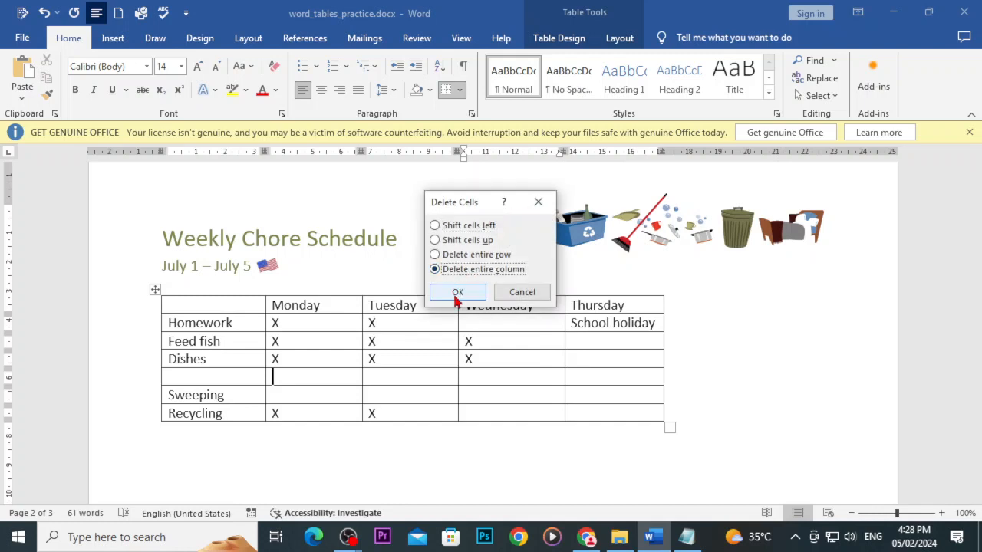
{"action": "left_click", "coordinate": [441, 254]}
{"action": "left_click", "coordinate": [445, 293]}
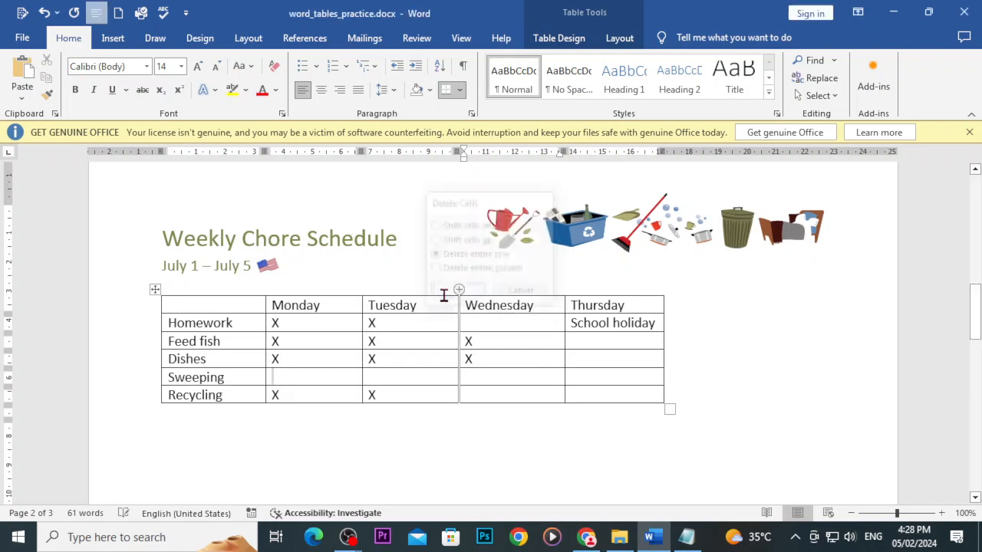
Switch to the tutorial in the browser and read the section on applying a table style, including how to select the table.
{"action": "left_click", "coordinate": [586, 536]}
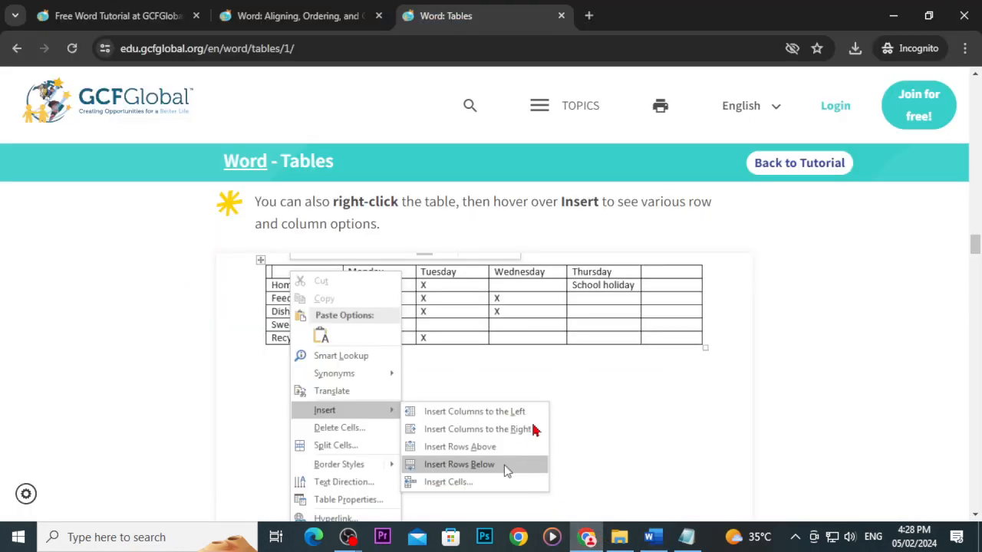
{"action": "scroll", "coordinate": [506, 471], "scroll_direction": "down", "scroll_amount": 5}
{"action": "scroll", "coordinate": [427, 278], "scroll_direction": "down", "scroll_amount": 3}
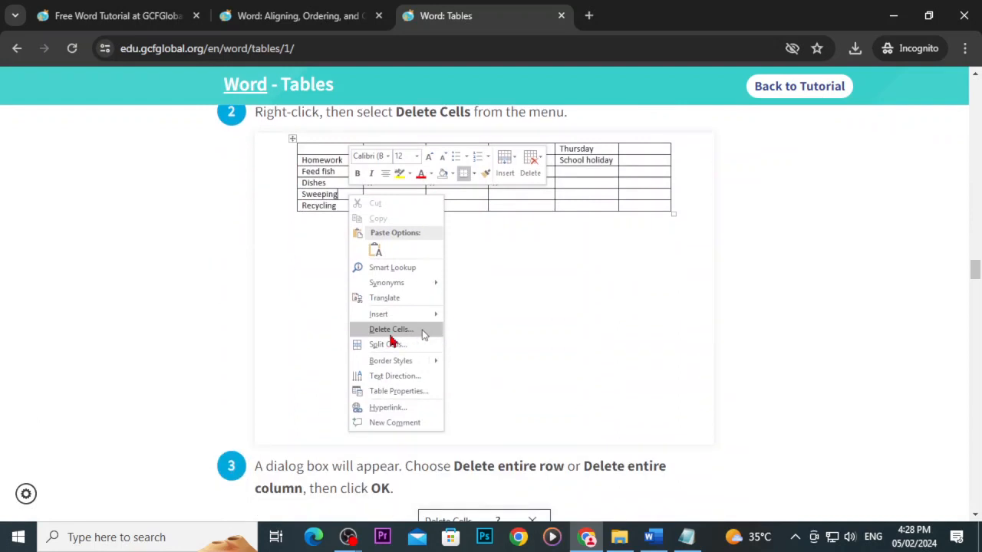
{"action": "scroll", "coordinate": [465, 344], "scroll_direction": "down", "scroll_amount": 4}
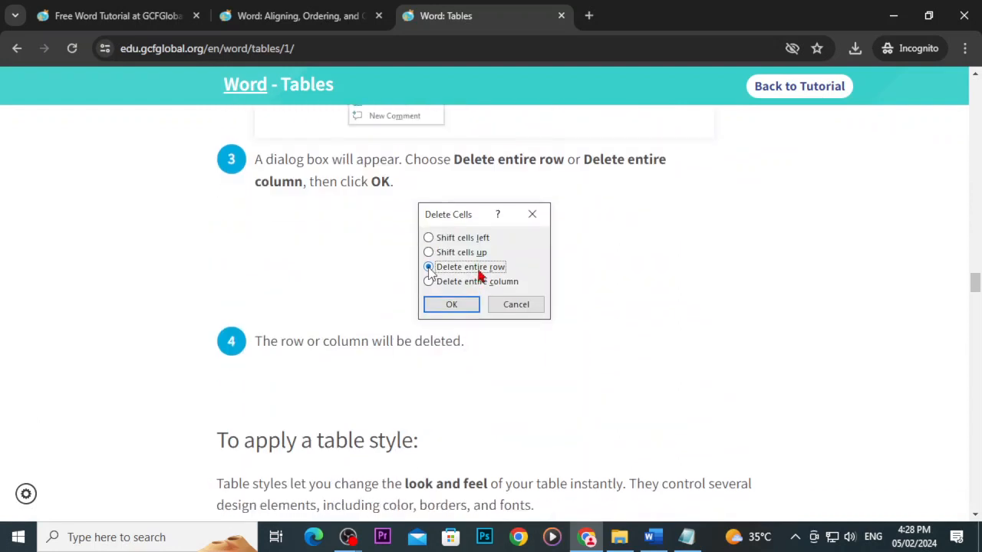
{"action": "scroll", "coordinate": [480, 276], "scroll_direction": "down", "scroll_amount": 2}
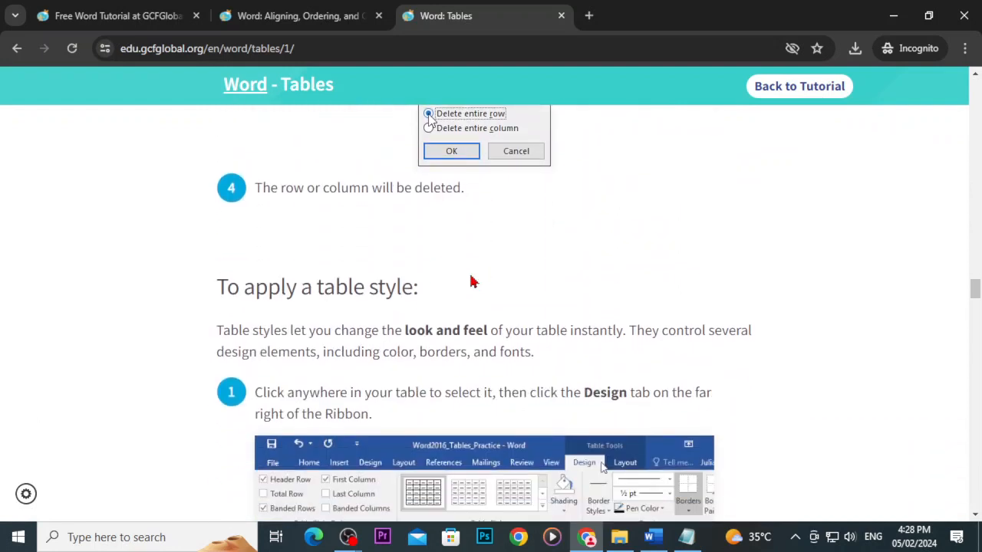
{"action": "scroll", "coordinate": [471, 281], "scroll_direction": "down", "scroll_amount": 1}
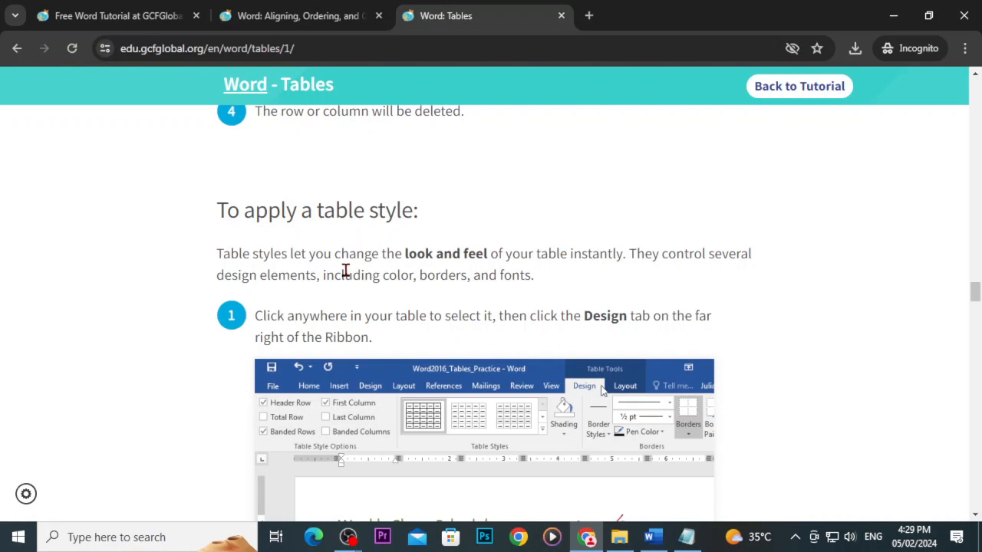
{"action": "scroll", "coordinate": [364, 324], "scroll_direction": "down", "scroll_amount": 1}
{"action": "scroll", "coordinate": [449, 376], "scroll_direction": "down", "scroll_amount": 2}
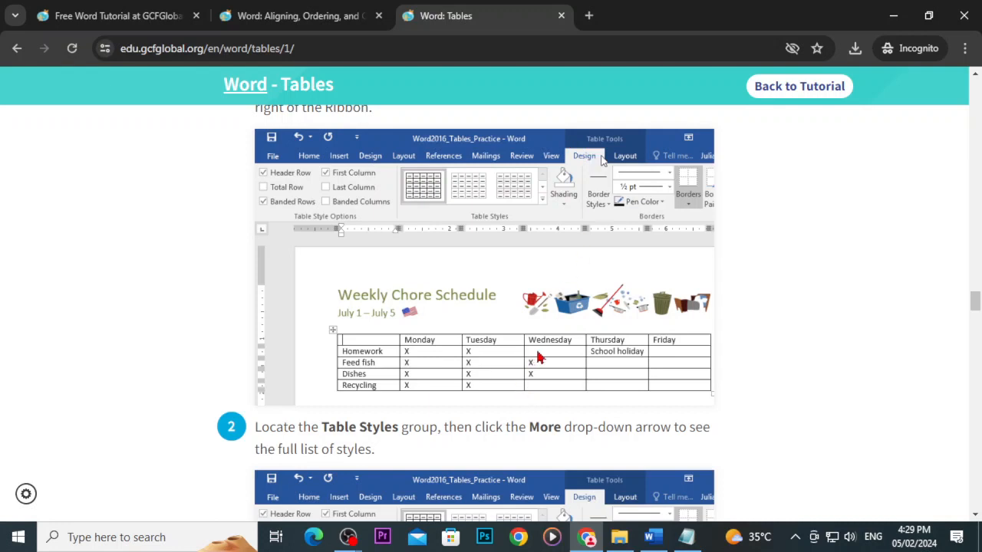
Check in Word how selecting the chore table offers the table design tools, and return to the tutorial's step on the full style list.
{"action": "key", "text": "alt+Tab"}
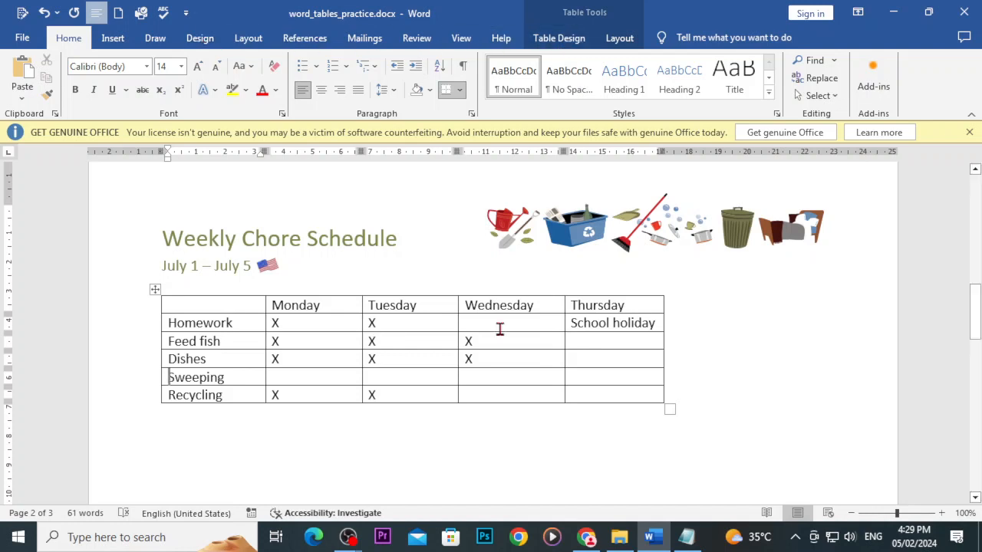
{"action": "left_click", "coordinate": [635, 459]}
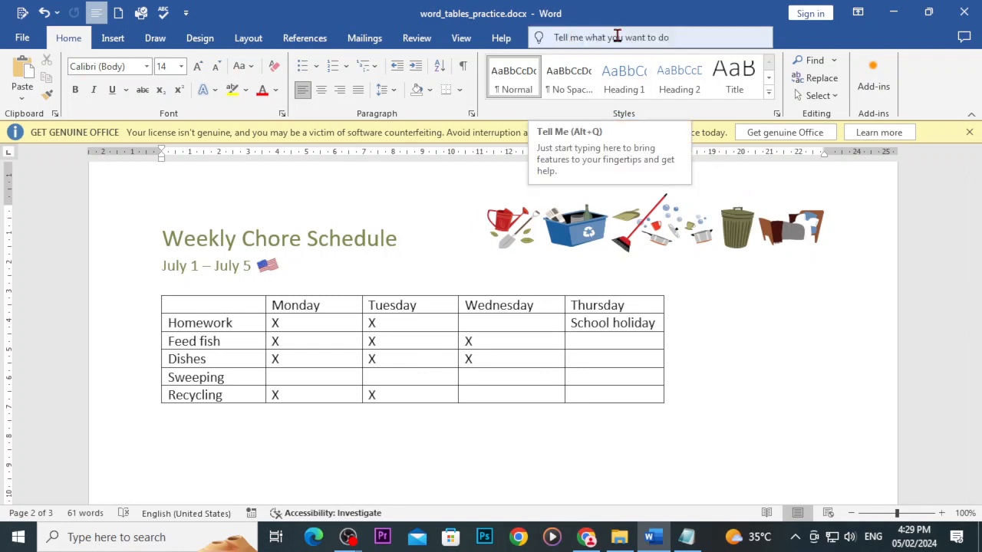
{"action": "left_click", "coordinate": [398, 378]}
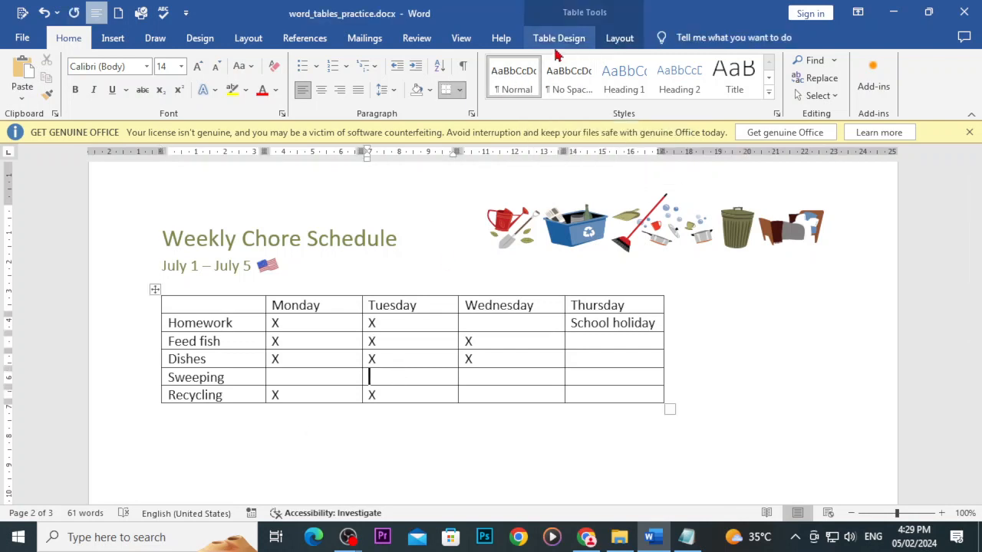
{"action": "left_click", "coordinate": [591, 541]}
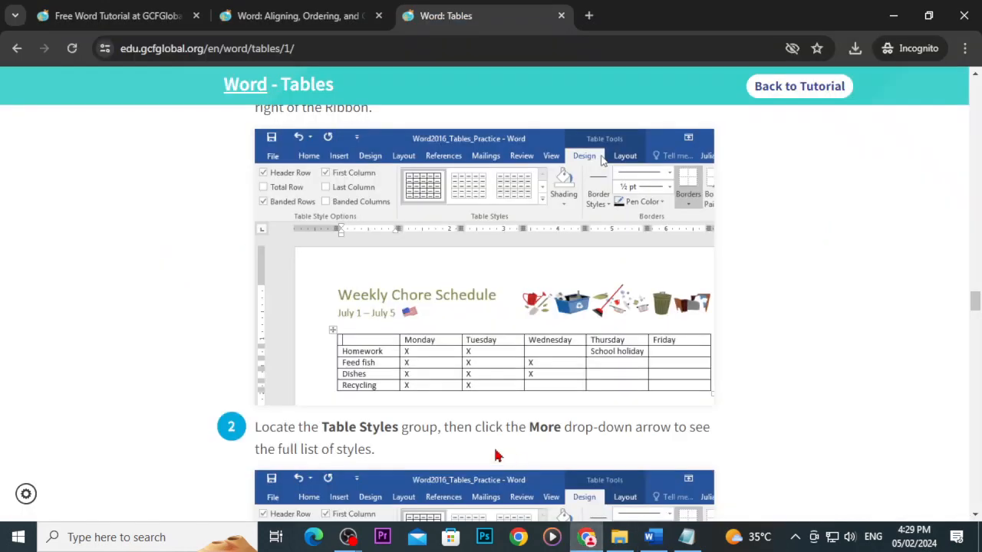
{"action": "scroll", "coordinate": [399, 424], "scroll_direction": "up", "scroll_amount": 2}
{"action": "scroll", "coordinate": [399, 424], "scroll_direction": "down", "scroll_amount": 2}
{"action": "scroll", "coordinate": [580, 278], "scroll_direction": "down", "scroll_amount": 3}
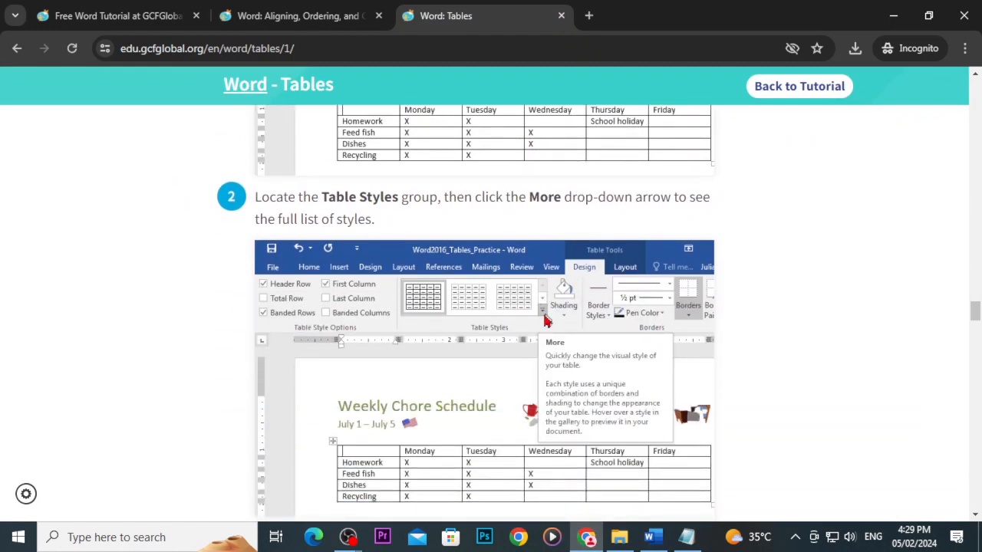
Switch to Word and apply the blue Grid Tables style with solid header row and first column to the chore table.
{"action": "left_click", "coordinate": [653, 538]}
{"action": "left_click", "coordinate": [463, 355]}
{"action": "left_click", "coordinate": [445, 353]}
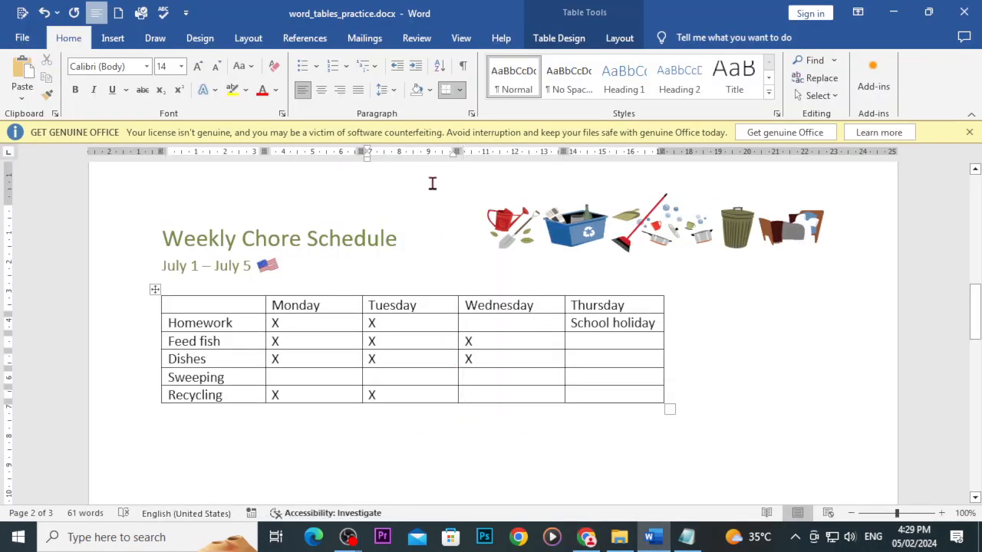
{"action": "left_click", "coordinate": [581, 43]}
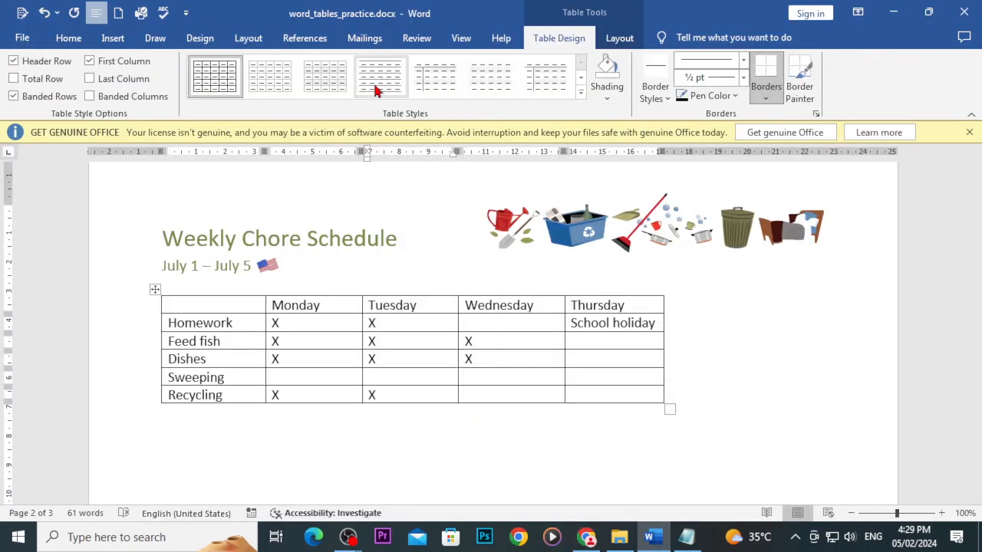
{"action": "left_click", "coordinate": [583, 81]}
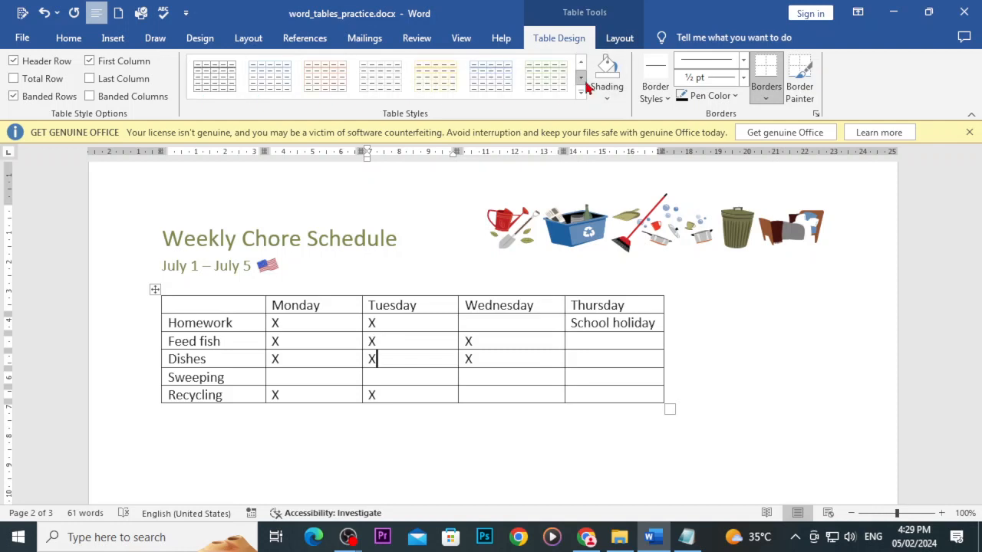
{"action": "left_click", "coordinate": [583, 80]}
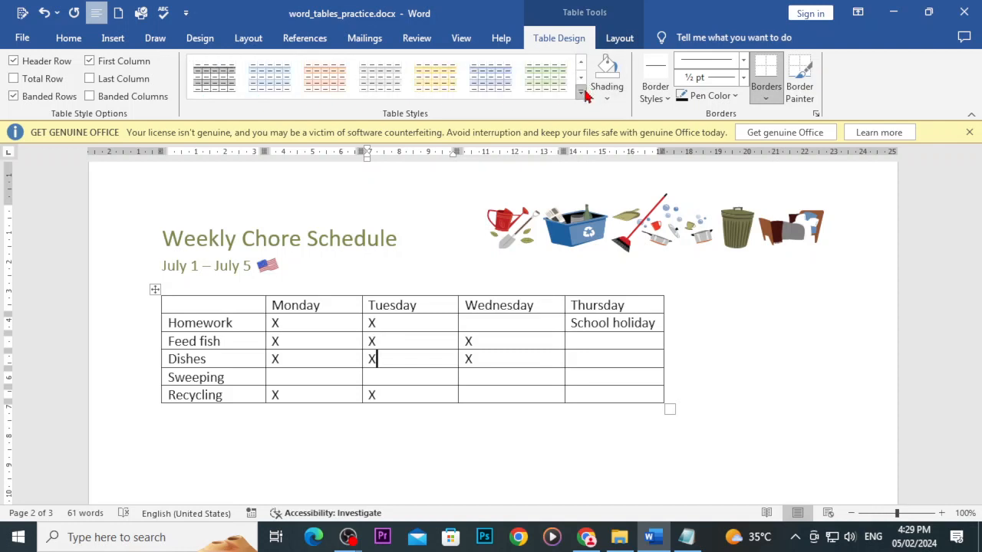
{"action": "left_click", "coordinate": [581, 93]}
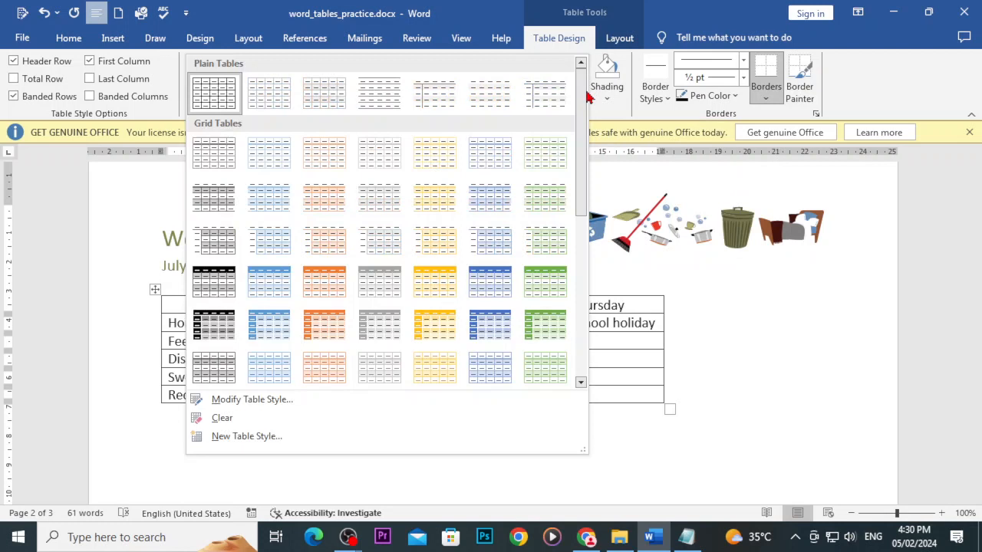
{"action": "left_click_drag", "start_coordinate": [582, 106], "coordinate": [579, 137]}
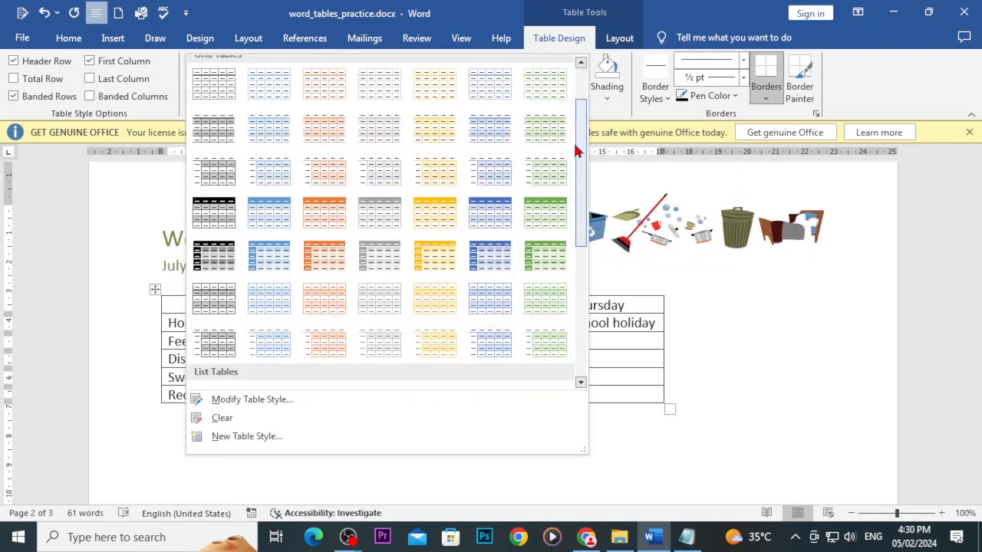
{"action": "scroll", "coordinate": [499, 210], "scroll_direction": "down", "scroll_amount": 1}
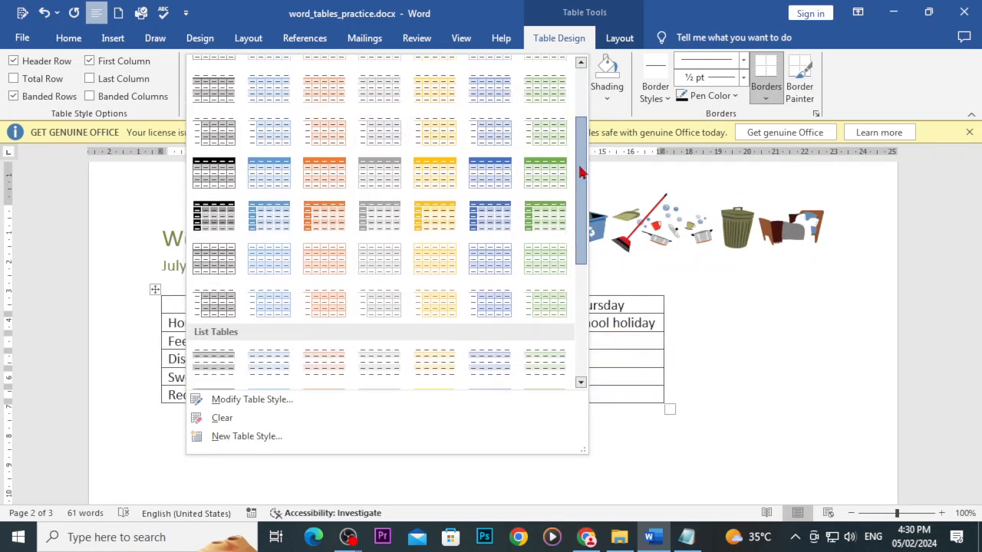
{"action": "left_click", "coordinate": [499, 210]}
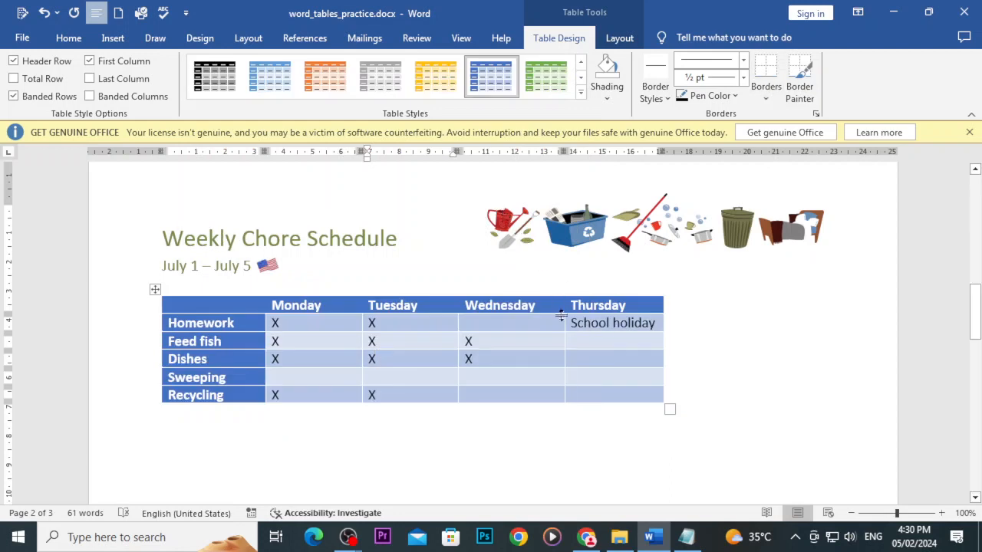
Switch to the tutorial in the browser and read the section on modifying table style options.
{"action": "mouse_move", "coordinate": [597, 539]}
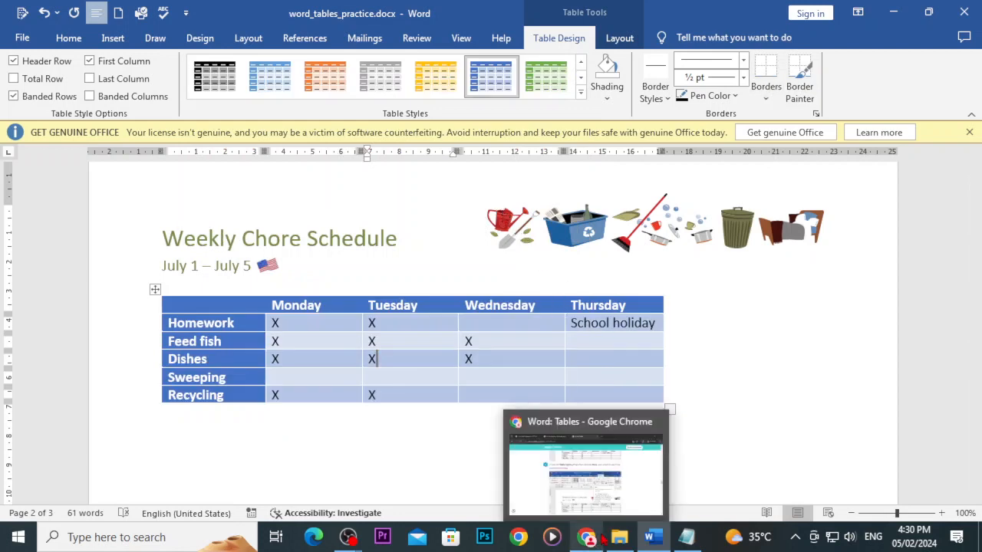
{"action": "left_click", "coordinate": [601, 538]}
{"action": "scroll", "coordinate": [497, 419], "scroll_direction": "down", "scroll_amount": 4}
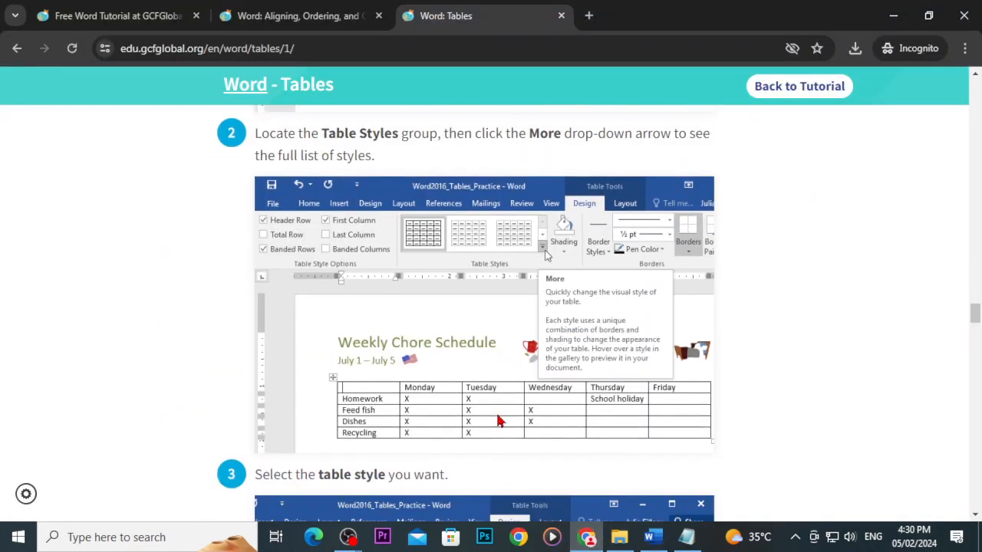
{"action": "scroll", "coordinate": [498, 423], "scroll_direction": "down", "scroll_amount": 8}
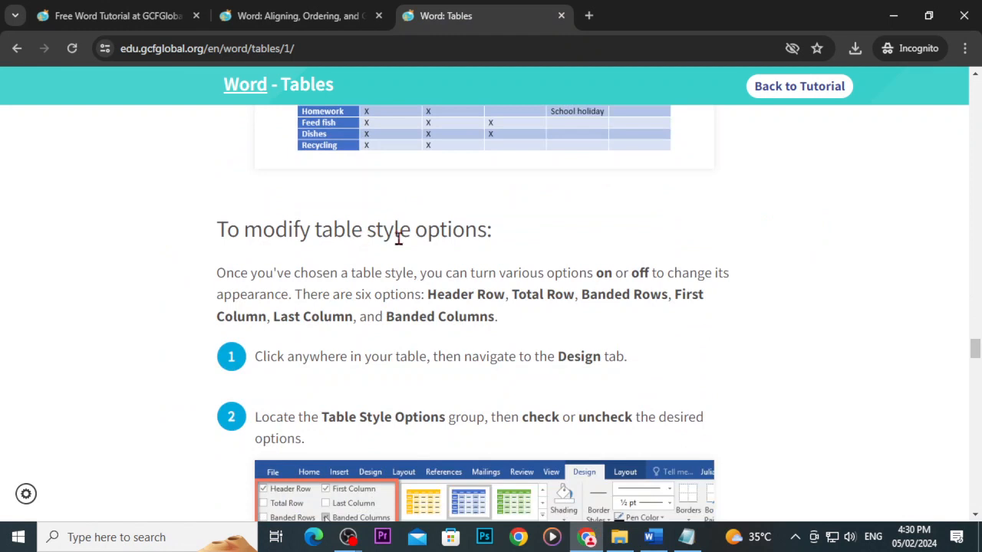
{"action": "scroll", "coordinate": [420, 246], "scroll_direction": "down", "scroll_amount": 1}
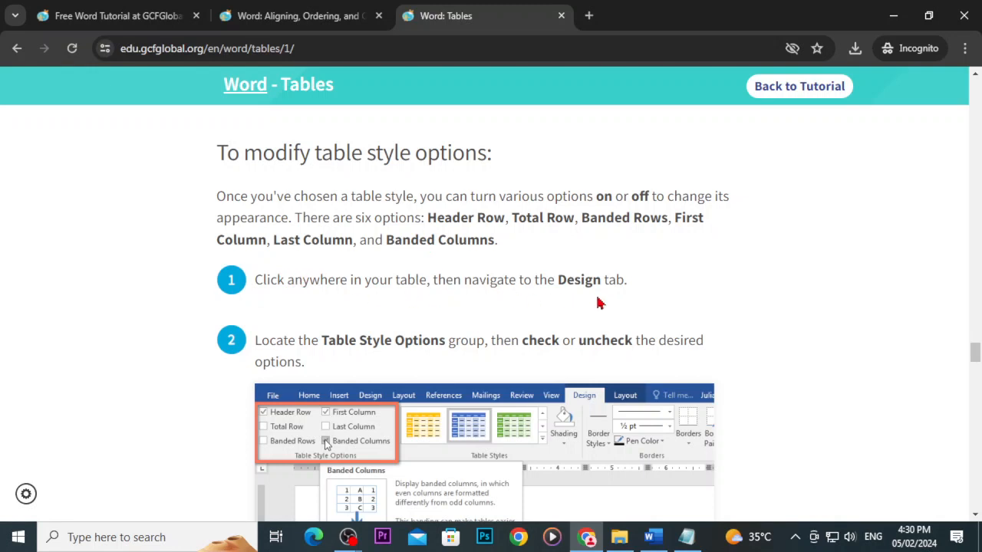
{"action": "scroll", "coordinate": [573, 493], "scroll_direction": "down", "scroll_amount": 3}
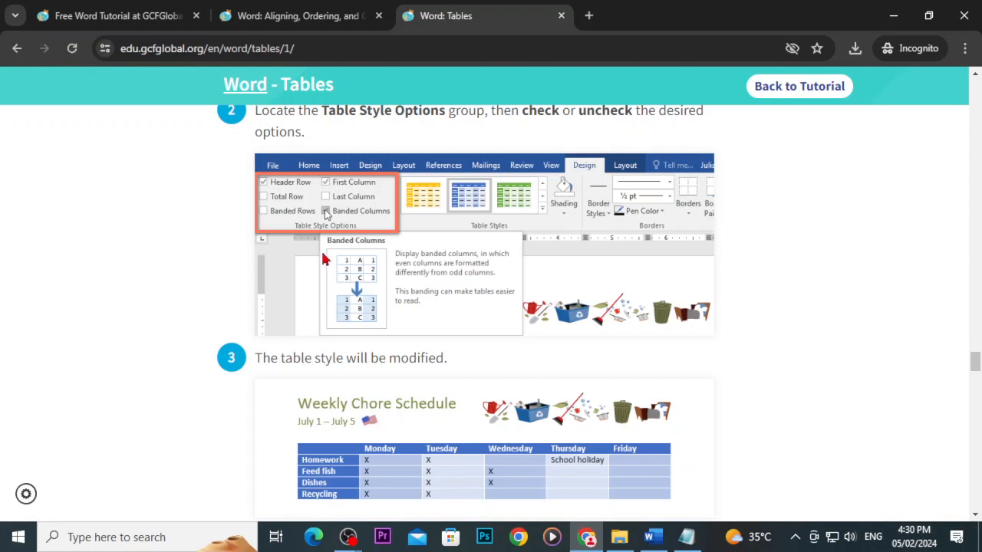
{"action": "scroll", "coordinate": [460, 412], "scroll_direction": "down", "scroll_amount": 2}
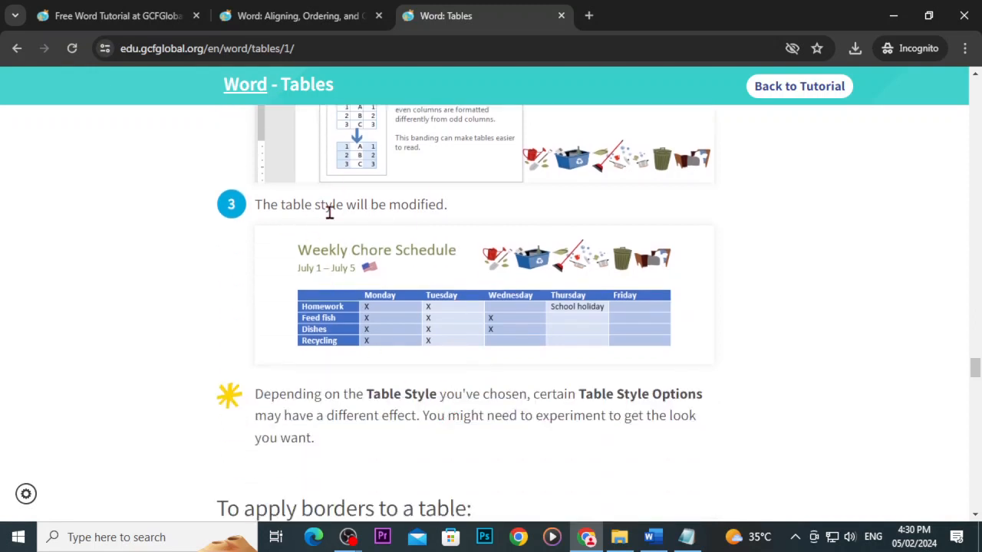
{"action": "scroll", "coordinate": [430, 284], "scroll_direction": "up", "scroll_amount": 6}
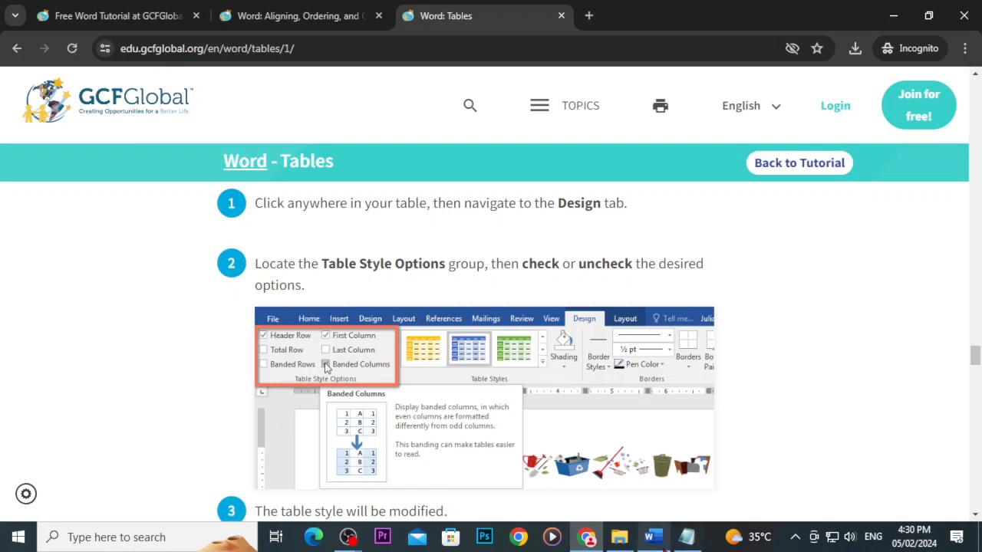
Switch to Word and toggle the chore table's Header Row option off and back on.
{"action": "left_click", "coordinate": [650, 536]}
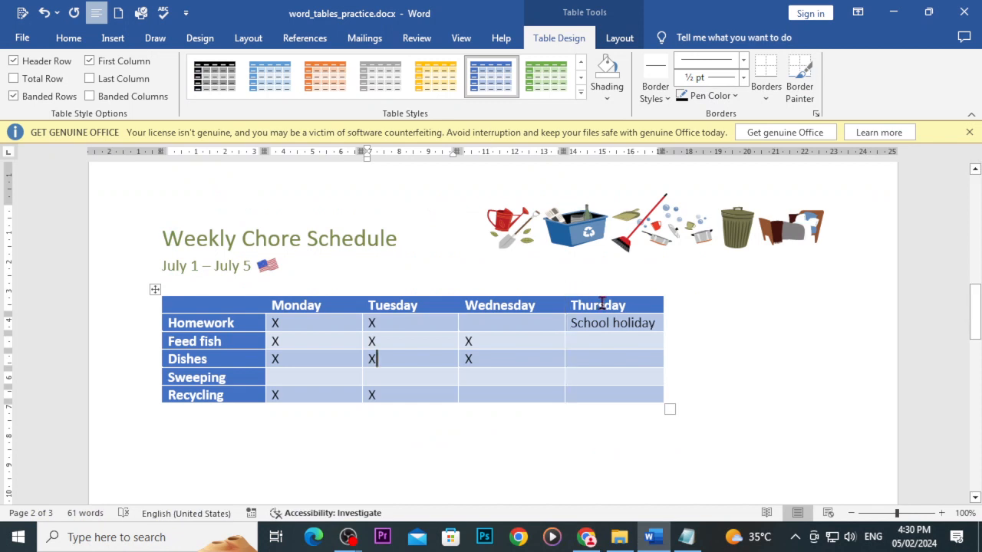
{"action": "left_click", "coordinate": [331, 340]}
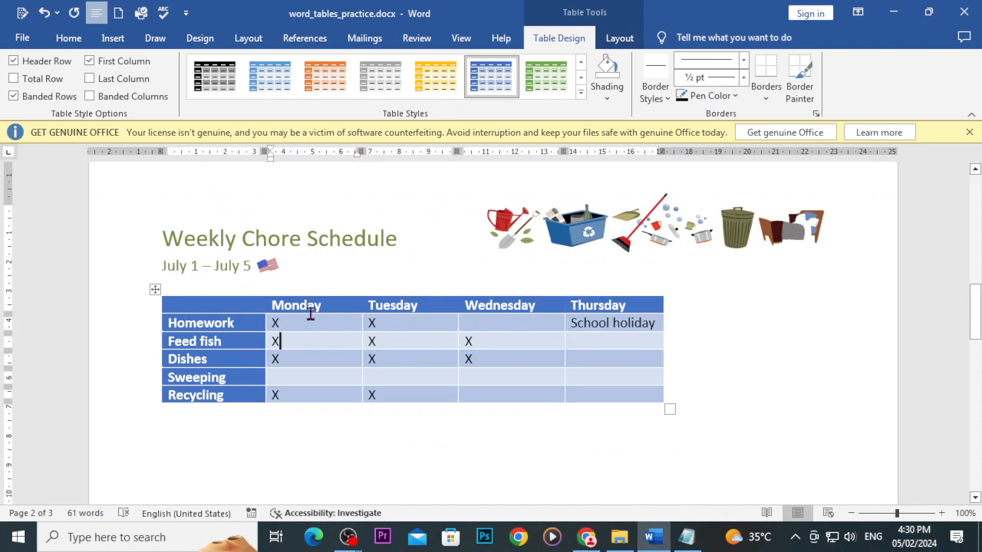
{"action": "left_click", "coordinate": [13, 62]}
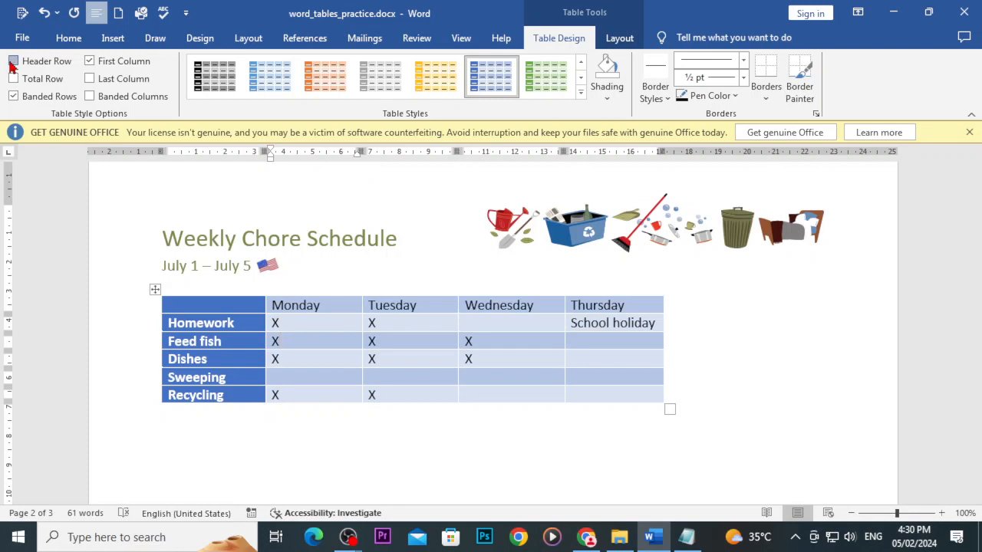
{"action": "left_click", "coordinate": [13, 63]}
{"action": "left_click", "coordinate": [12, 62]}
{"action": "left_click", "coordinate": [14, 63]}
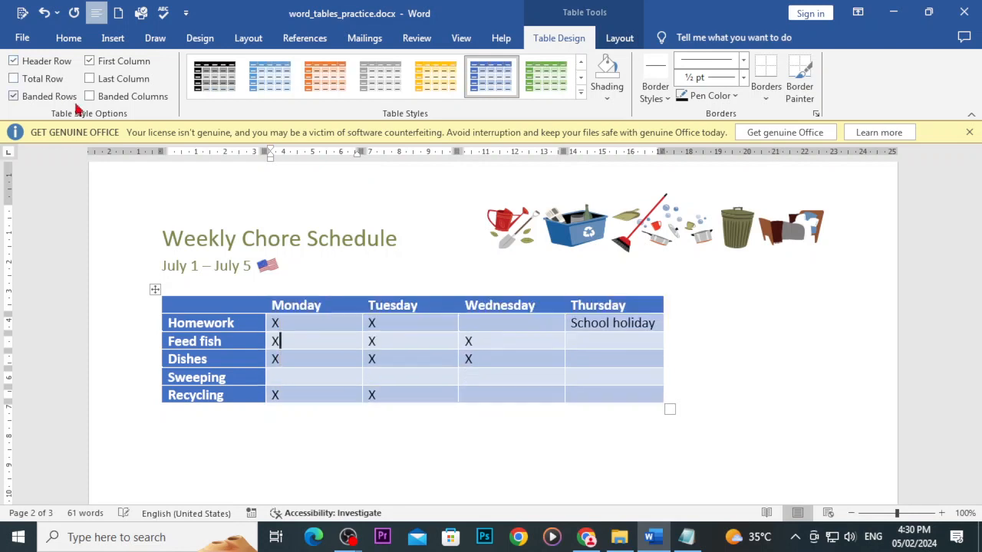
Turn on the Banded Columns option for the chore table.
{"action": "left_click", "coordinate": [89, 95]}
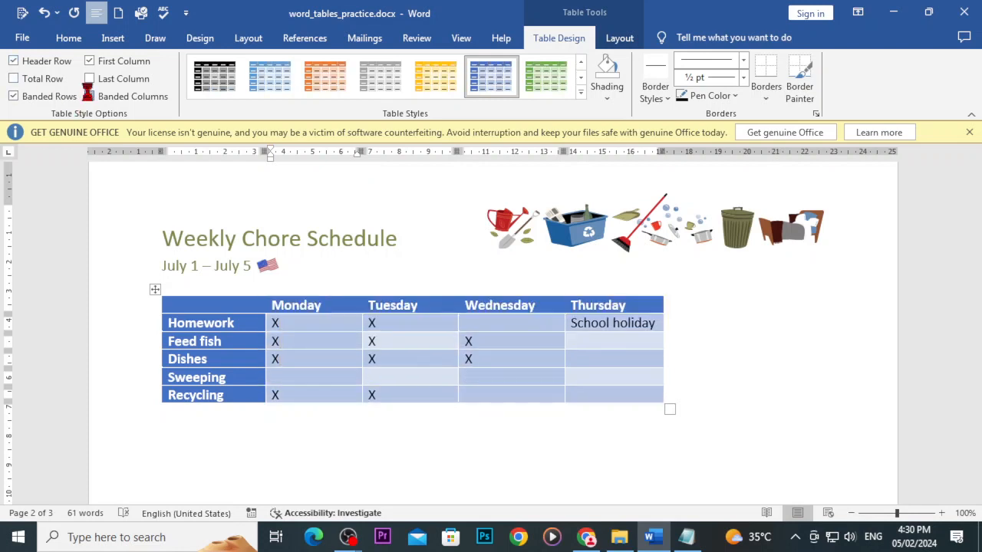
{"action": "left_click", "coordinate": [89, 96]}
{"action": "left_click", "coordinate": [90, 96]}
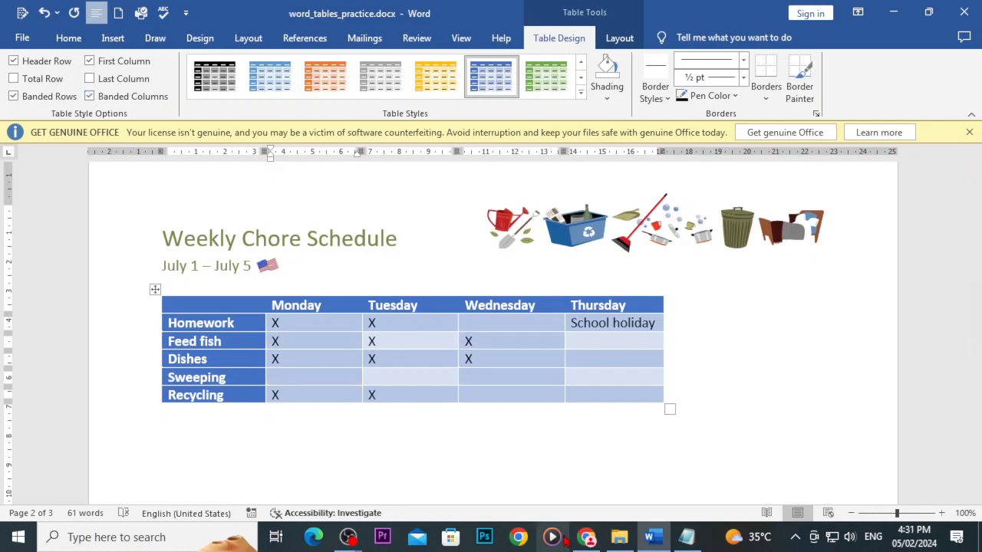
Switch to the tutorial in the browser and read the first steps on applying borders to a table.
{"action": "left_click", "coordinate": [586, 537]}
{"action": "scroll", "coordinate": [404, 375], "scroll_direction": "down", "scroll_amount": 4}
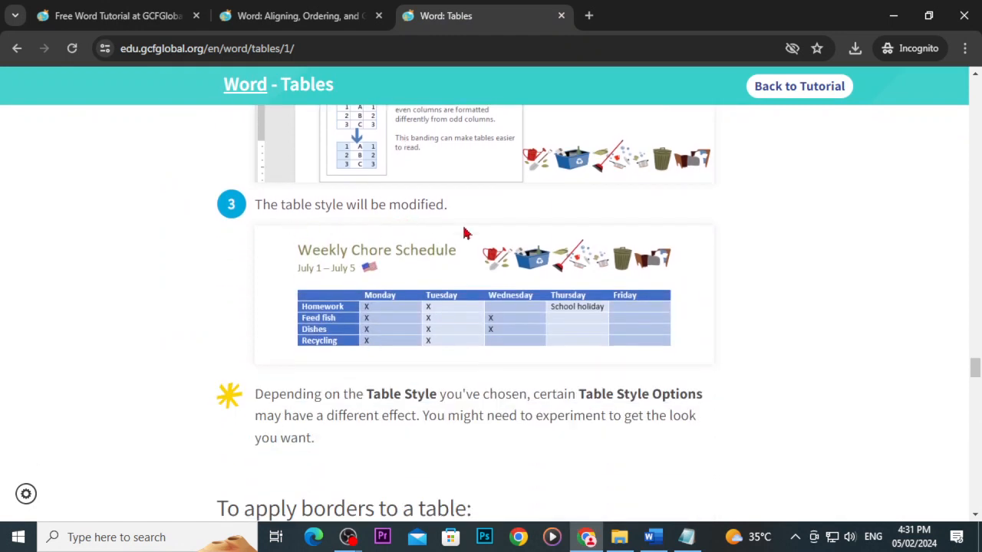
{"action": "scroll", "coordinate": [480, 366], "scroll_direction": "down", "scroll_amount": 3}
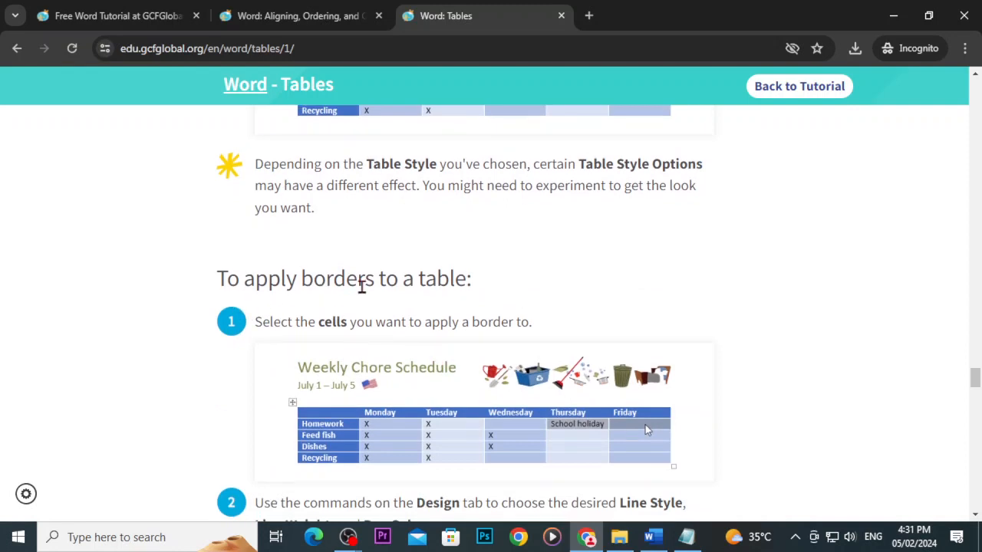
{"action": "scroll", "coordinate": [472, 357], "scroll_direction": "down", "scroll_amount": 2}
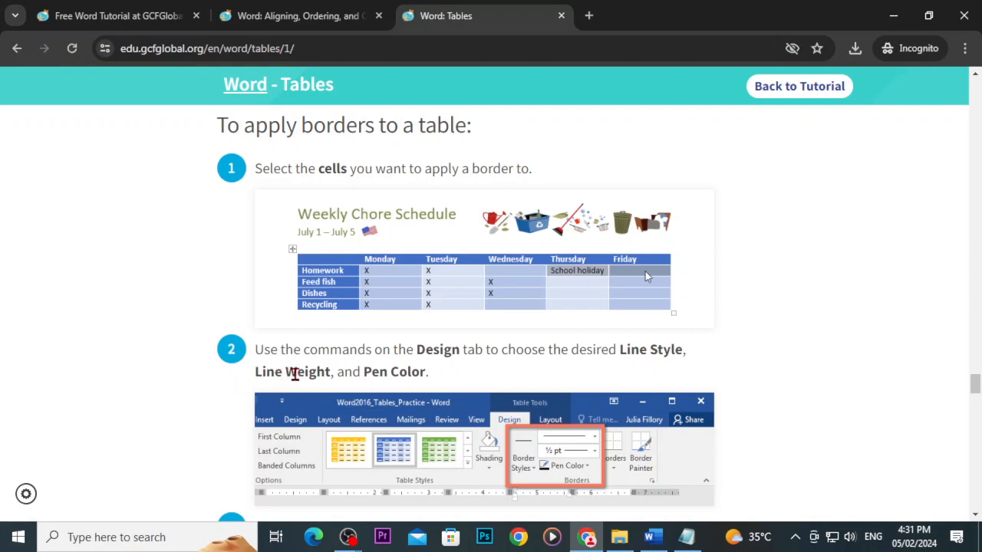
{"action": "scroll", "coordinate": [391, 380], "scroll_direction": "down", "scroll_amount": 2}
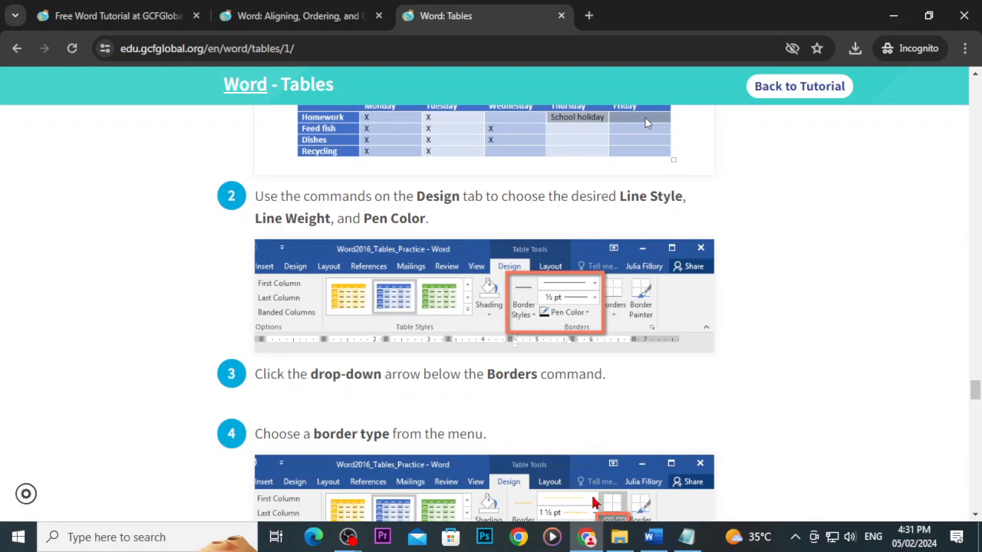
Switch to Word and paint a black 1 ½ pt single-line theme border beneath the Wednesday cell of the Feed fish row.
{"action": "left_click", "coordinate": [650, 538]}
{"action": "left_click", "coordinate": [516, 349]}
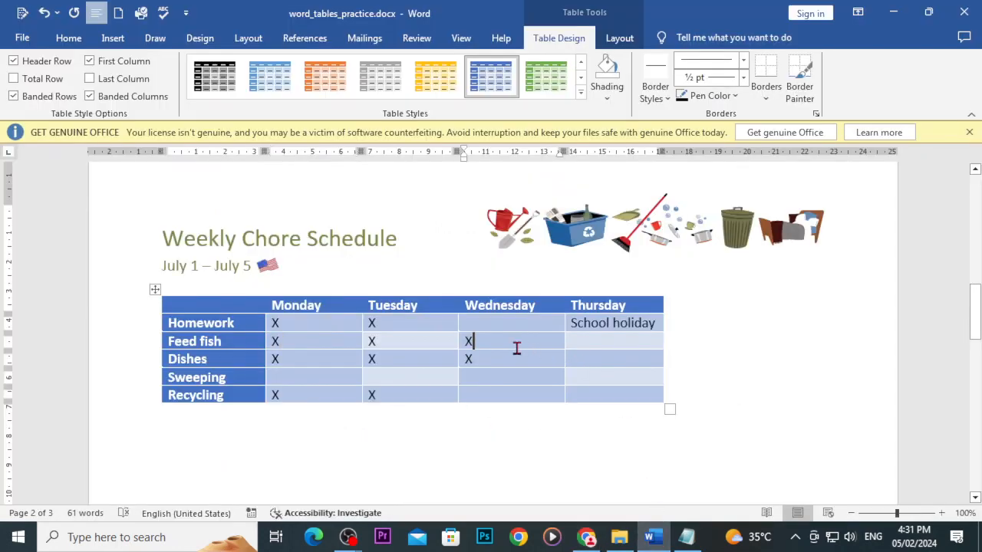
{"action": "left_click", "coordinate": [620, 38]}
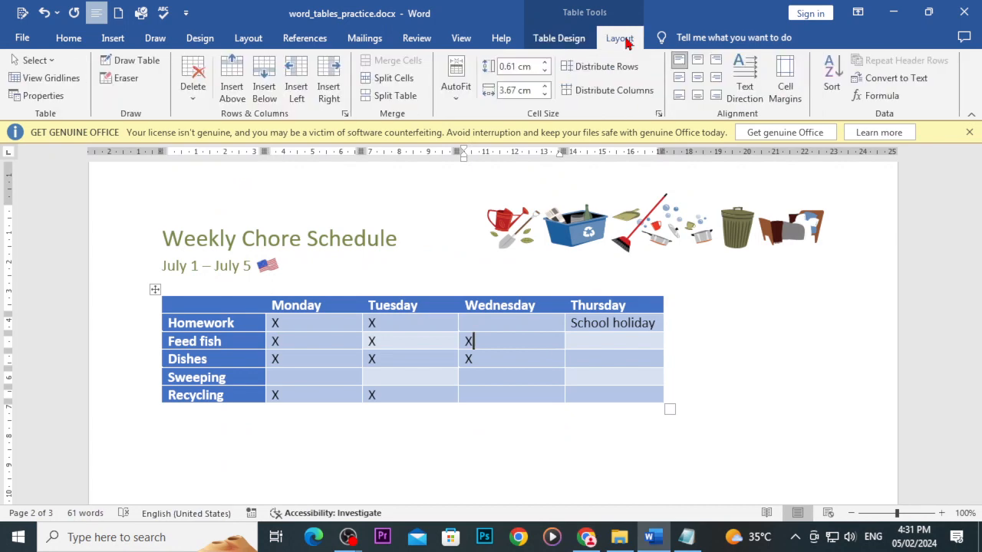
{"action": "left_click", "coordinate": [577, 39]}
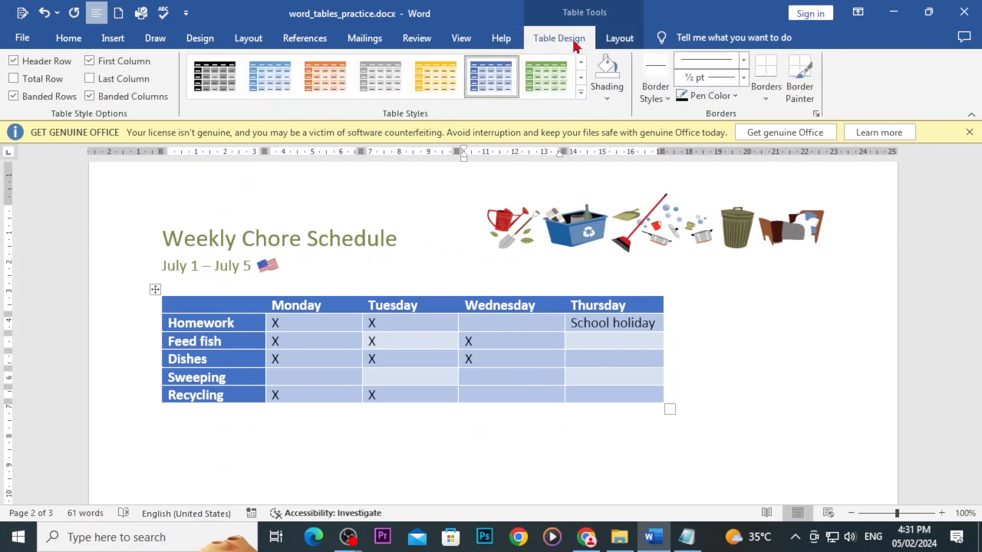
{"action": "left_click", "coordinate": [664, 98]}
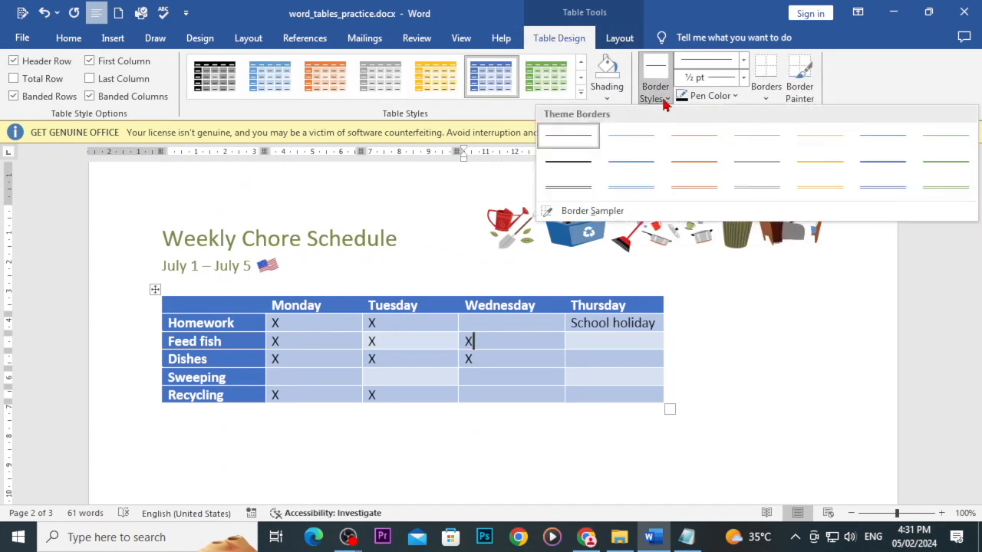
{"action": "left_click", "coordinate": [577, 172]}
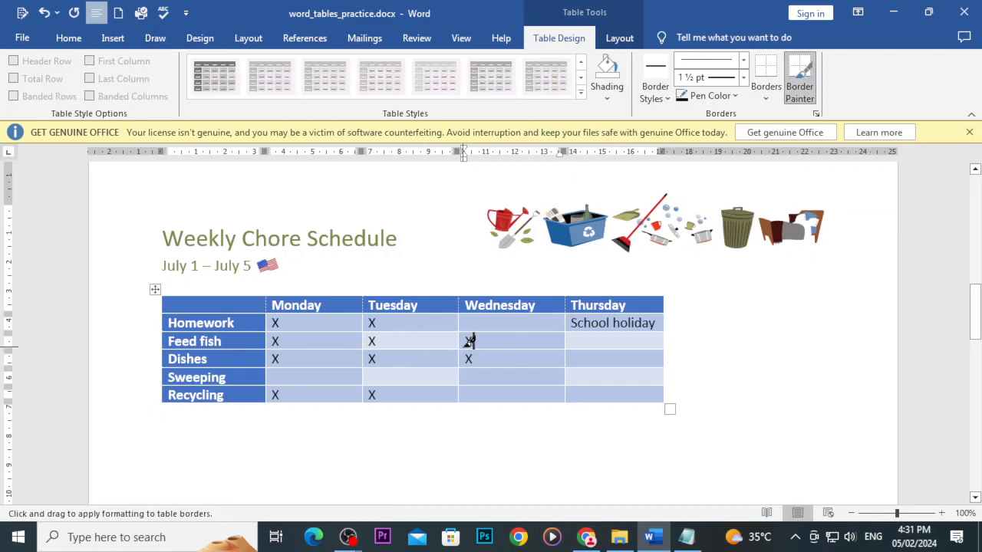
{"action": "left_click_drag", "start_coordinate": [462, 347], "coordinate": [549, 349]}
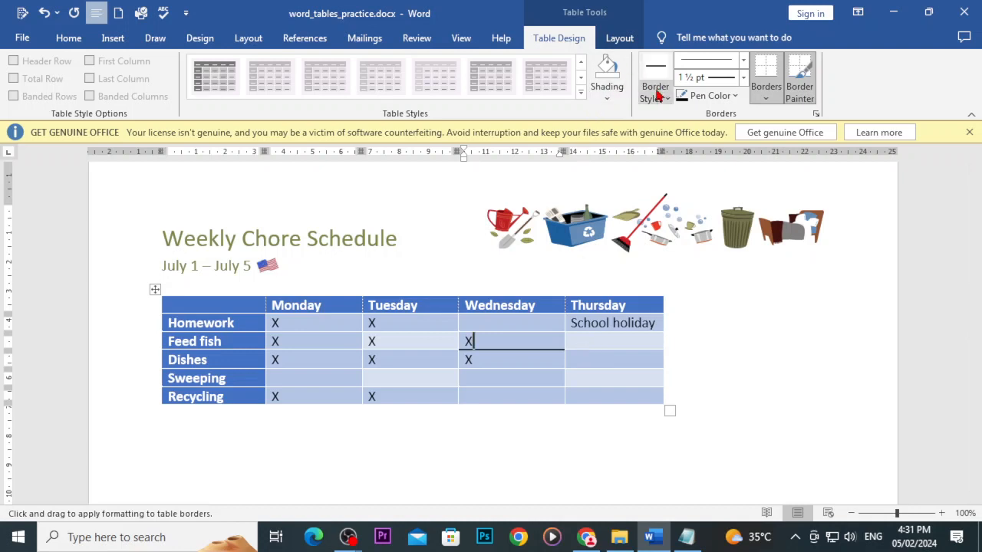
Set the border pen color to gold and paint a 1 ½ pt border beneath the Homework row's Tuesday and Wednesday cells.
{"action": "left_click", "coordinate": [609, 99]}
{"action": "left_click", "coordinate": [730, 99]}
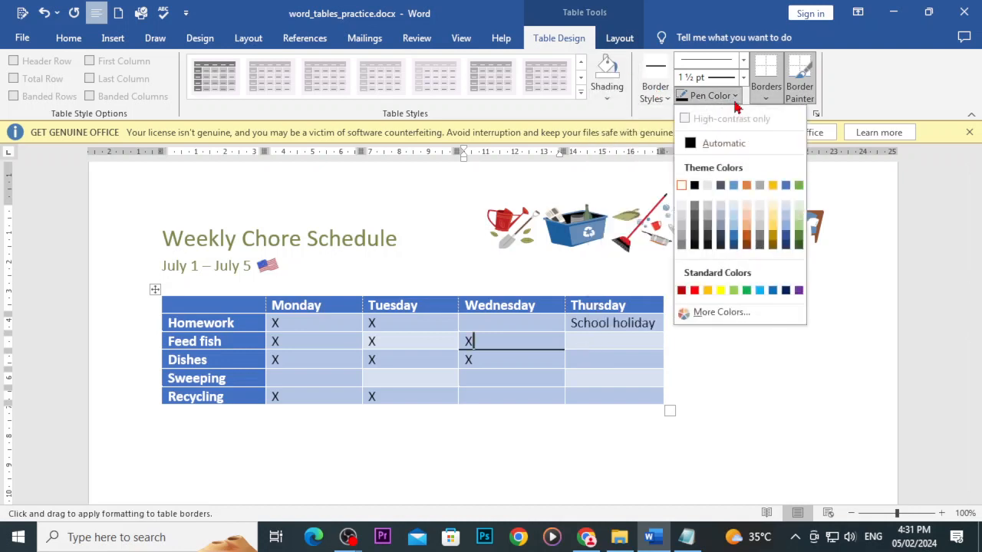
{"action": "left_click", "coordinate": [772, 185]}
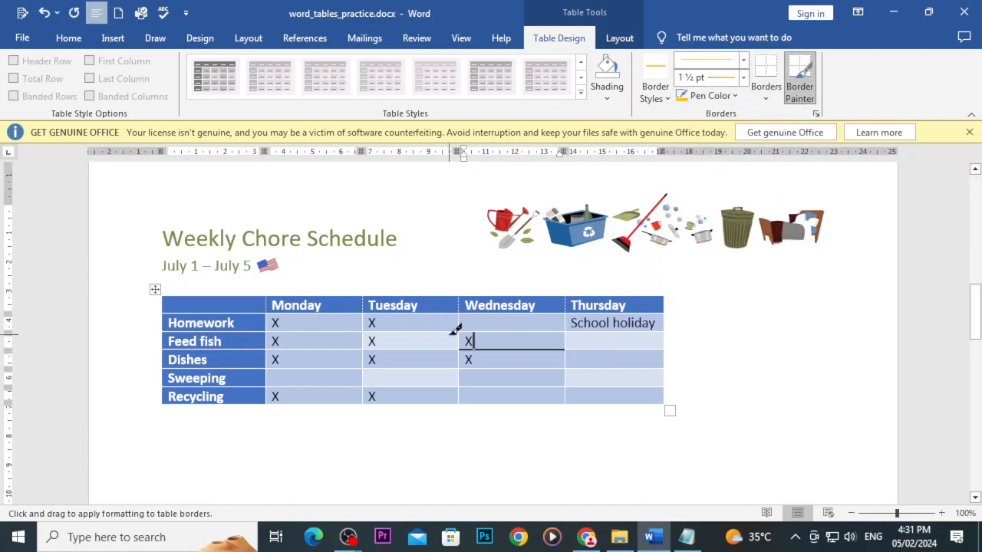
{"action": "mouse_move", "coordinate": [469, 326]}
{"action": "left_mouse_down"}
{"action": "mouse_move", "coordinate": [555, 315]}
{"action": "mouse_move", "coordinate": [591, 350]}
{"action": "left_mouse_up"}
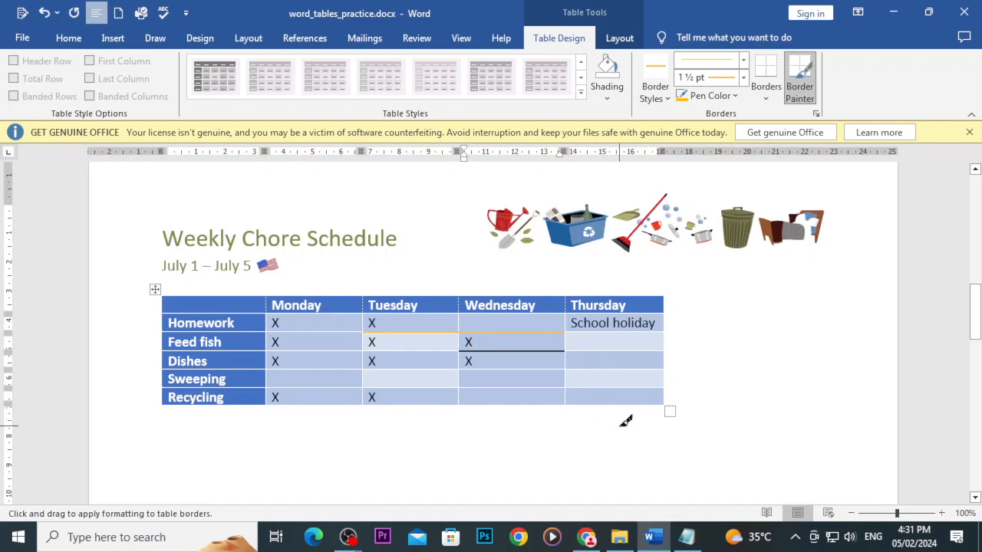
Apply the first Plain Tables style, a plain black grid, to the whole chore table.
{"action": "left_click", "coordinate": [769, 99]}
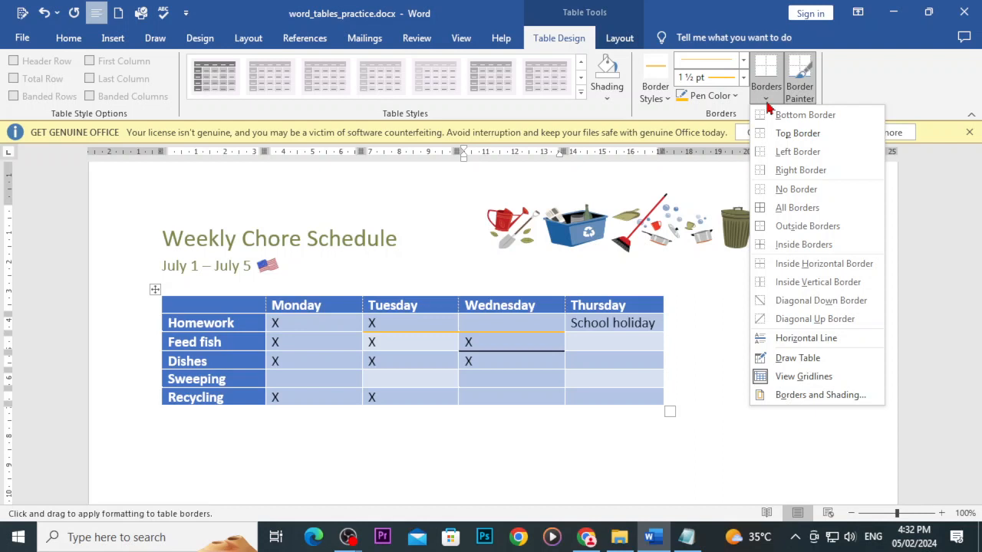
{"action": "left_click", "coordinate": [660, 412]}
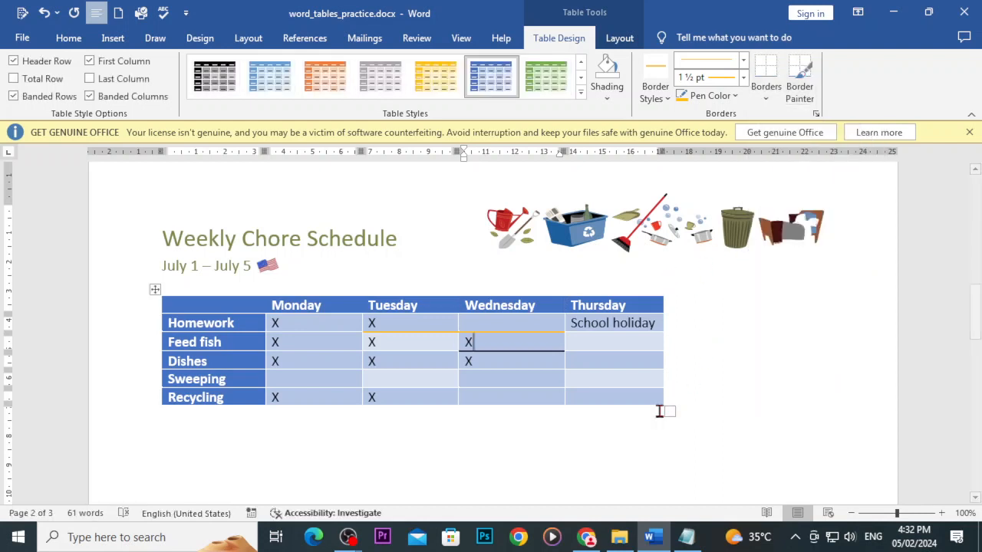
{"action": "left_click_drag", "start_coordinate": [587, 389], "coordinate": [207, 307]}
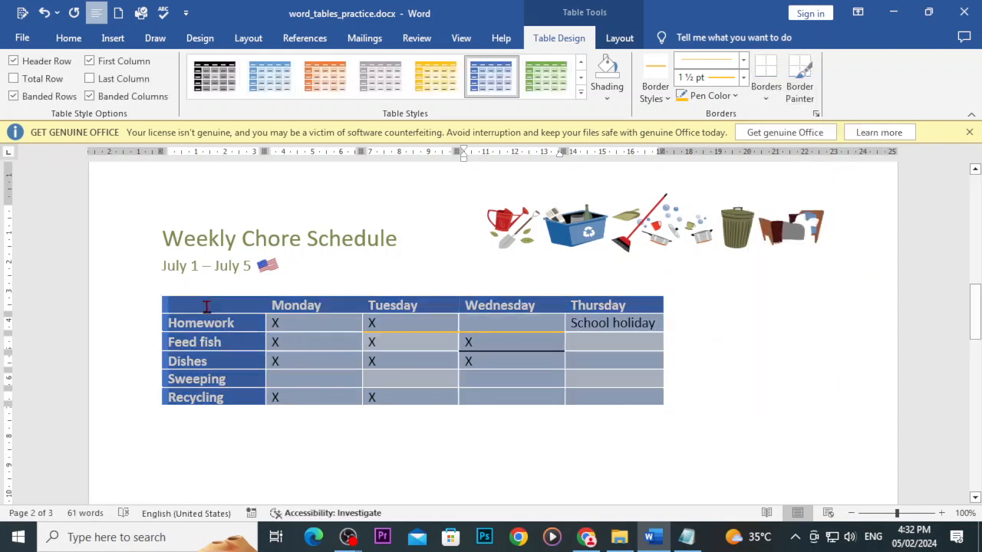
{"action": "left_click", "coordinate": [580, 91]}
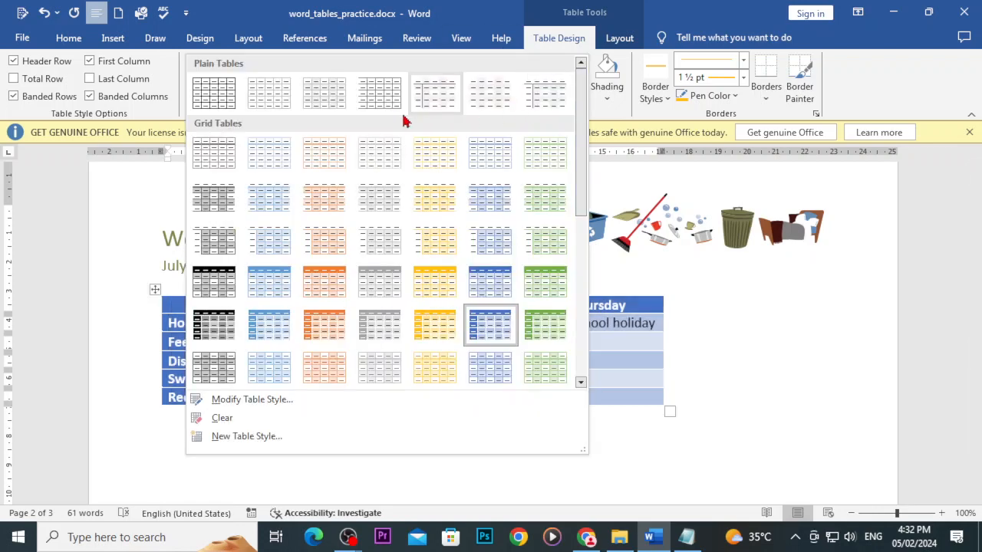
{"action": "left_click", "coordinate": [216, 105]}
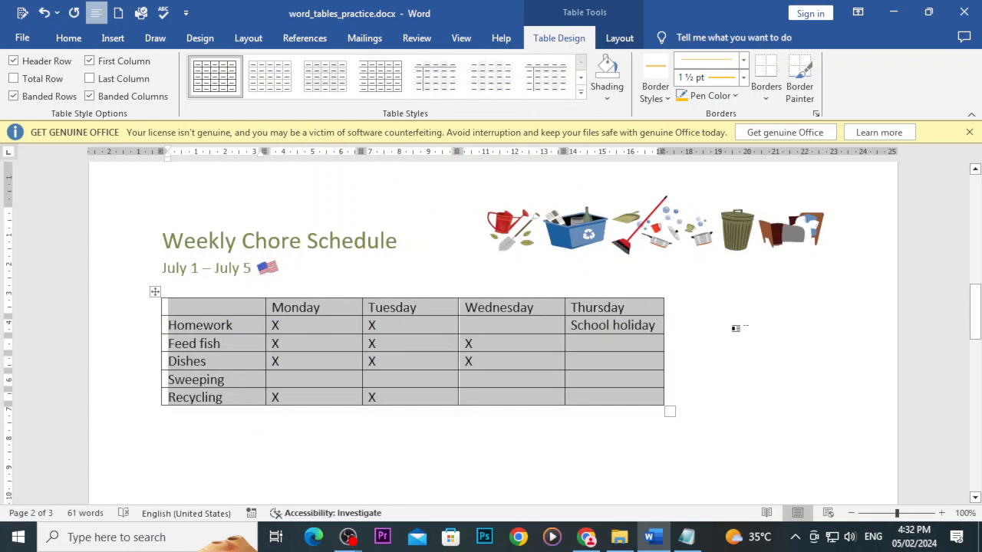
Select the entire chore table and remove all its borders with No Border.
{"action": "left_click", "coordinate": [736, 329]}
{"action": "left_click_drag", "start_coordinate": [639, 399], "coordinate": [184, 319]}
{"action": "left_click", "coordinate": [766, 96]}
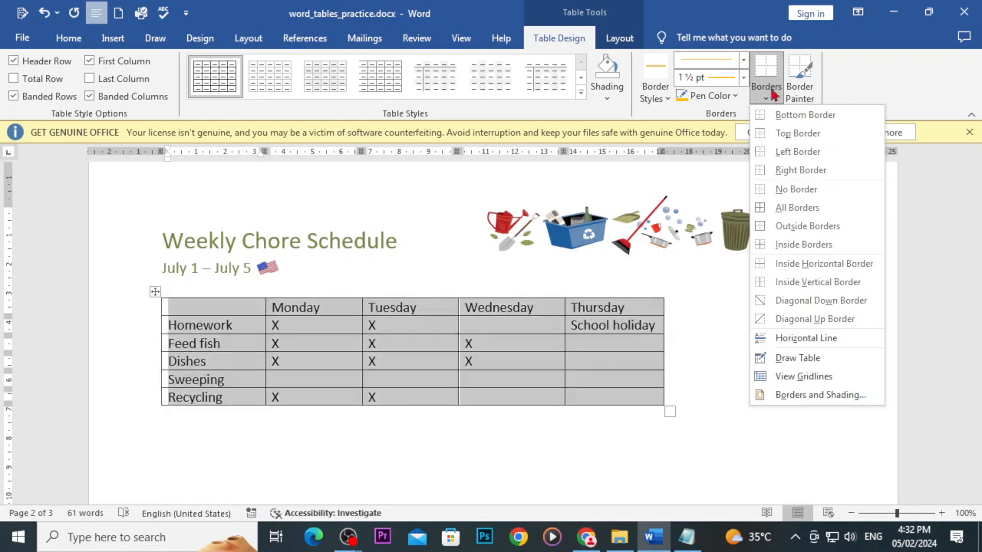
{"action": "left_click", "coordinate": [781, 188]}
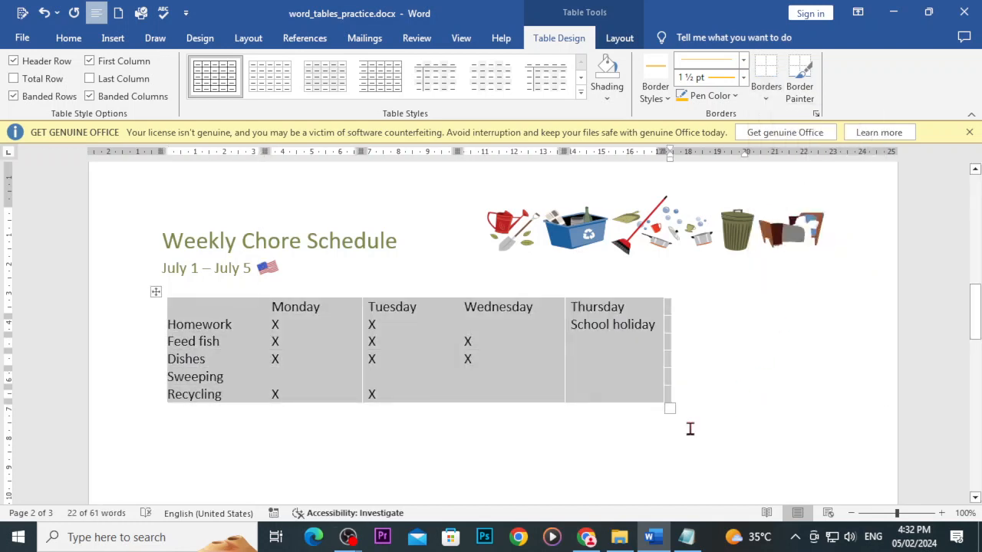
Switch to the tutorial in the browser and read the remaining steps on choosing and applying a border type.
{"action": "left_click", "coordinate": [586, 537]}
{"action": "scroll", "coordinate": [438, 394], "scroll_direction": "down", "scroll_amount": 1}
{"action": "scroll", "coordinate": [438, 393], "scroll_direction": "down", "scroll_amount": 1}
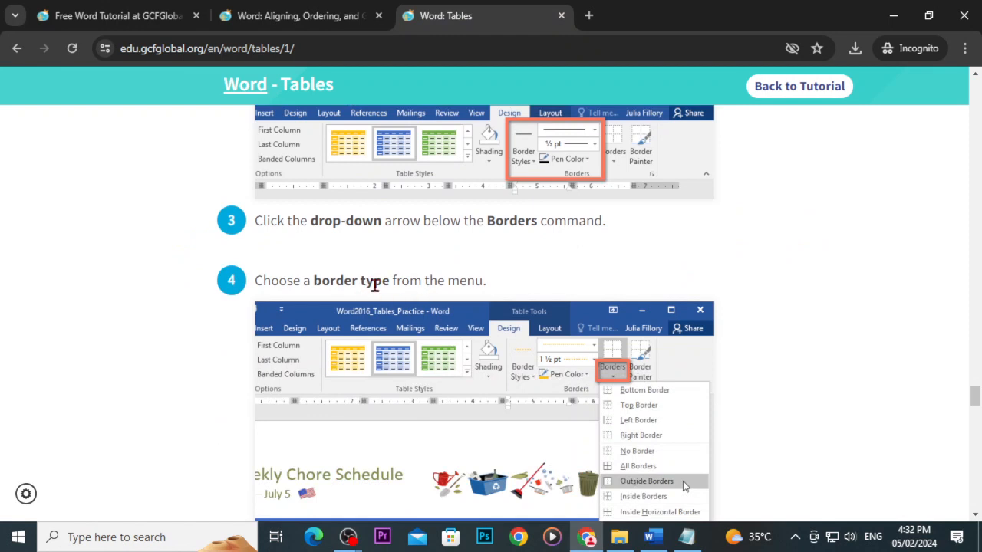
{"action": "scroll", "coordinate": [618, 387], "scroll_direction": "down", "scroll_amount": 1}
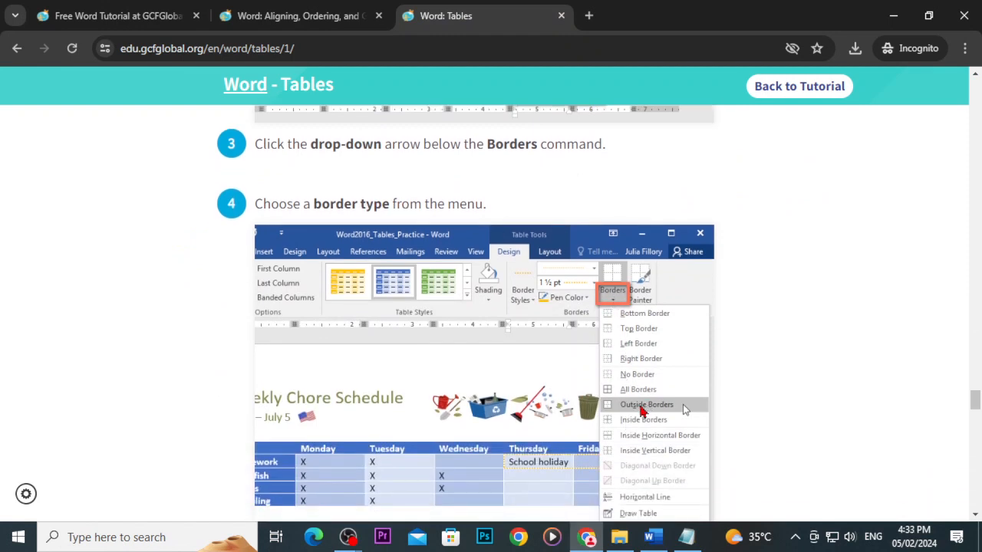
{"action": "scroll", "coordinate": [375, 259], "scroll_direction": "down", "scroll_amount": 5}
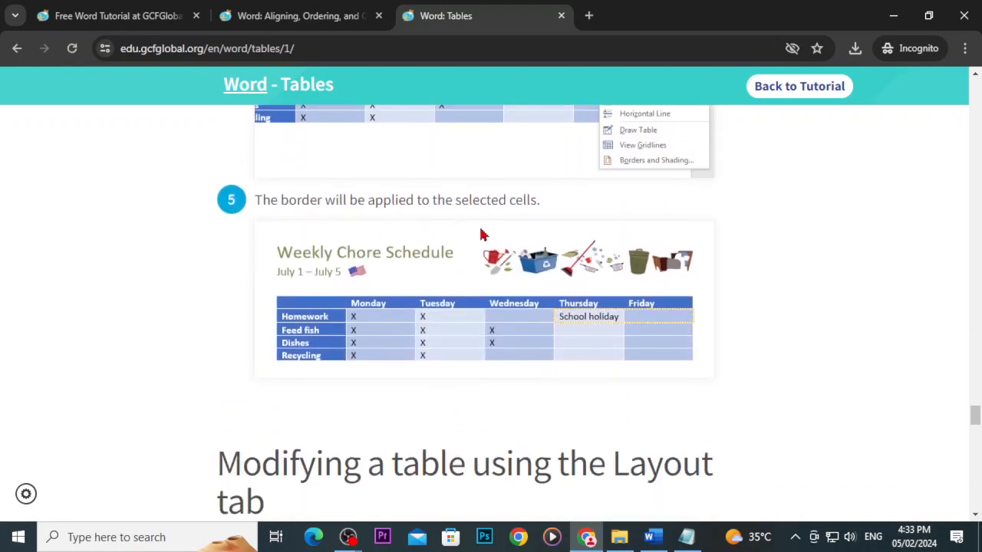
Examine the Layout tab interactive's notes on rows and columns, cell size, distributing rows/columns, cell text alignment and text direction.
{"action": "scroll", "coordinate": [480, 234], "scroll_direction": "down", "scroll_amount": 4}
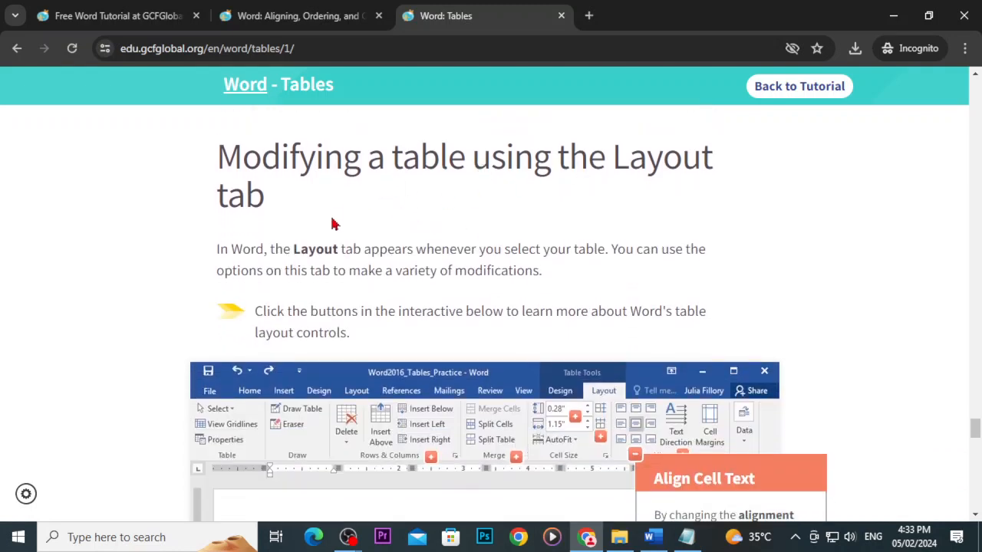
{"action": "scroll", "coordinate": [337, 226], "scroll_direction": "down", "scroll_amount": 2}
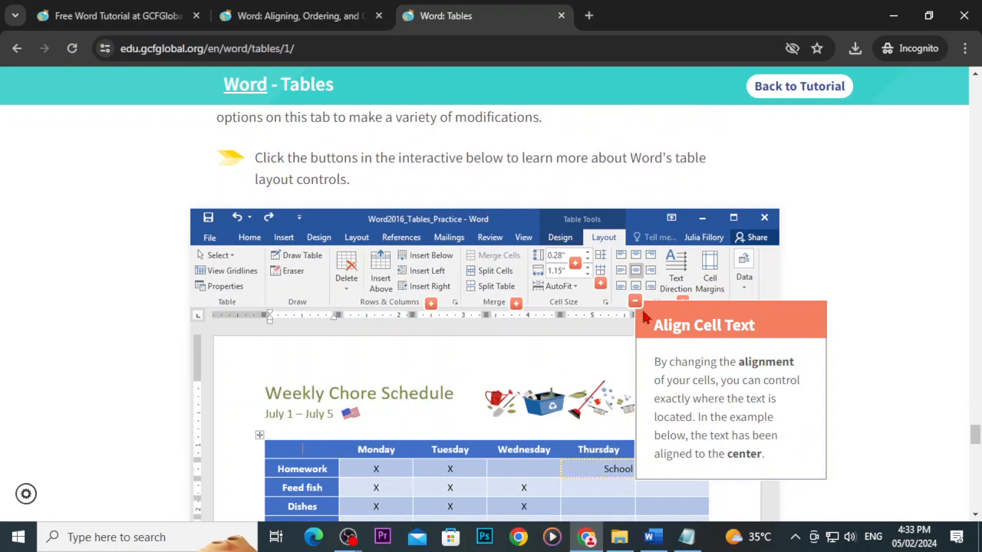
{"action": "left_click", "coordinate": [432, 308]}
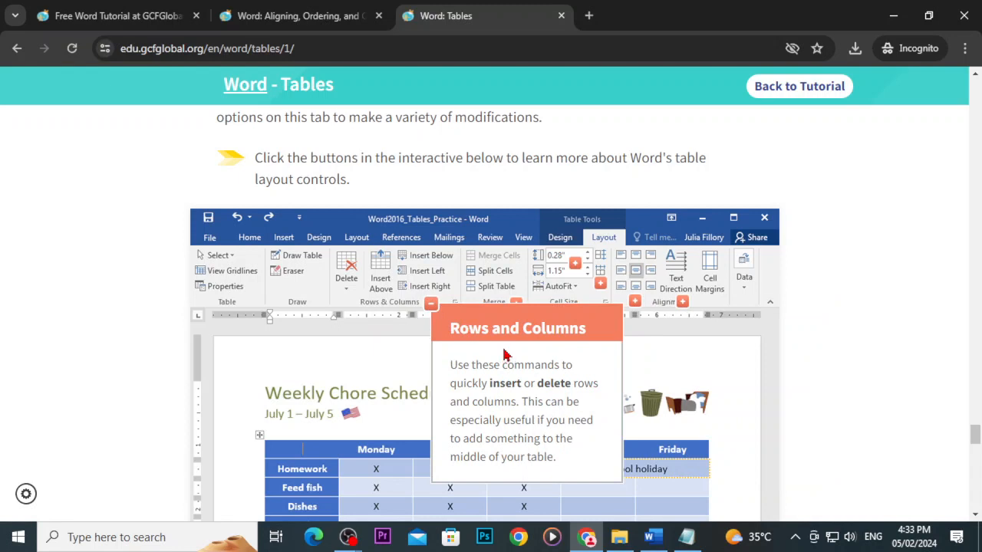
{"action": "left_click", "coordinate": [575, 263]}
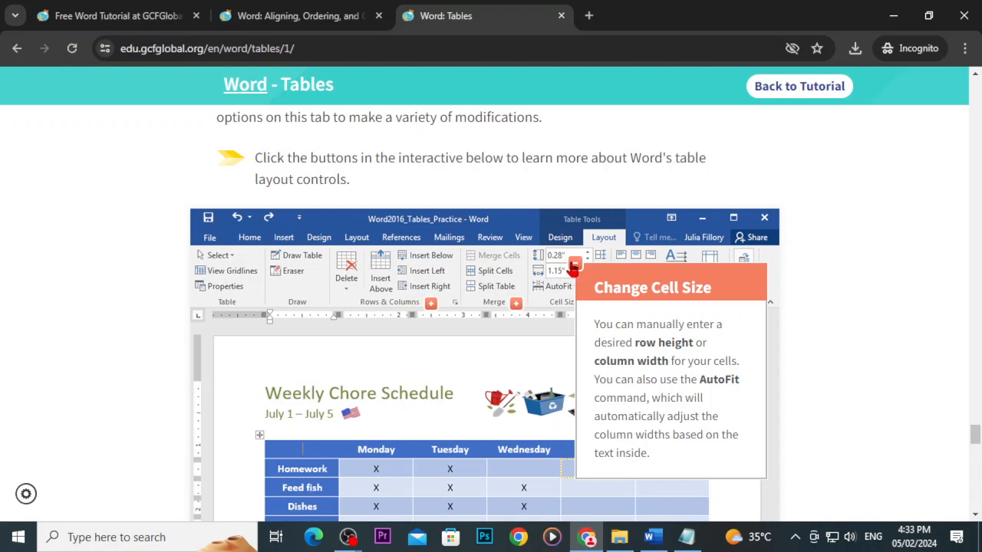
{"action": "left_click", "coordinate": [575, 269]}
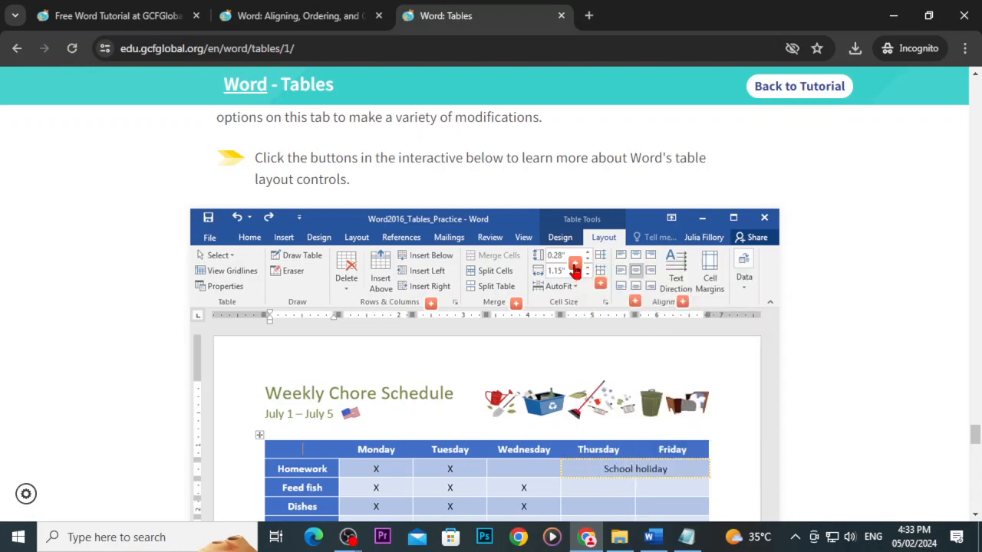
{"action": "left_click", "coordinate": [601, 285]}
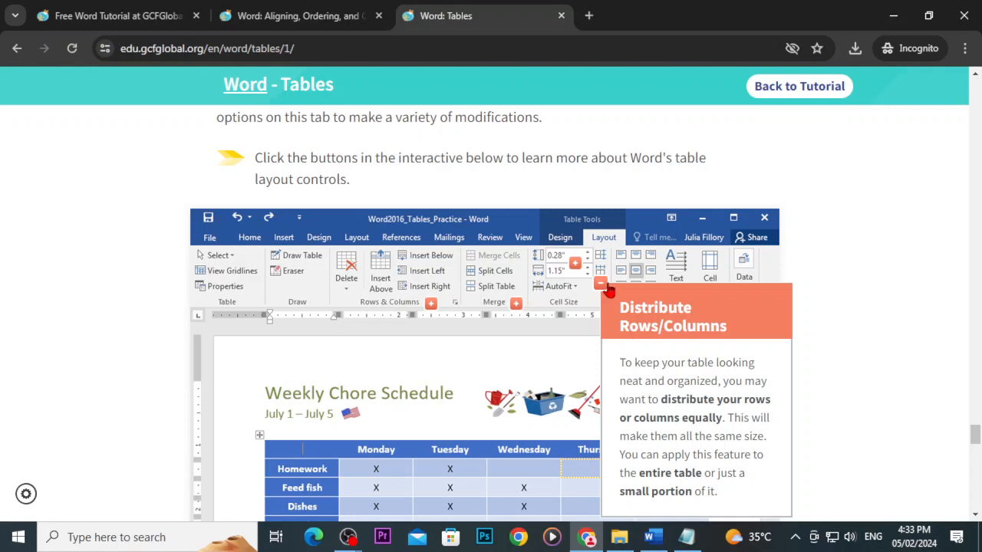
{"action": "left_click", "coordinate": [608, 290]}
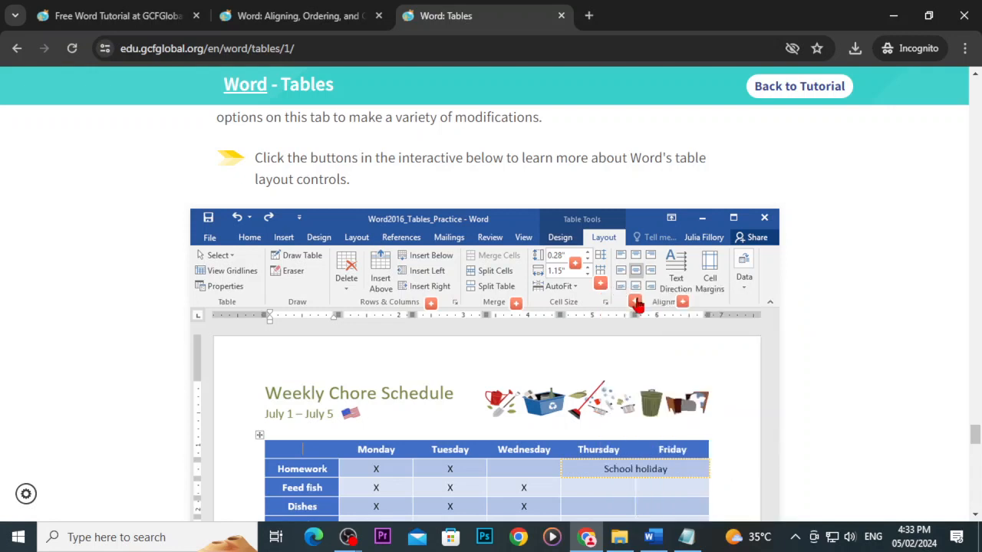
{"action": "left_click", "coordinate": [635, 303]}
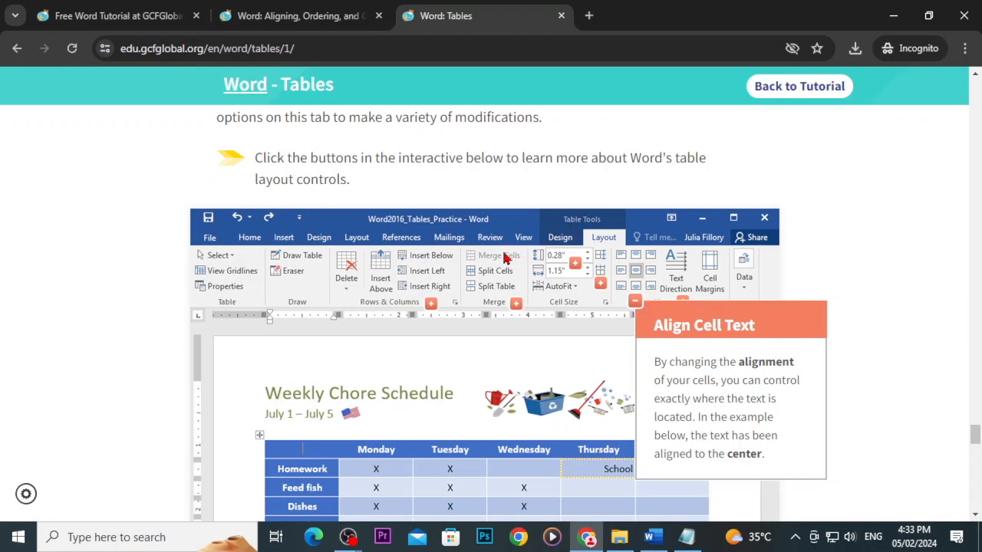
{"action": "left_click", "coordinate": [635, 301]}
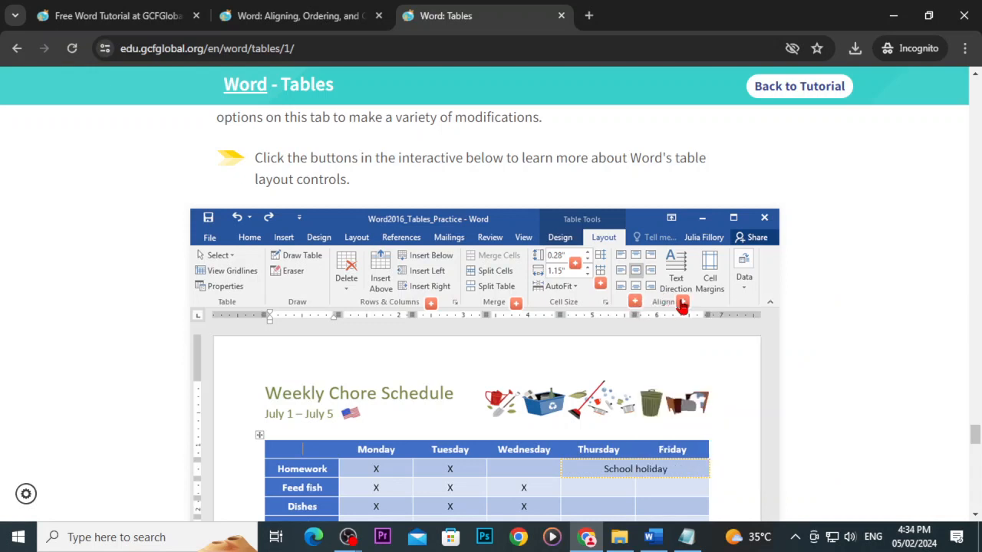
{"action": "left_click", "coordinate": [682, 304]}
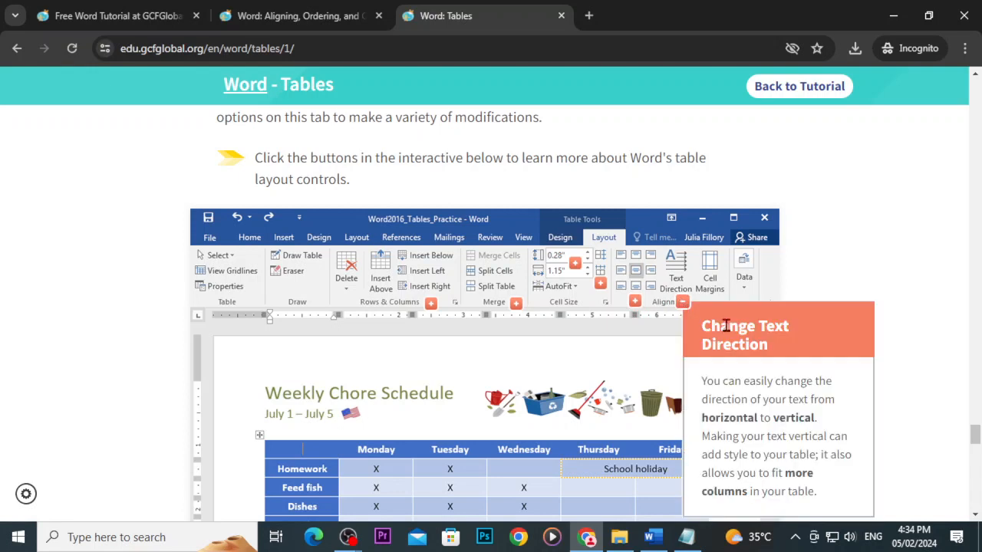
{"action": "left_click", "coordinate": [685, 305]}
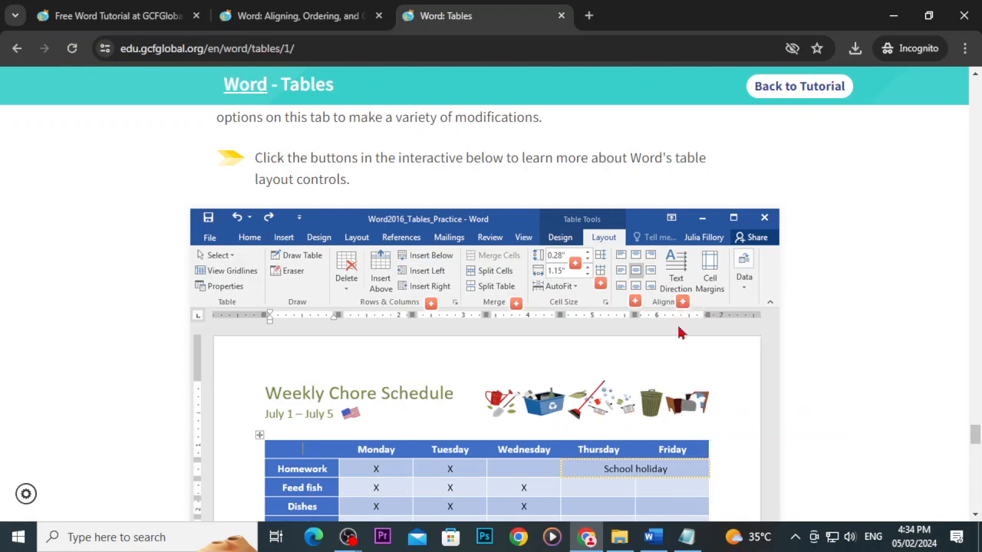
Read the Challenge instructions at the end of the tables tutorial.
{"action": "scroll", "coordinate": [452, 393], "scroll_direction": "down", "scroll_amount": 5}
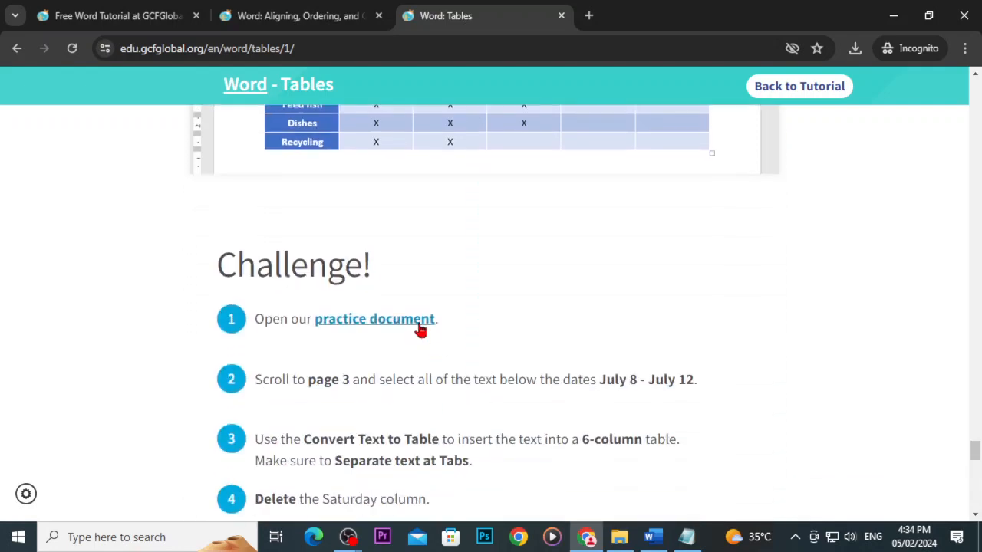
{"action": "scroll", "coordinate": [425, 323], "scroll_direction": "down", "scroll_amount": 3}
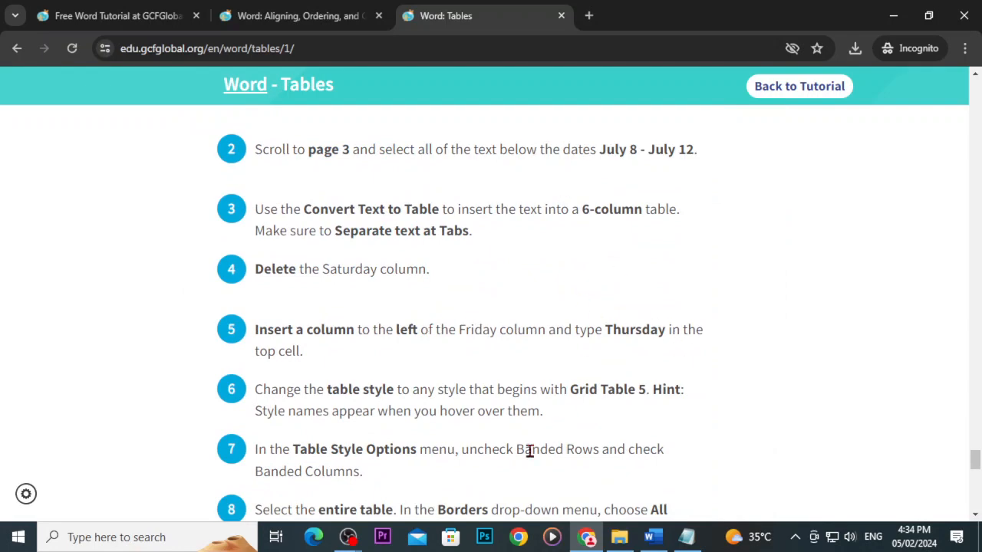
{"action": "left_click", "coordinate": [350, 538]}
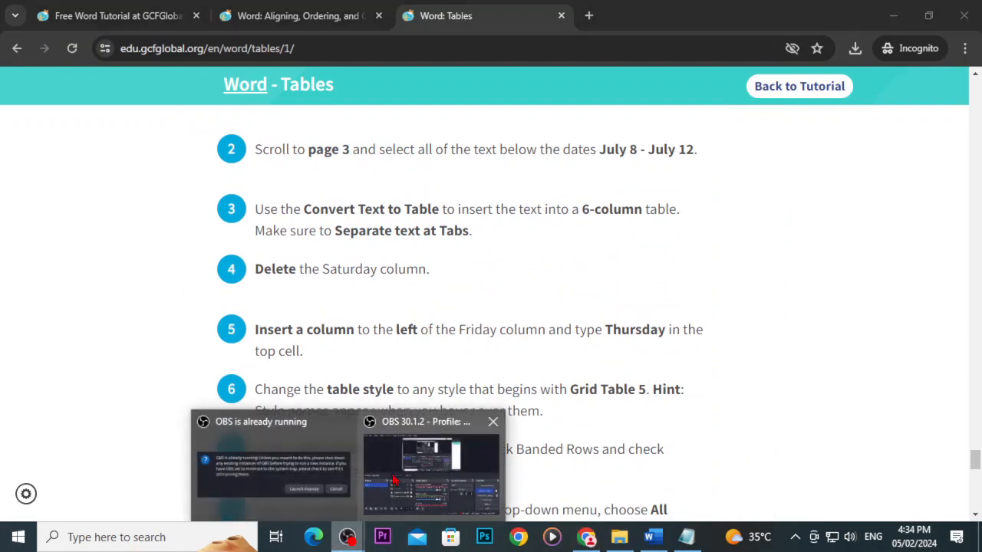